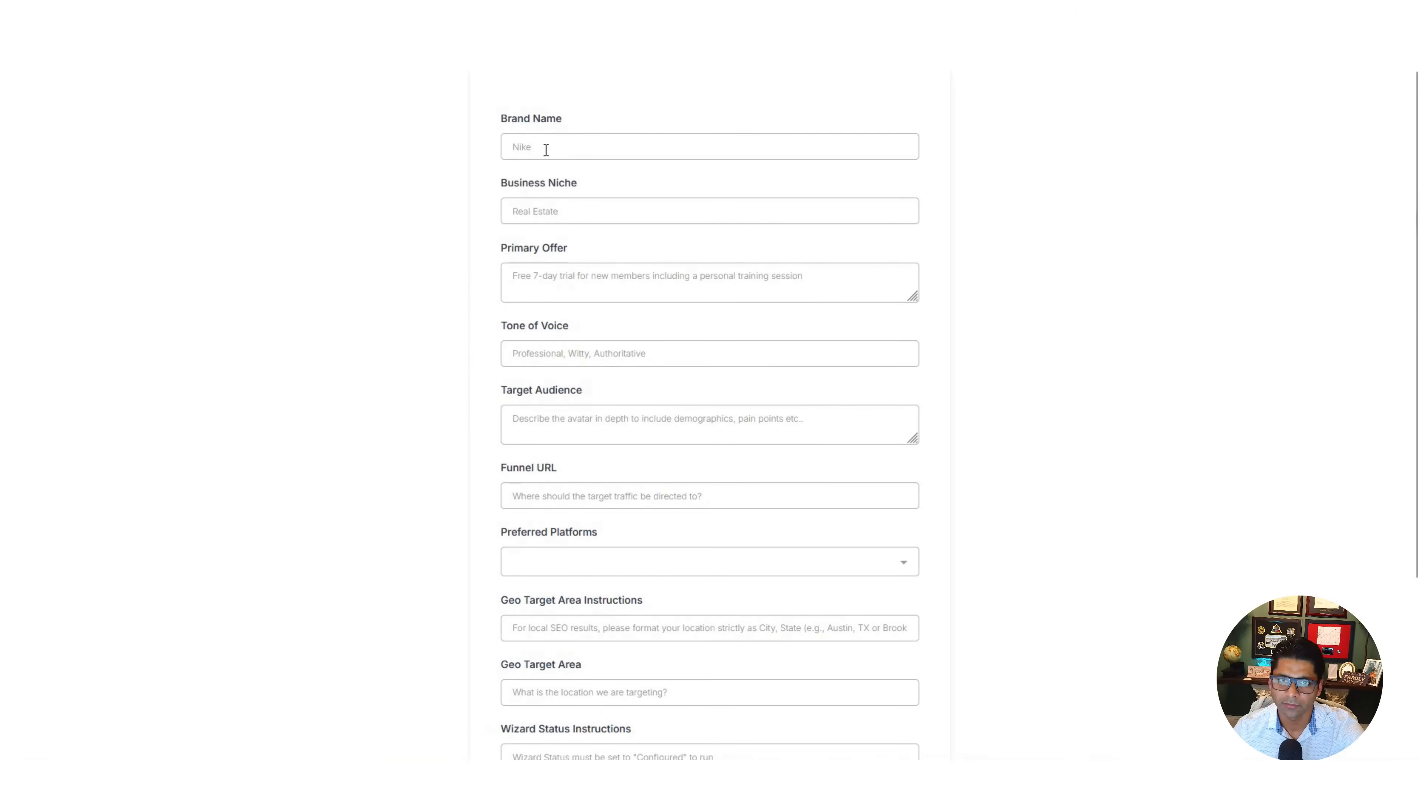
Check the Business Niche and Primary Offer fields, enlarge the offer textarea, and scroll down the brand form
left_click(572, 210)
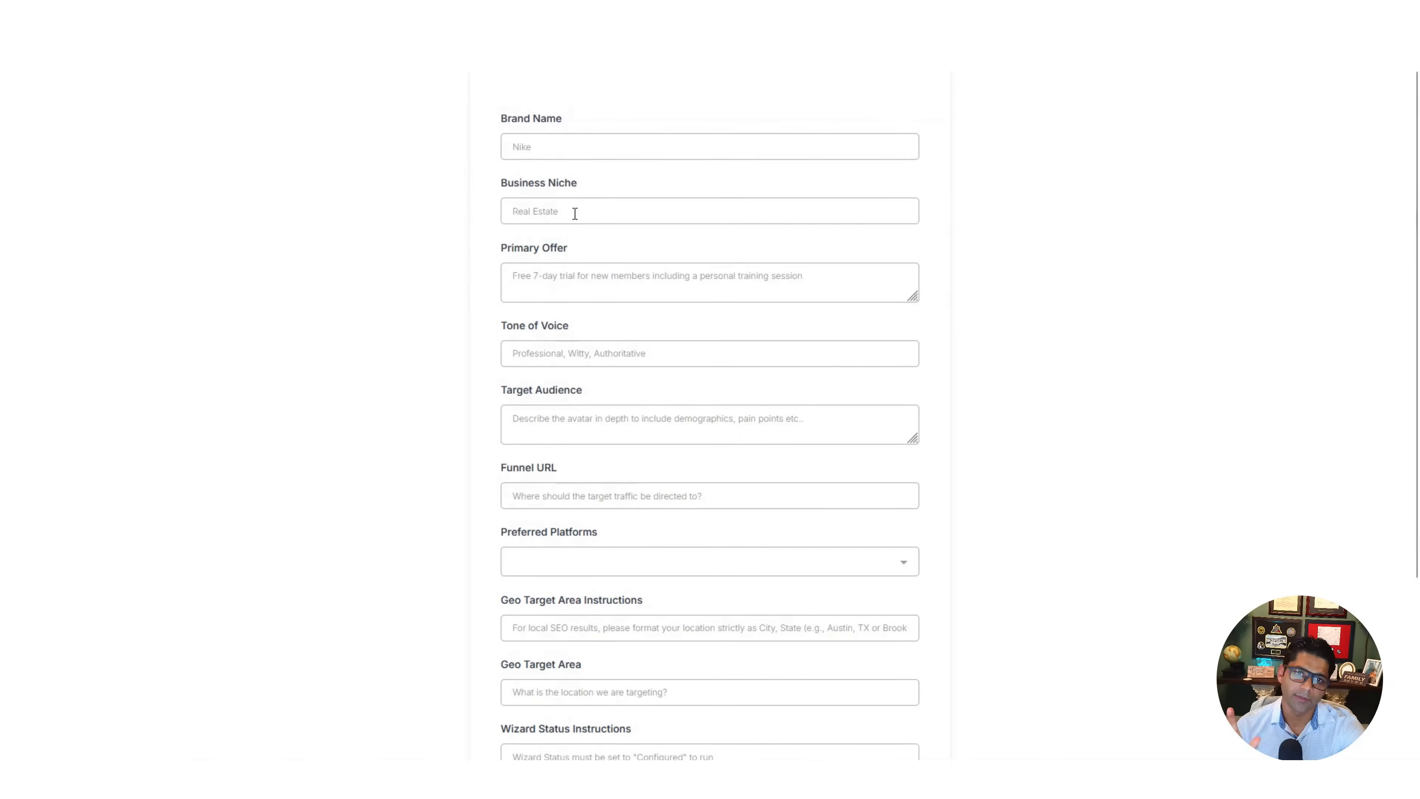
left_click(569, 276)
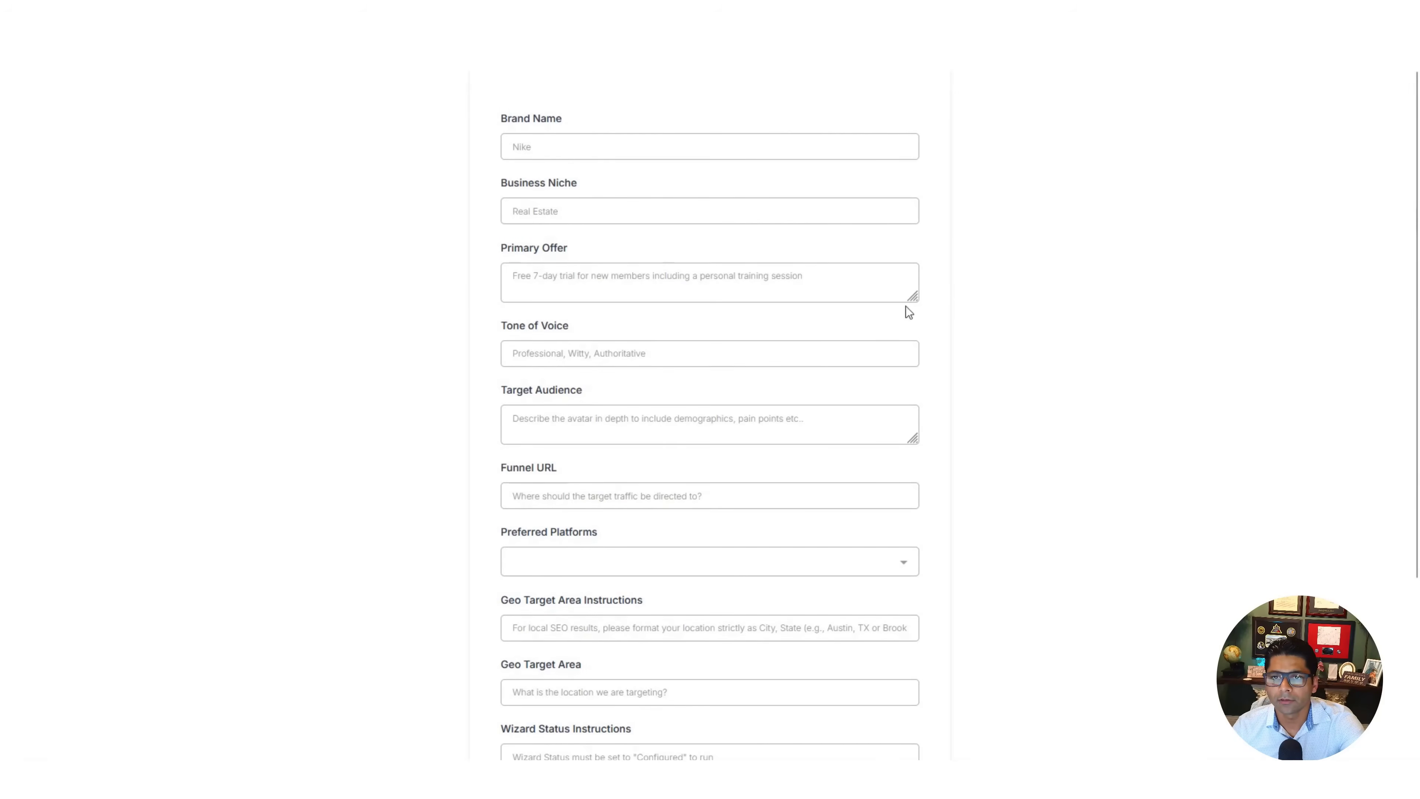
left_click_drag(910, 295, 909, 361)
scroll(620, 347, "down", 1)
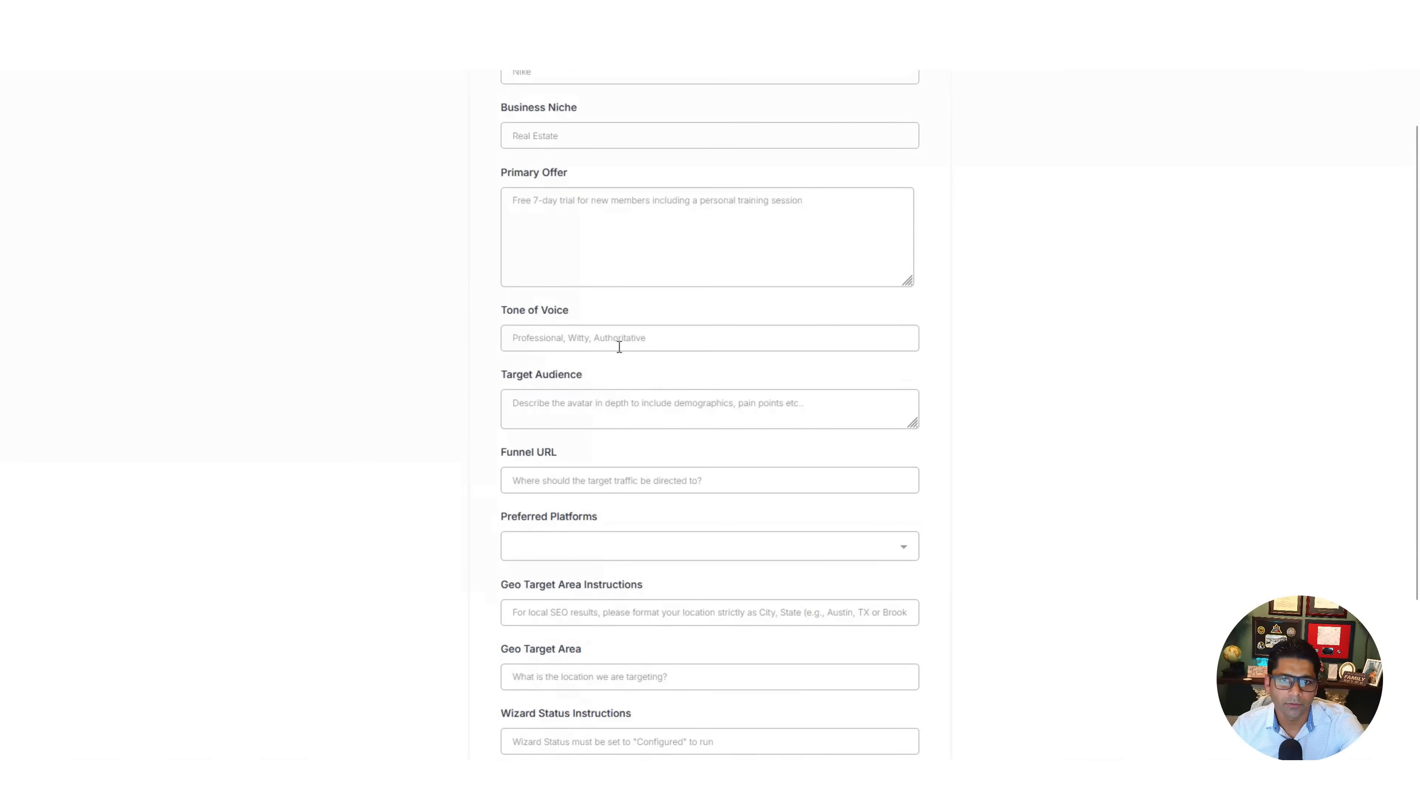
scroll(619, 348, "down", 2)
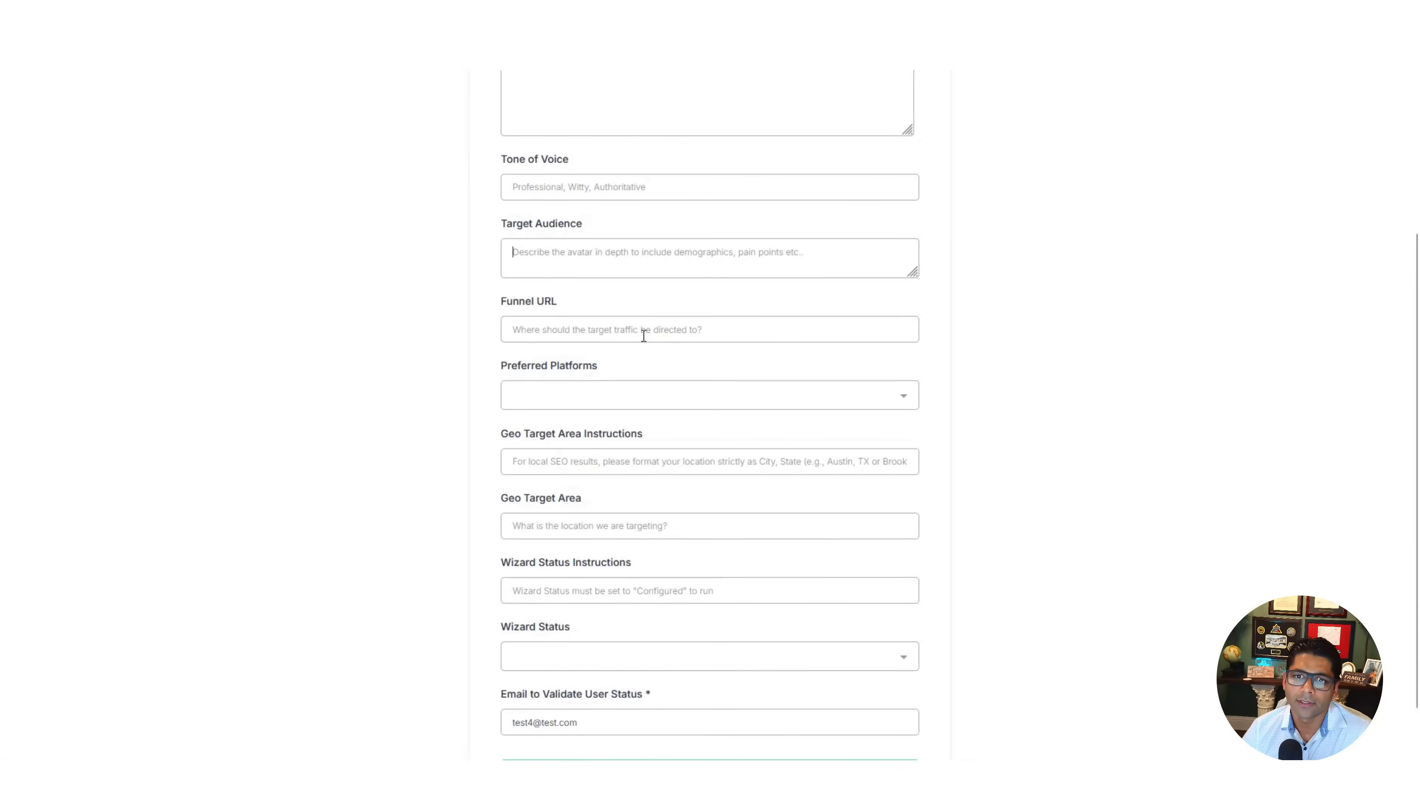
Review the Preferred Platforms choices (TikTok, Instagram, Facebook, LinkedIn) and close the list without selecting
scroll(655, 351, "down", 1)
left_click(906, 338)
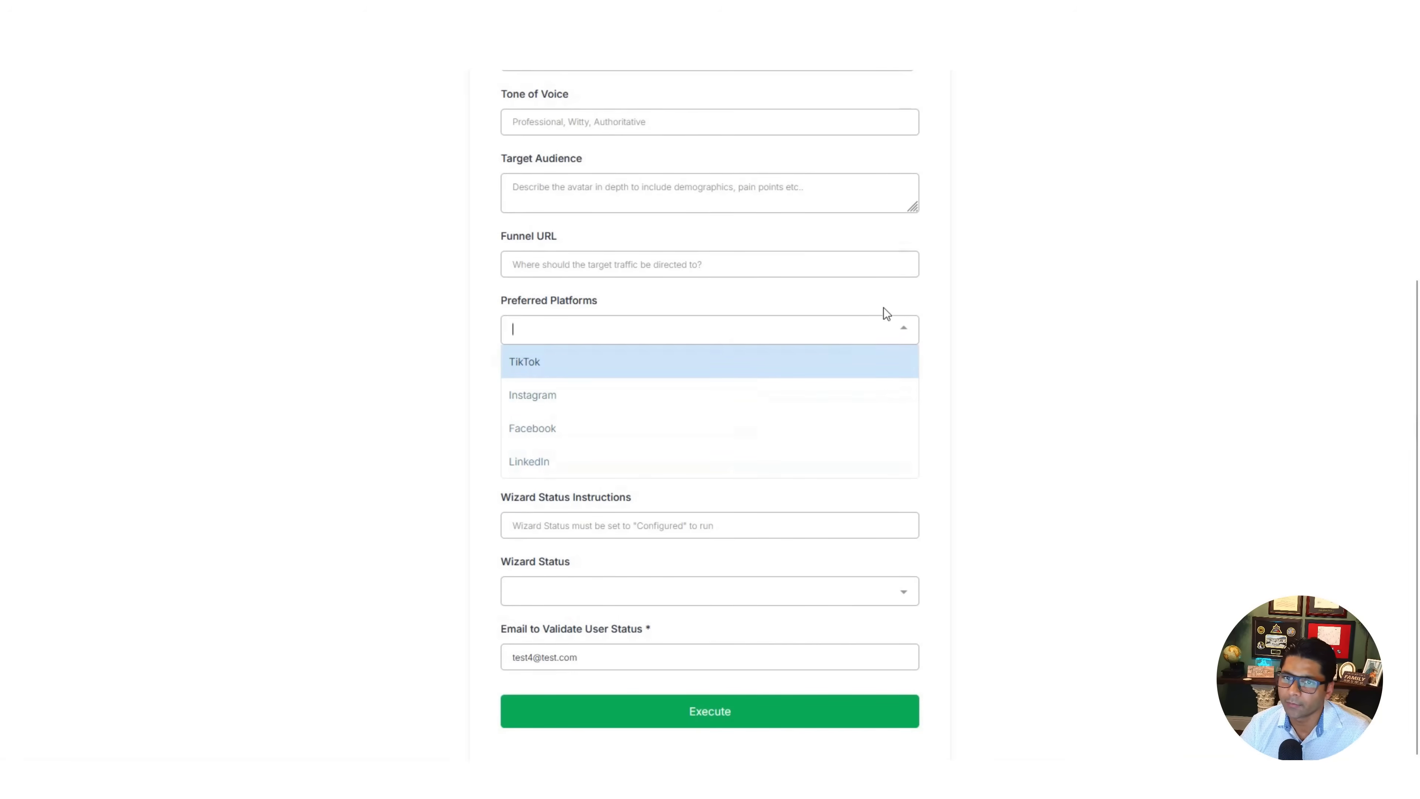
key("Tab")
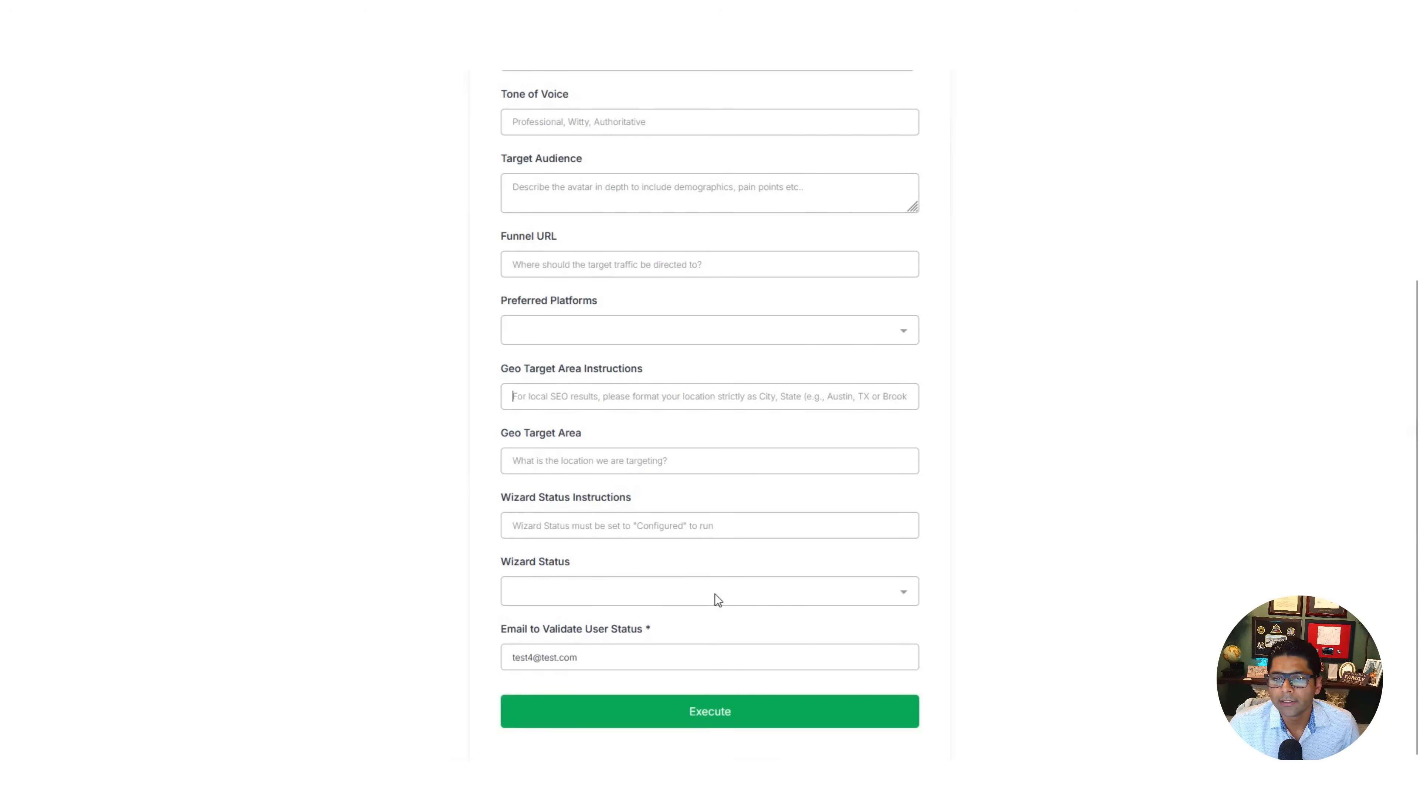
Review the Wizard Status choices and close them without choosing one
left_click(902, 597)
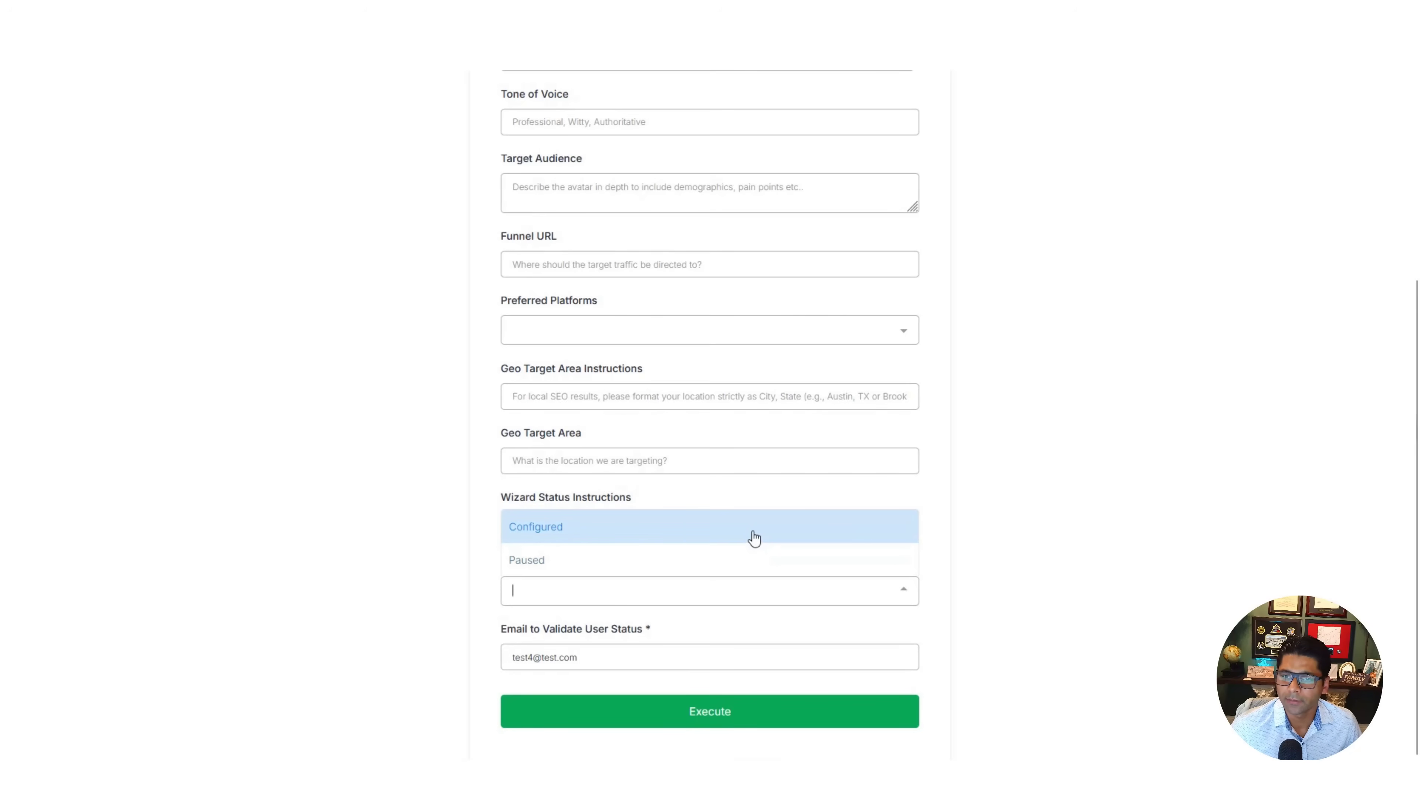
left_click(925, 489)
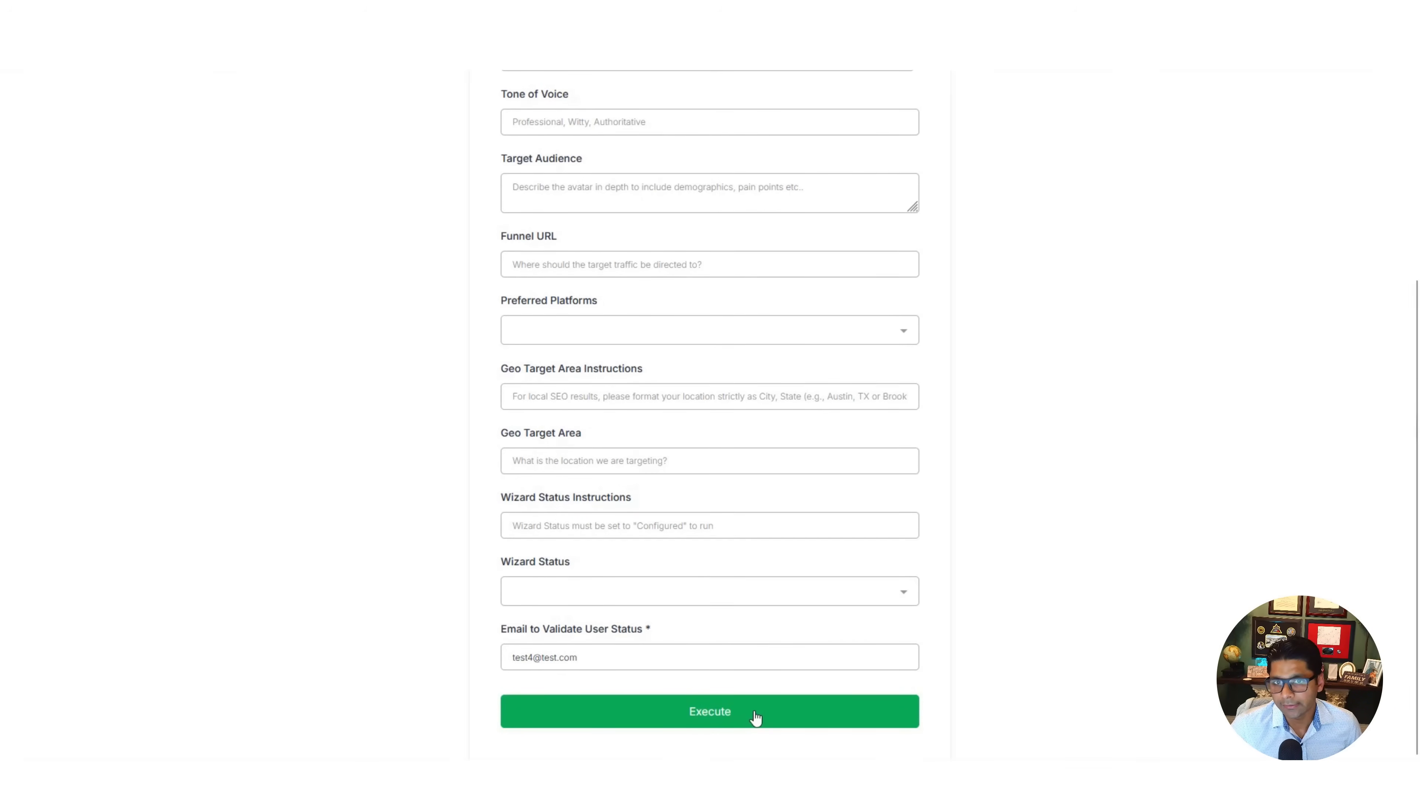
scroll(755, 718, "up", 4)
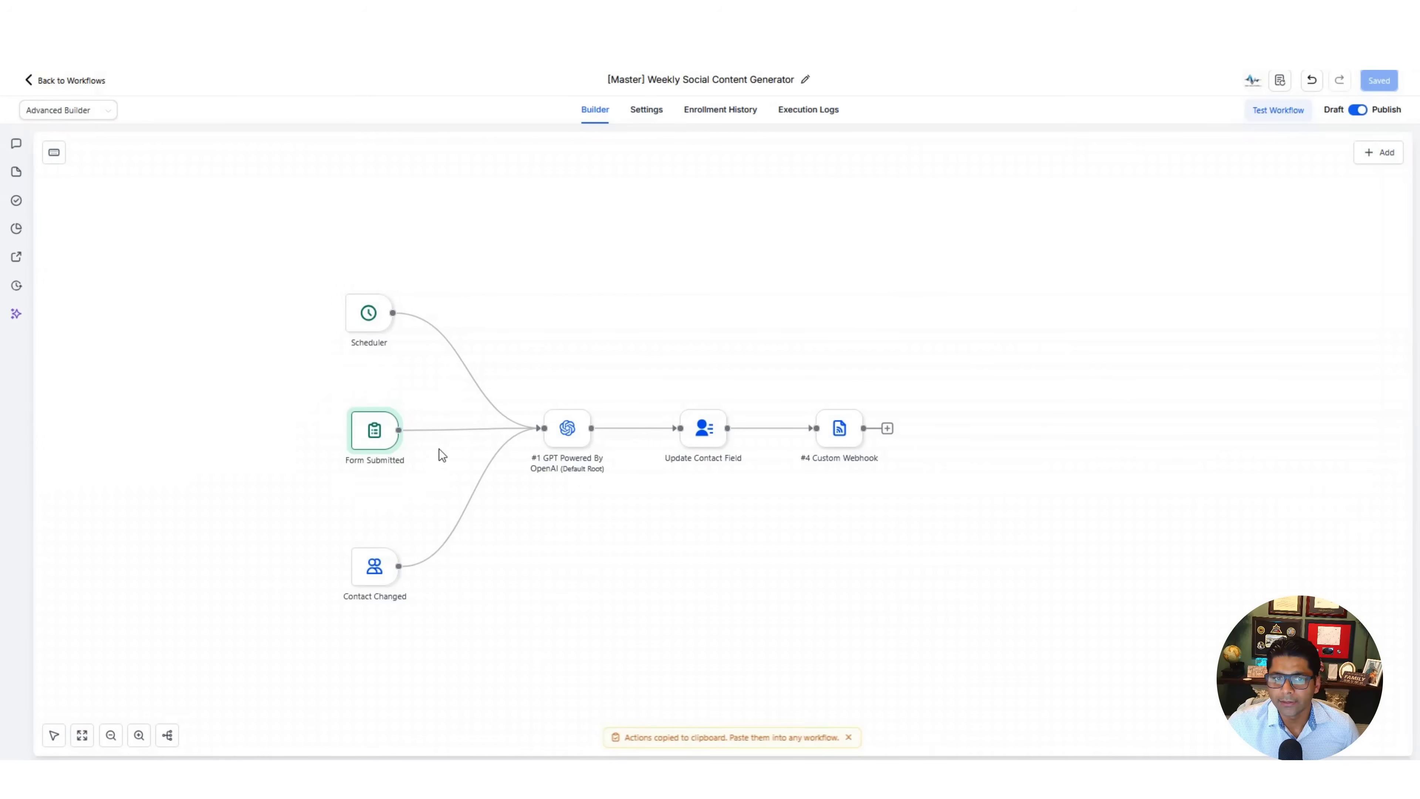
mouse_move(406, 463)
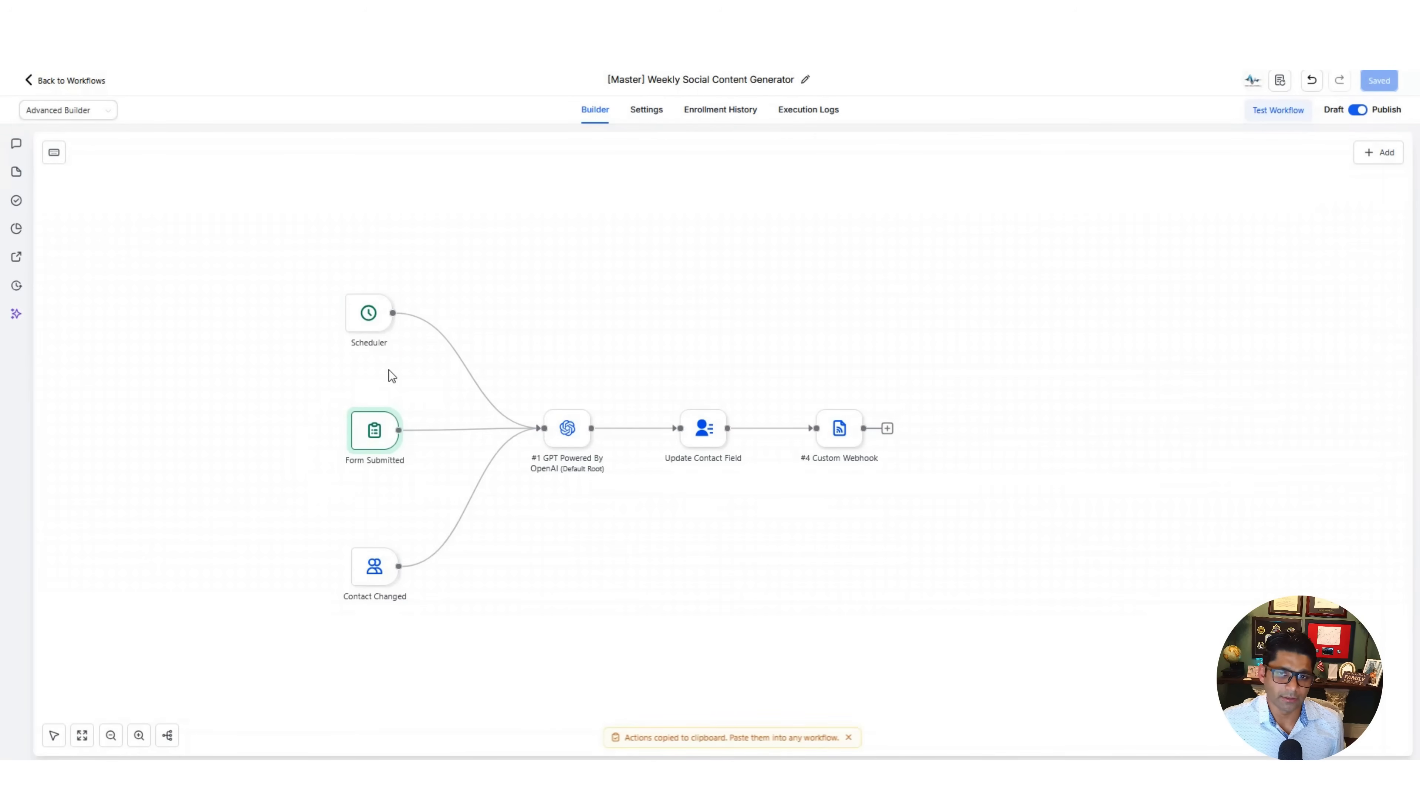
Glance at the Scheduler trigger, then enlarge the GPT action's Prompt box to read the full caption prompt
left_click(368, 314)
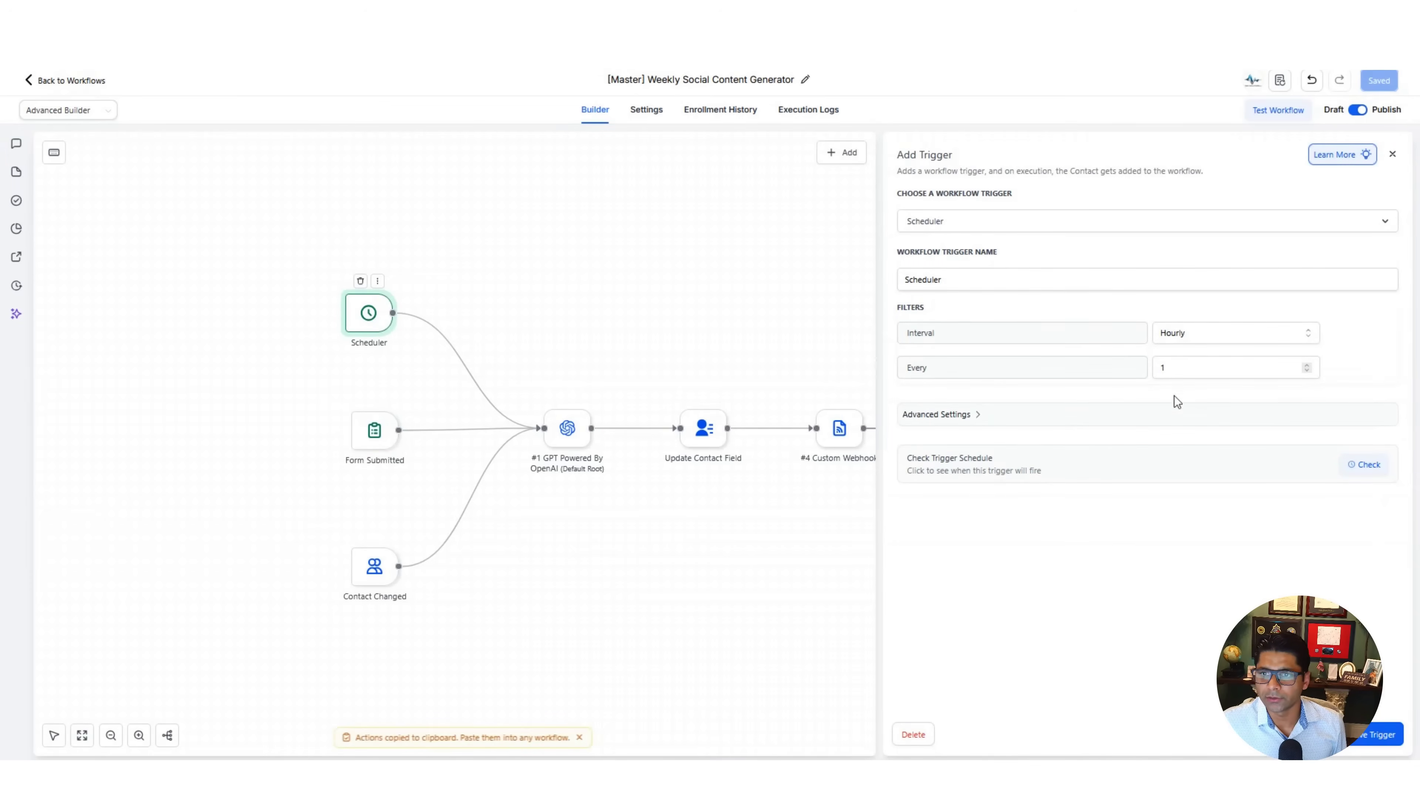
key("Escape")
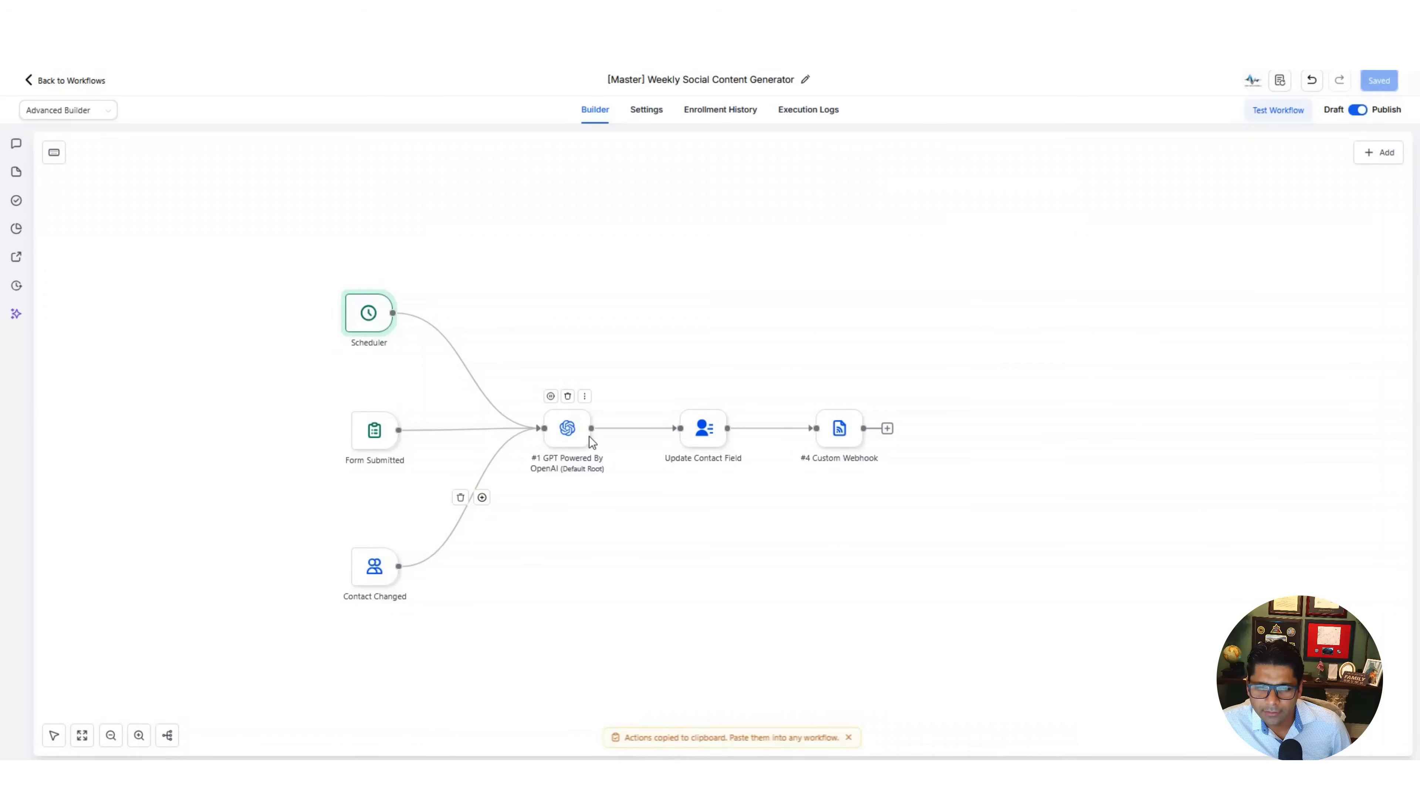
left_click(570, 435)
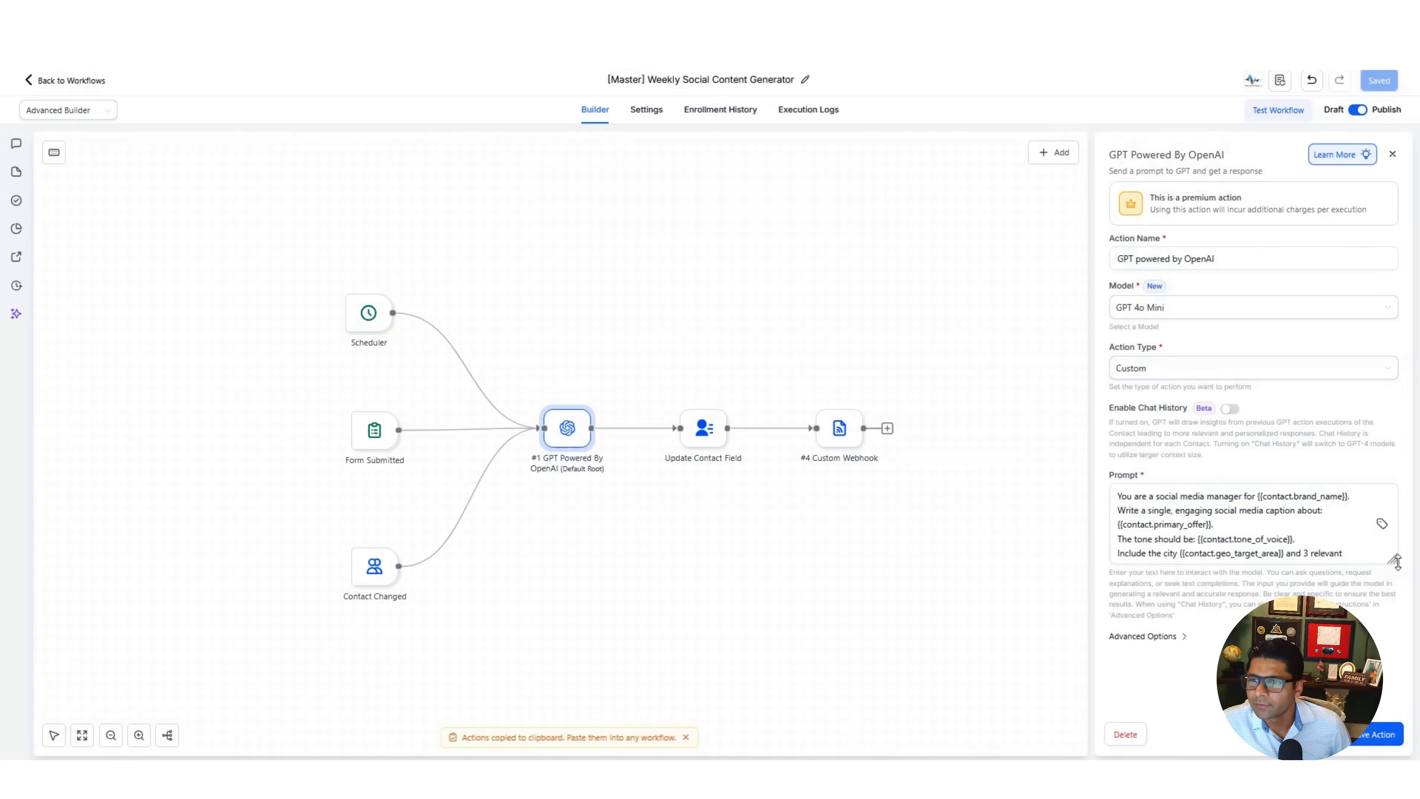
left_click_drag(1393, 560, 1387, 714)
scroll(1153, 387, "down", 2)
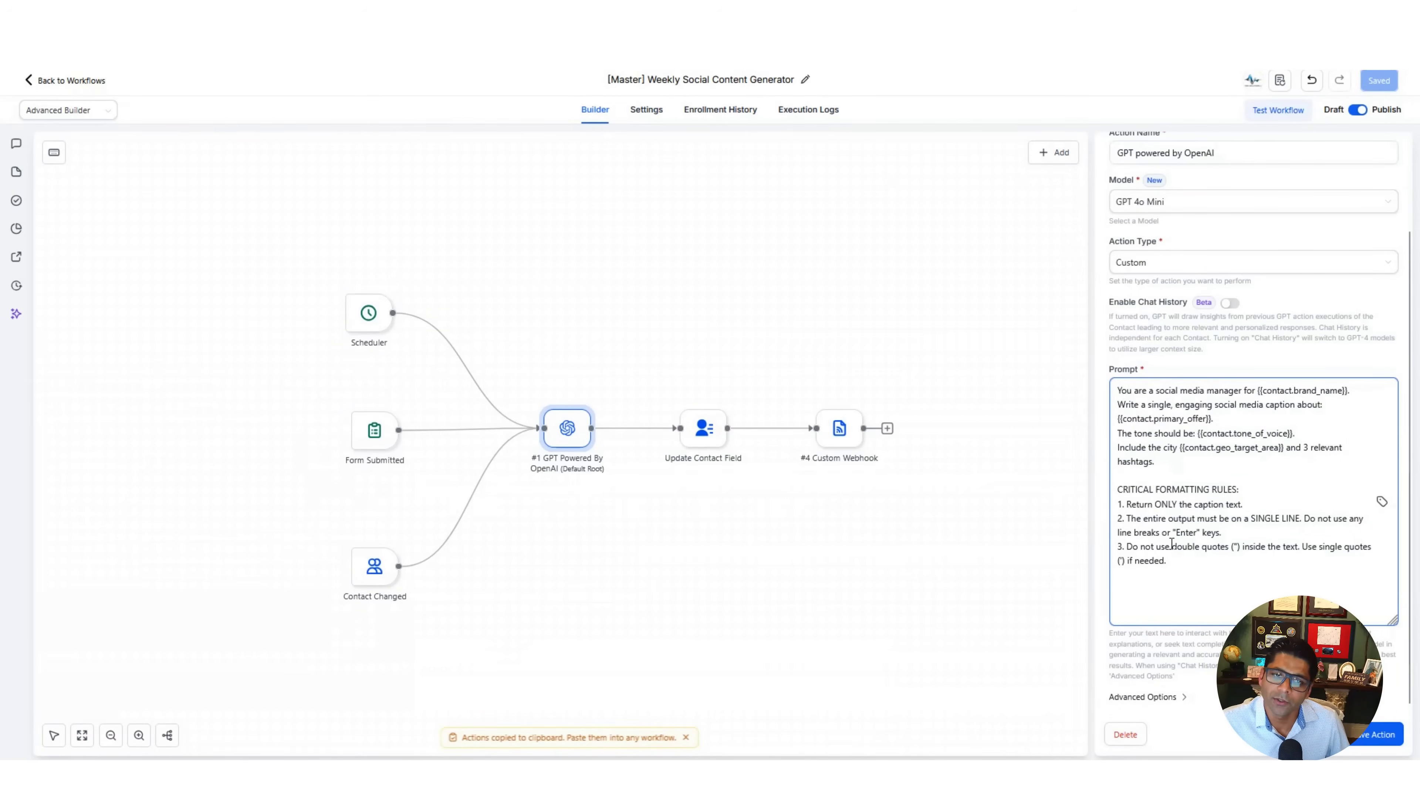
left_click(679, 581)
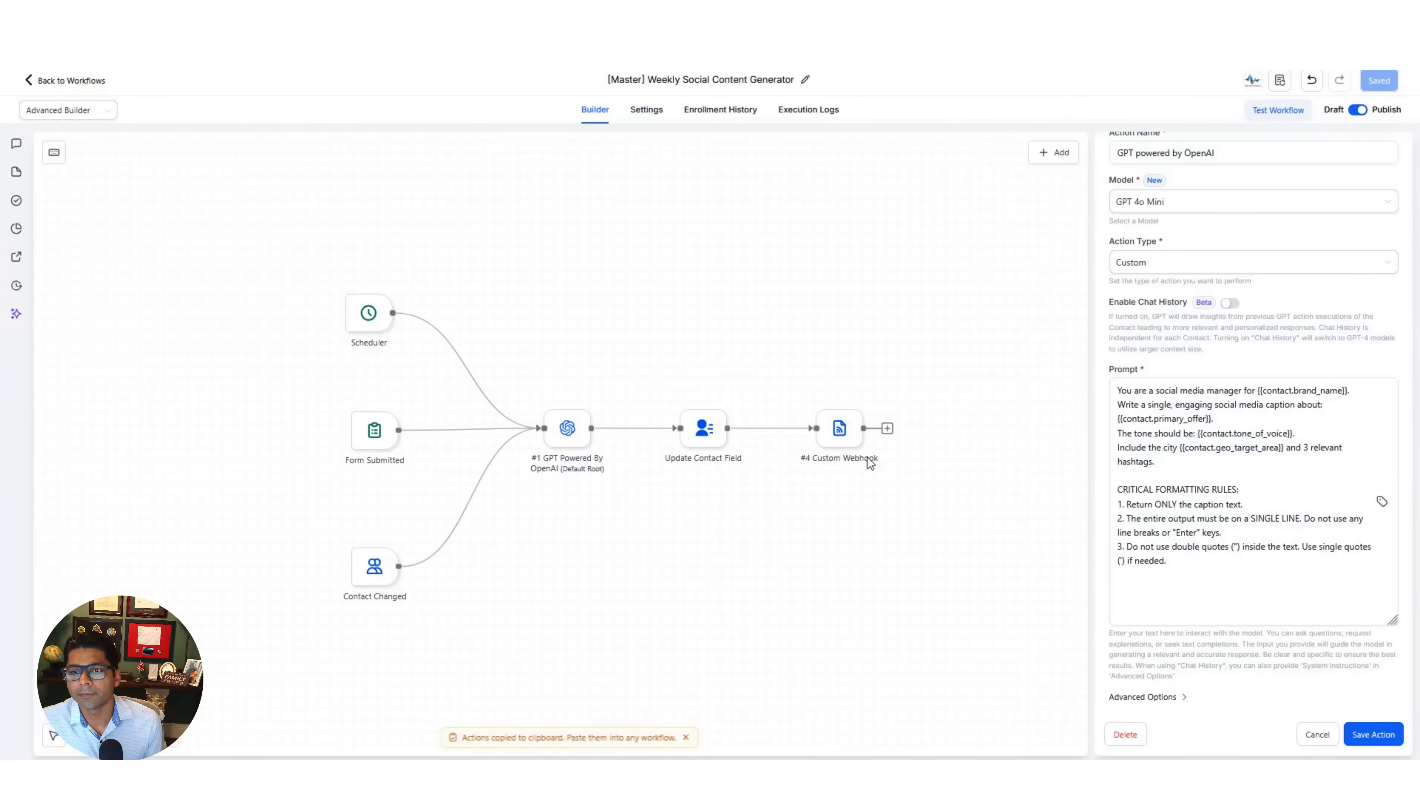
mouse_move(862, 473)
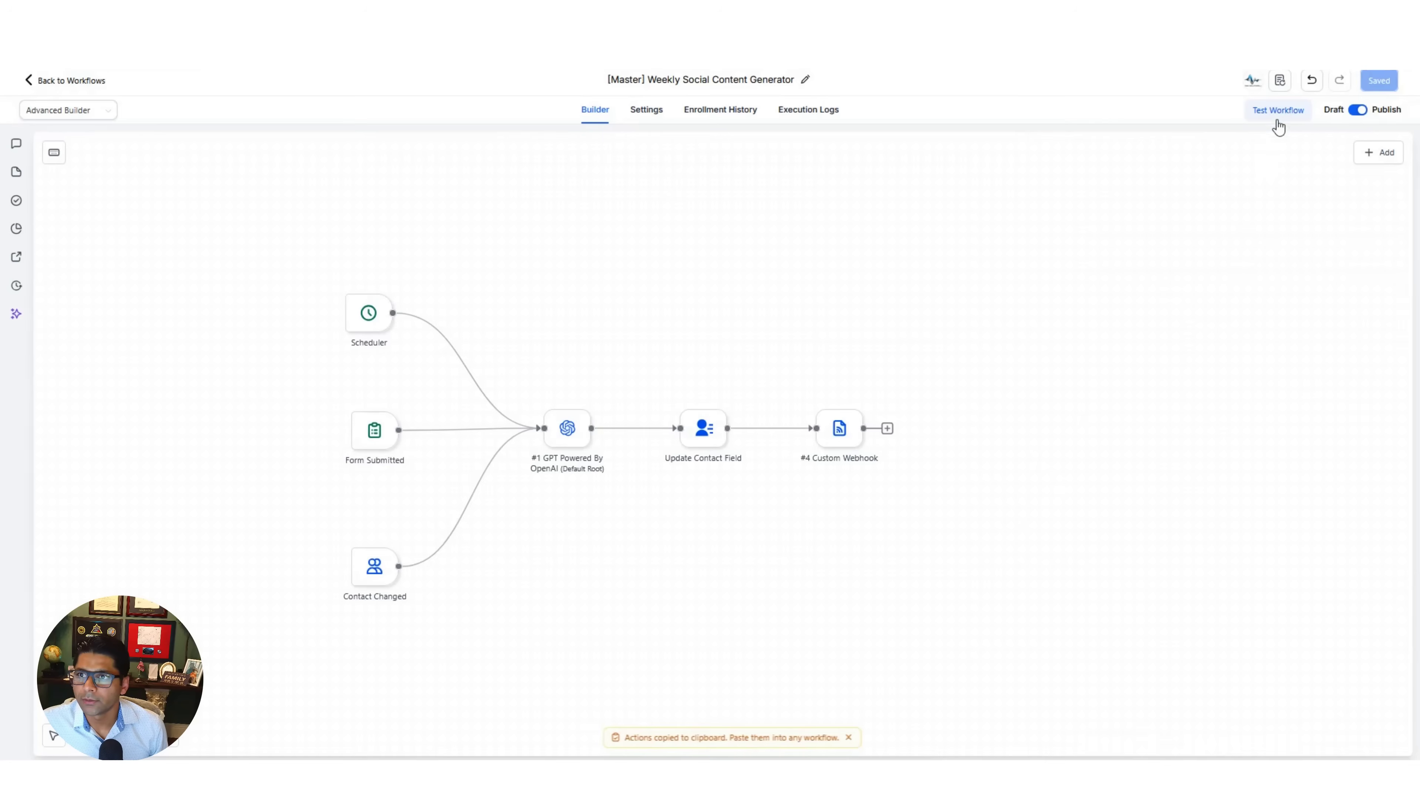
Run a workflow test for the test contact and refresh Execution Logs to show the new run
left_click(1278, 115)
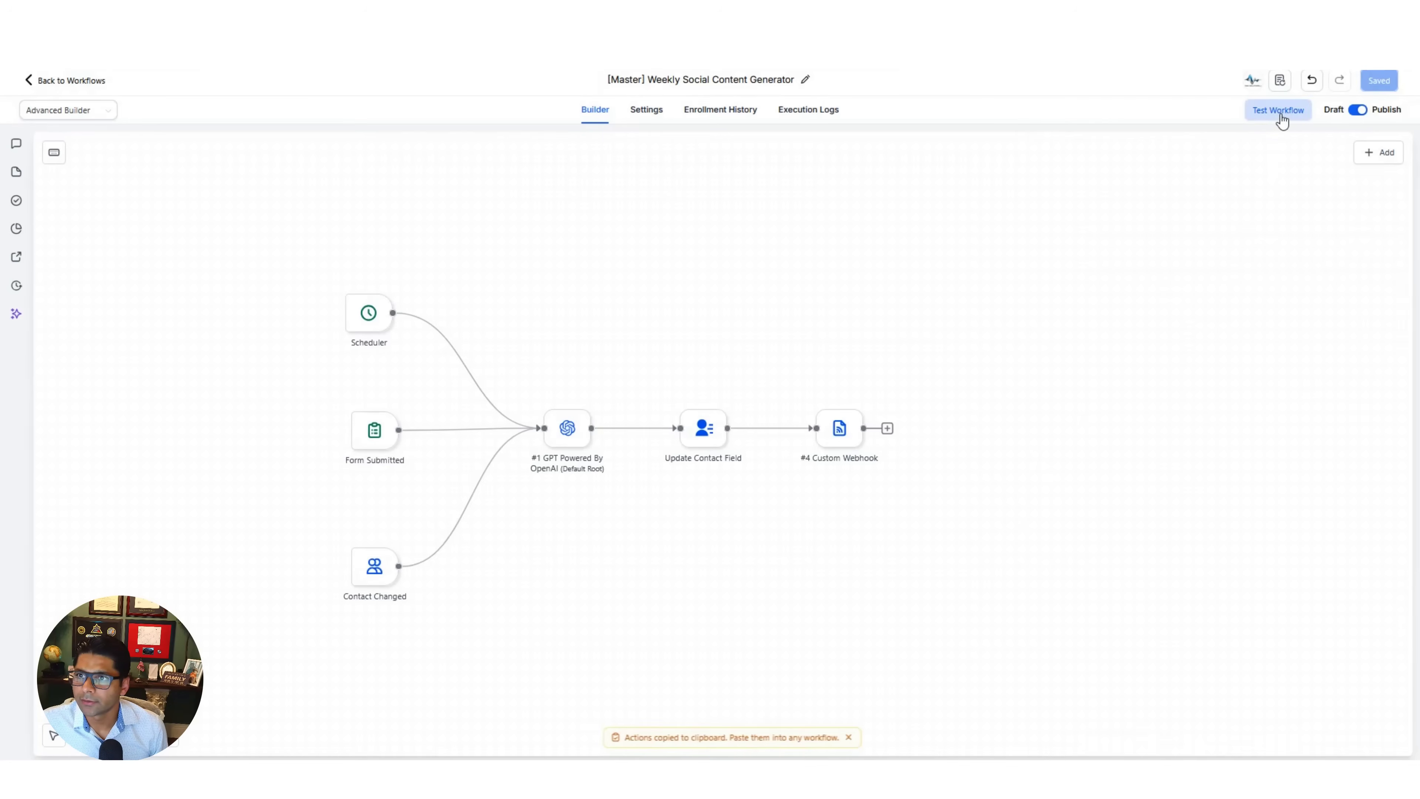
left_click(1256, 229)
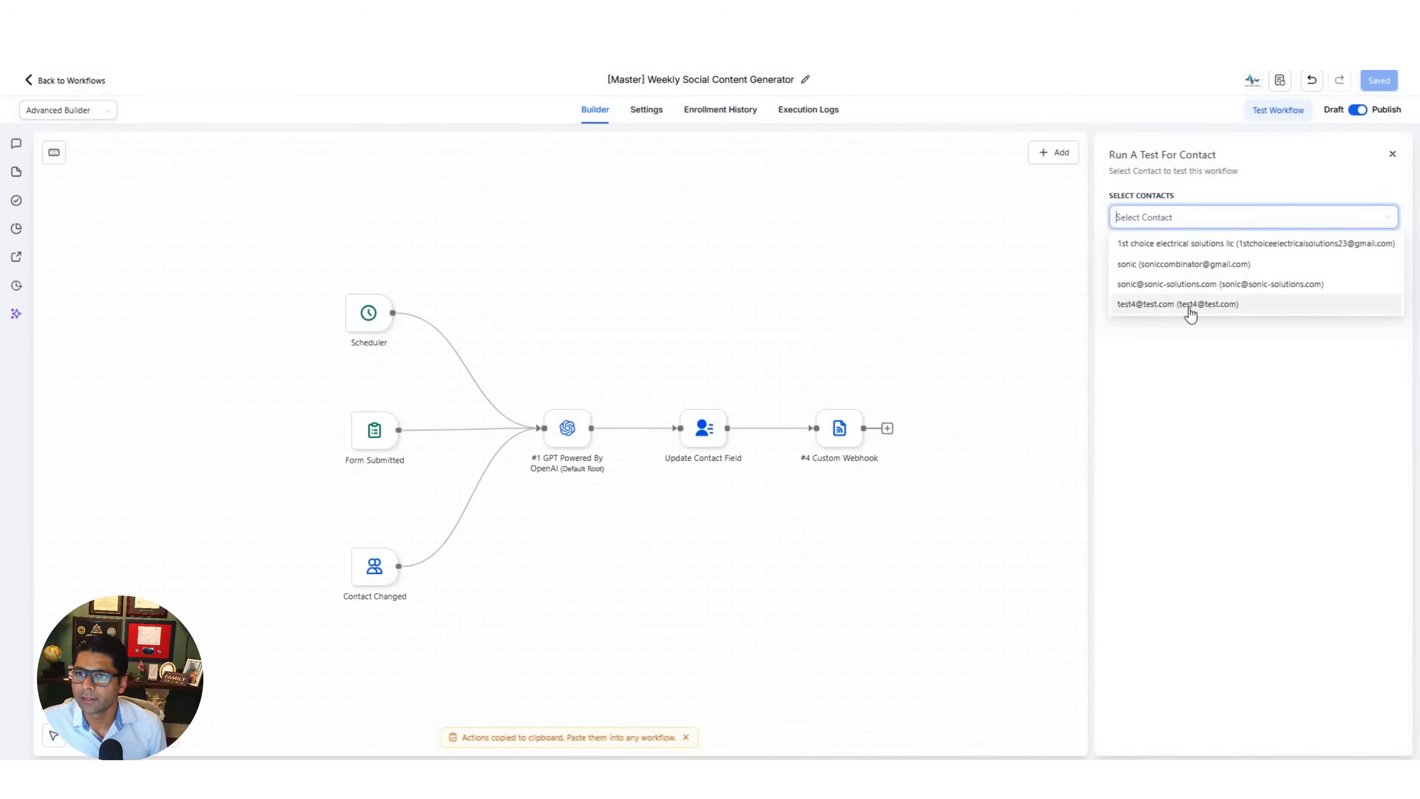
left_click(1190, 305)
left_click(1188, 368)
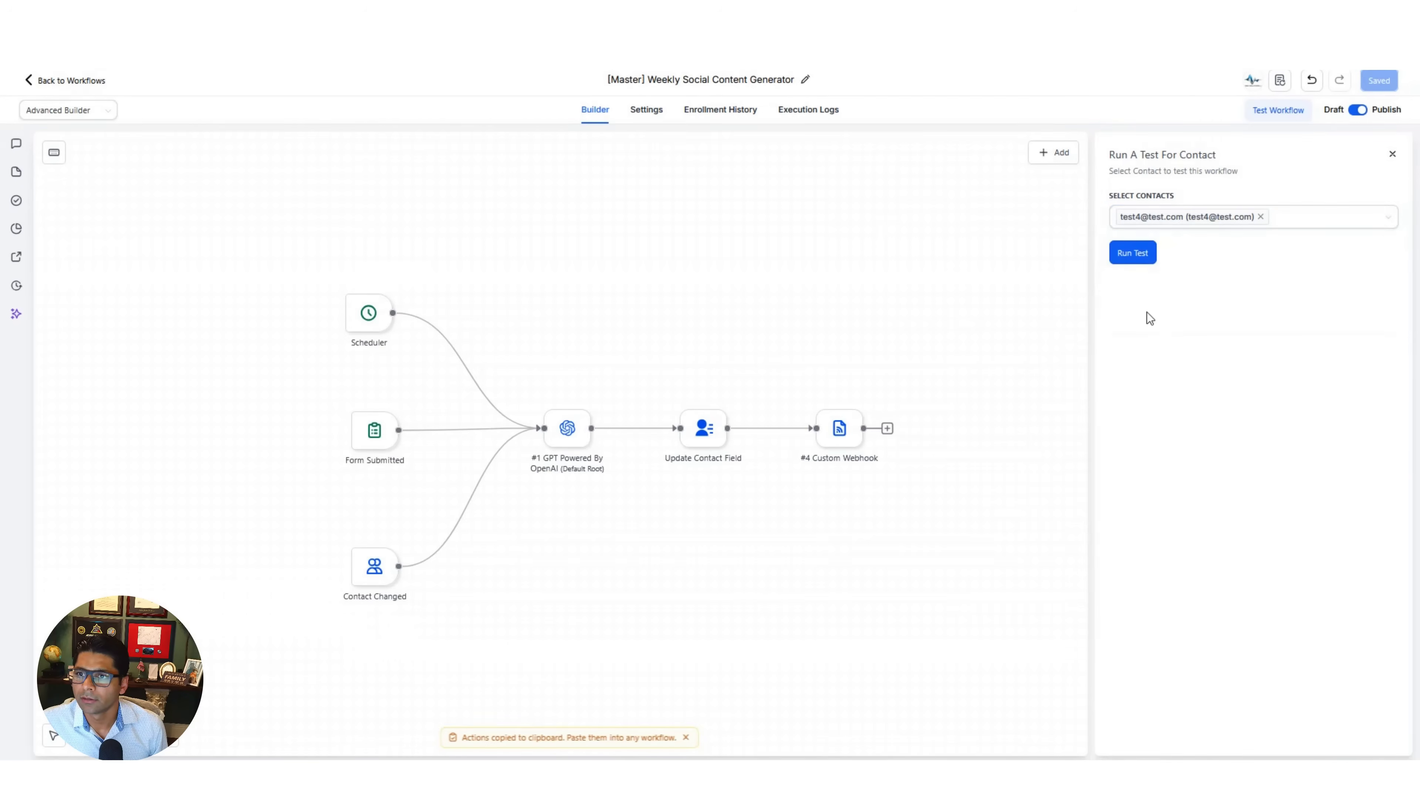
left_click(1135, 255)
left_click(816, 113)
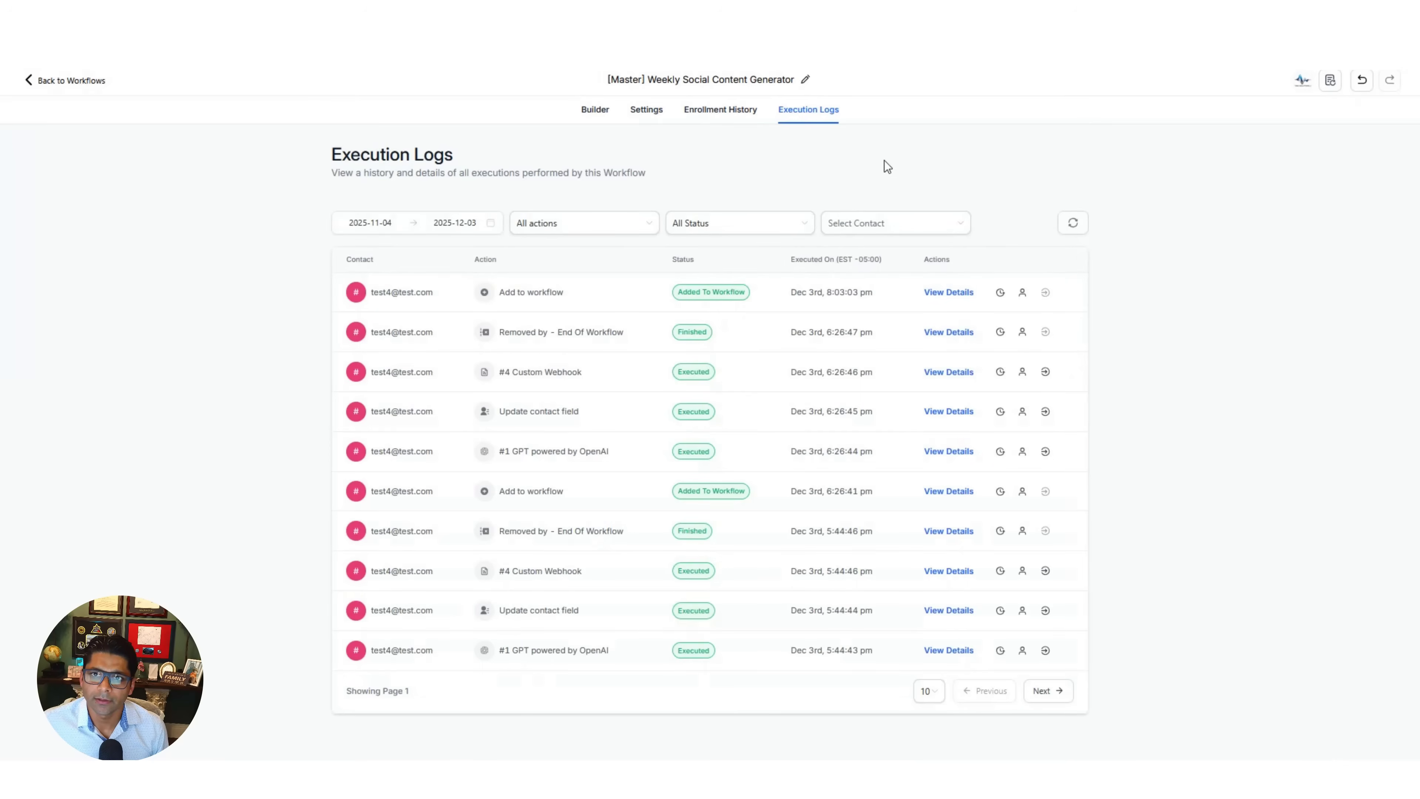
left_click(1073, 223)
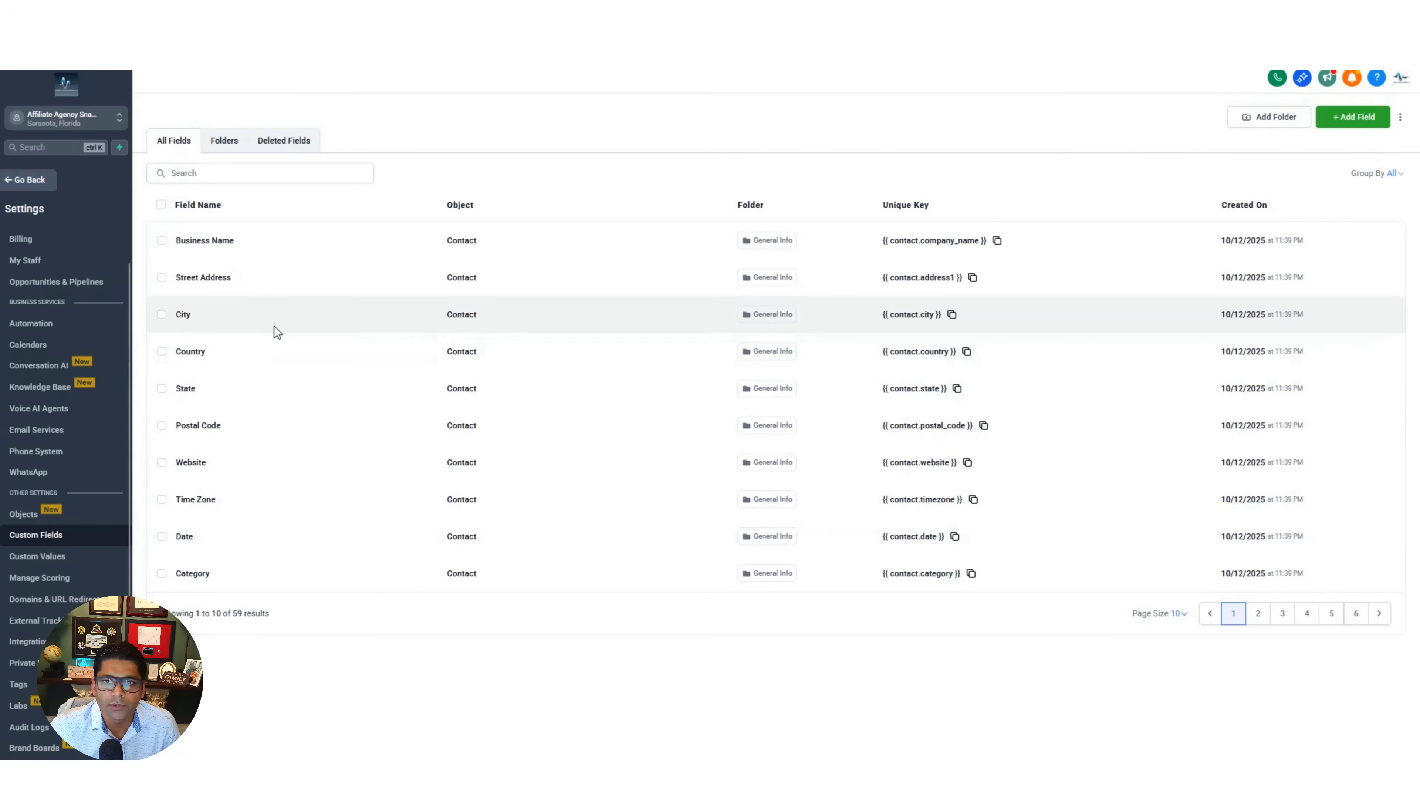
Under Custom Fields Folders, cancel a draft 'Social Wizard' folder and open the existing Social Wizard folder
left_click(226, 143)
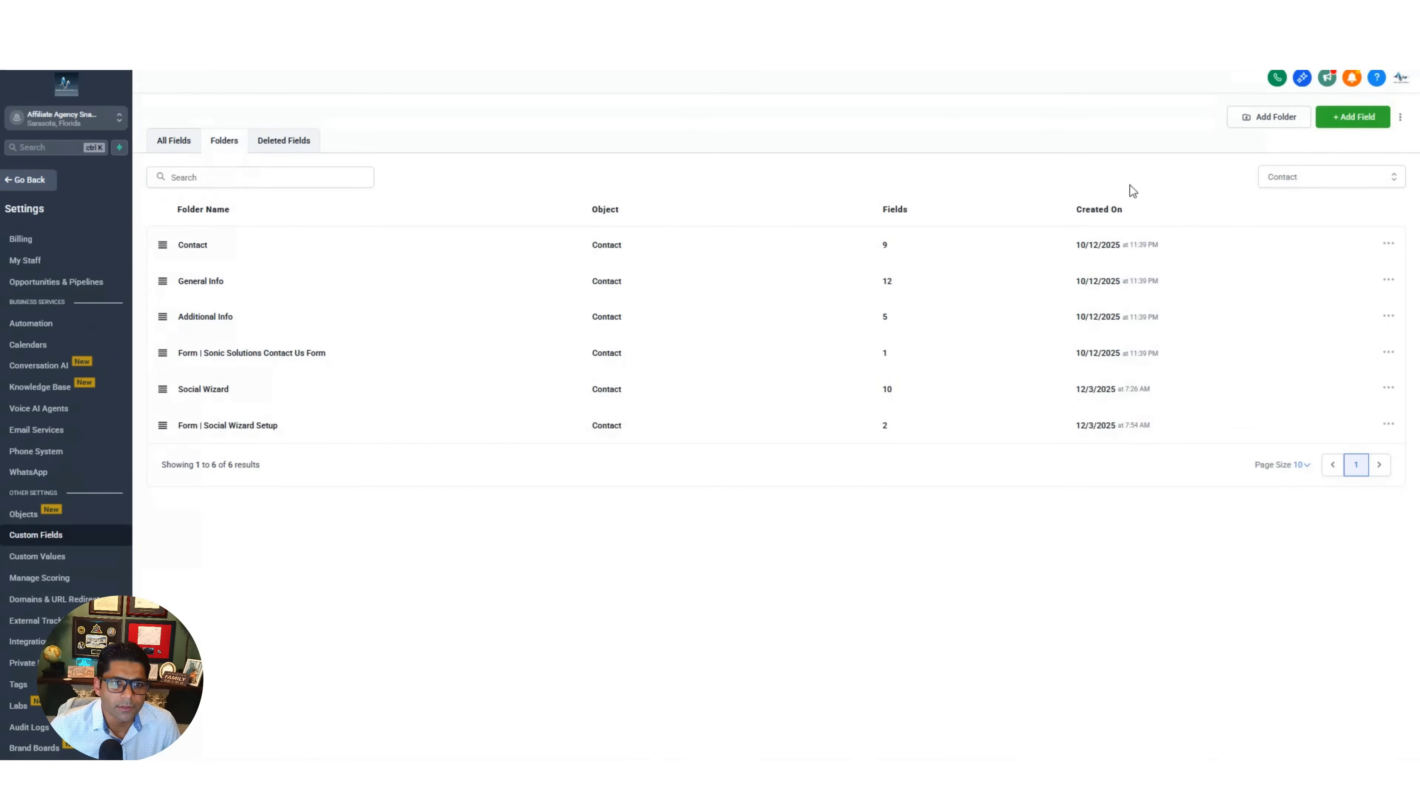
left_click(1276, 121)
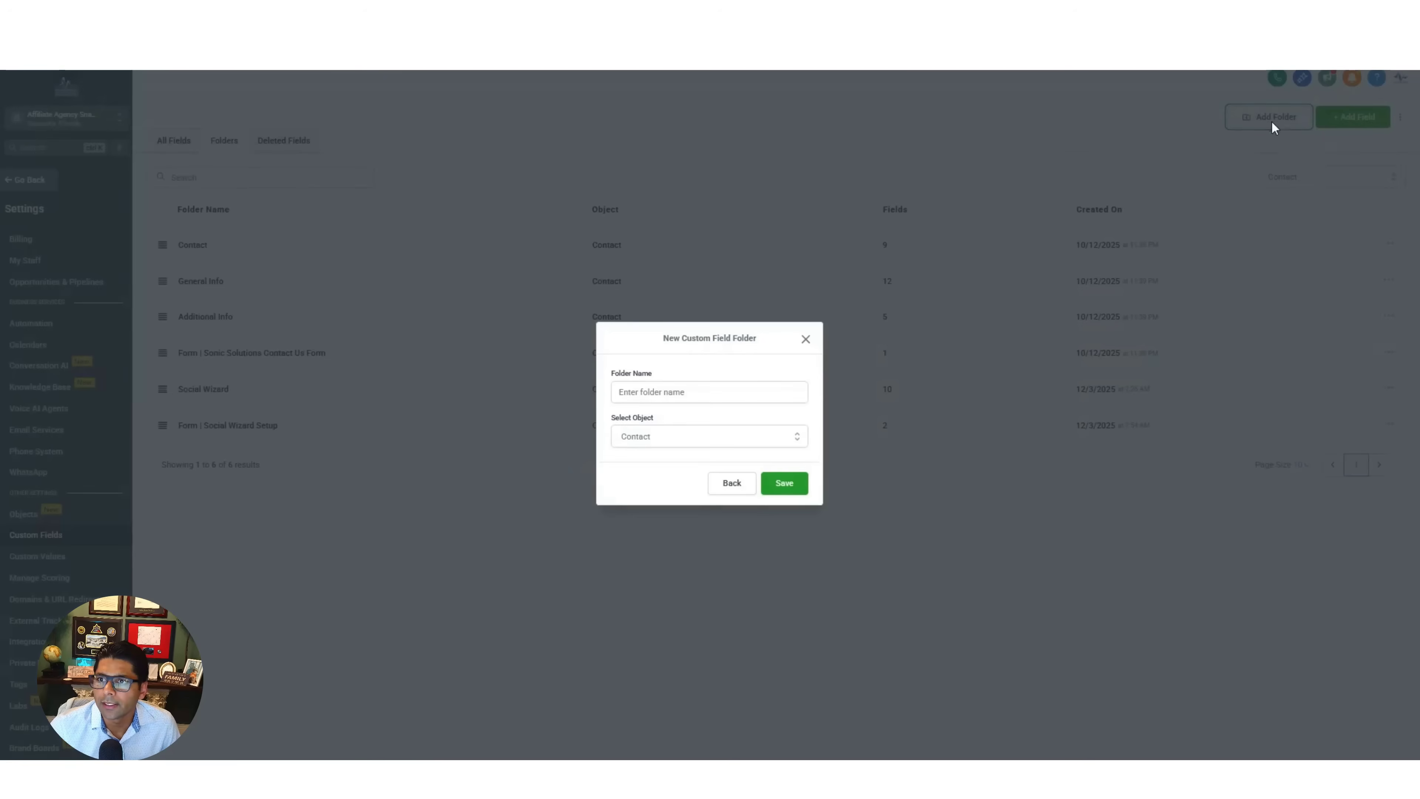
left_click(655, 393)
type("Social Wizard")
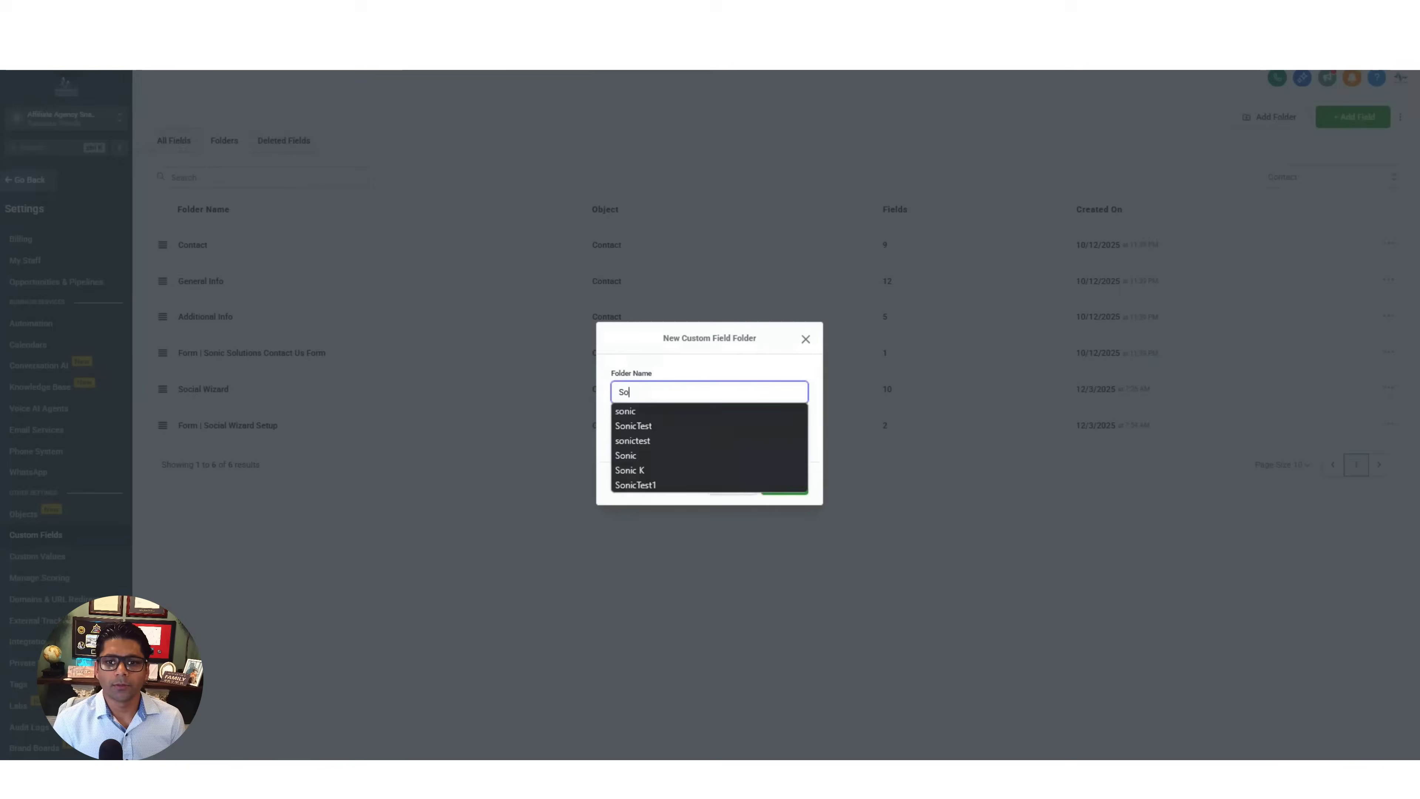
left_click(739, 486)
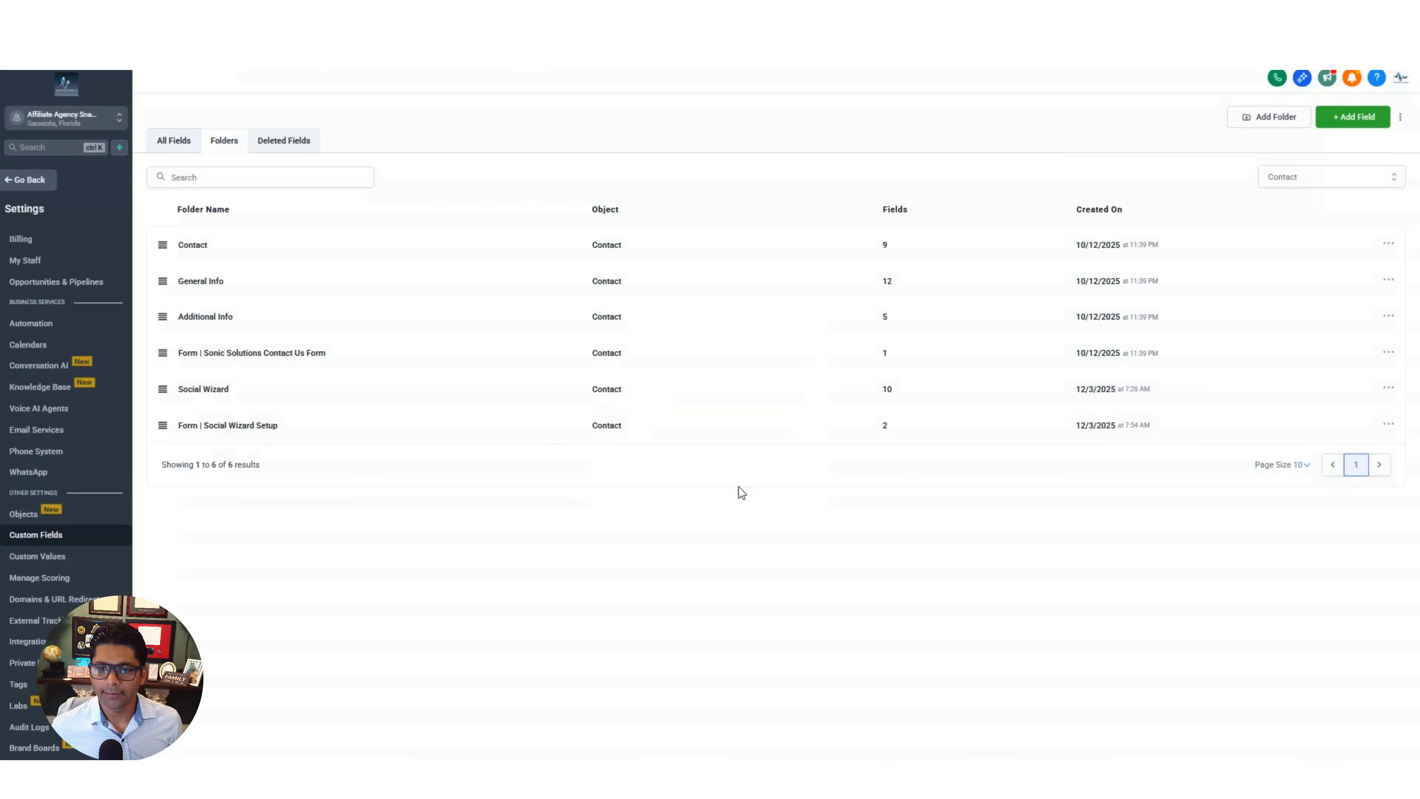
left_click(211, 394)
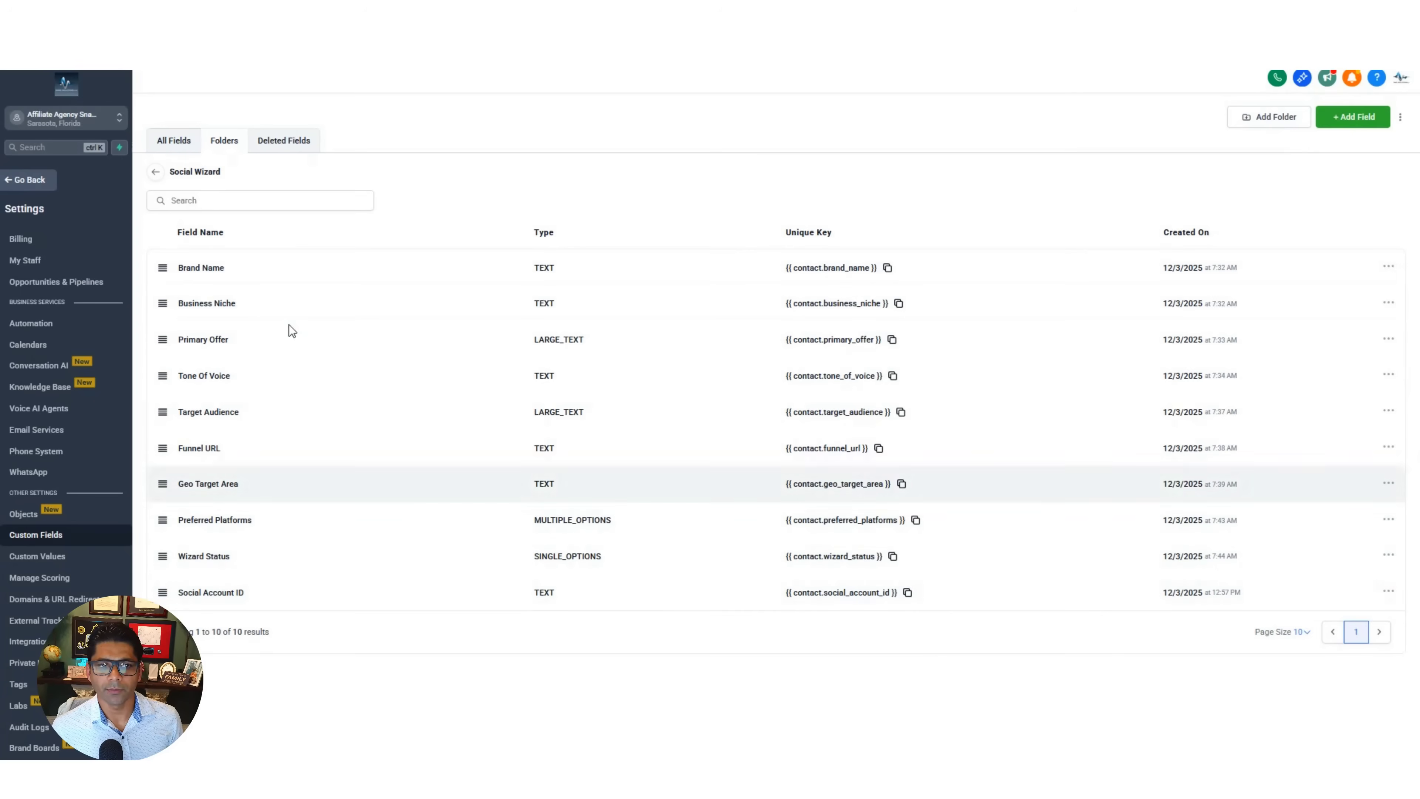
Start a new single-line text custom field named 'Brand Name'
left_click(1364, 118)
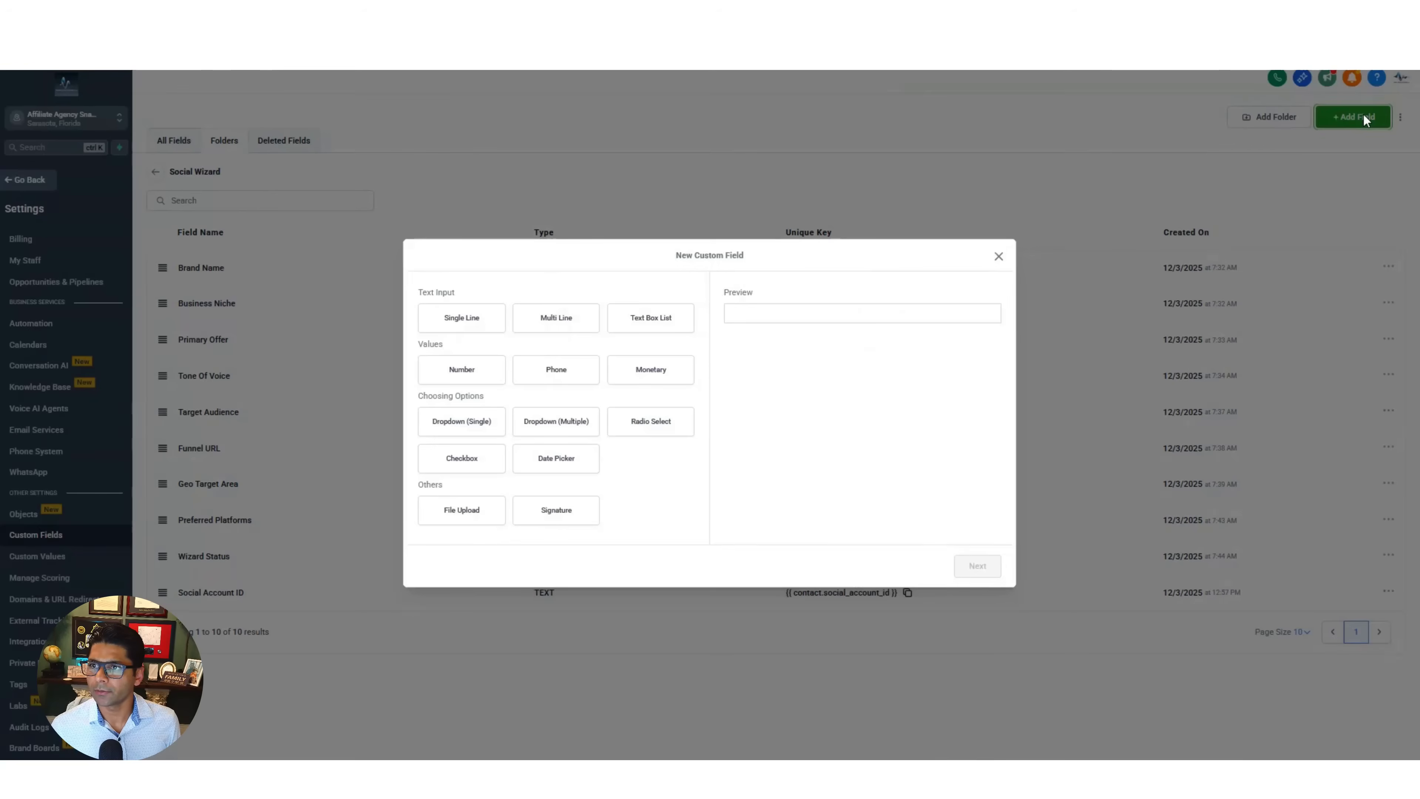
left_click(476, 325)
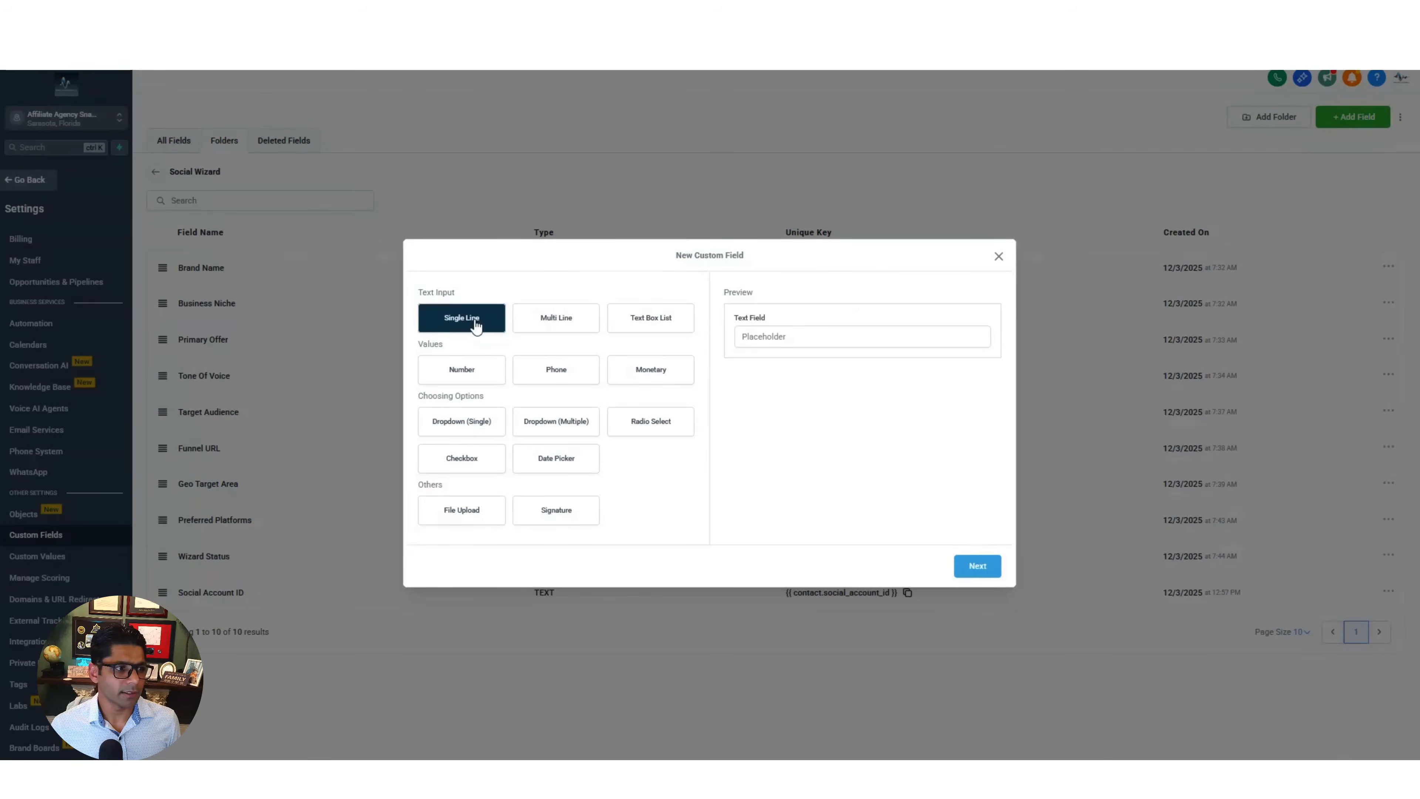
left_click(984, 577)
left_click(503, 384)
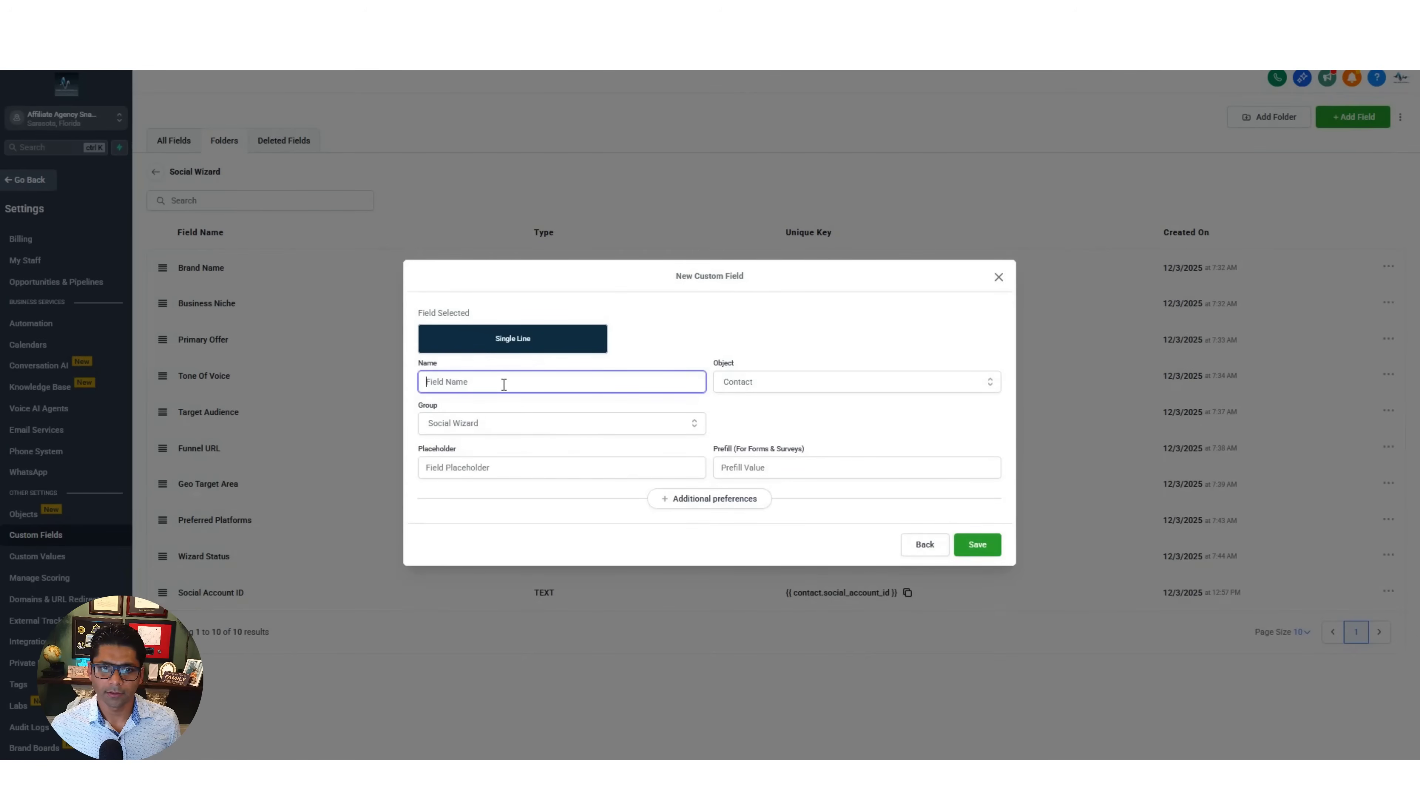
type("Br")
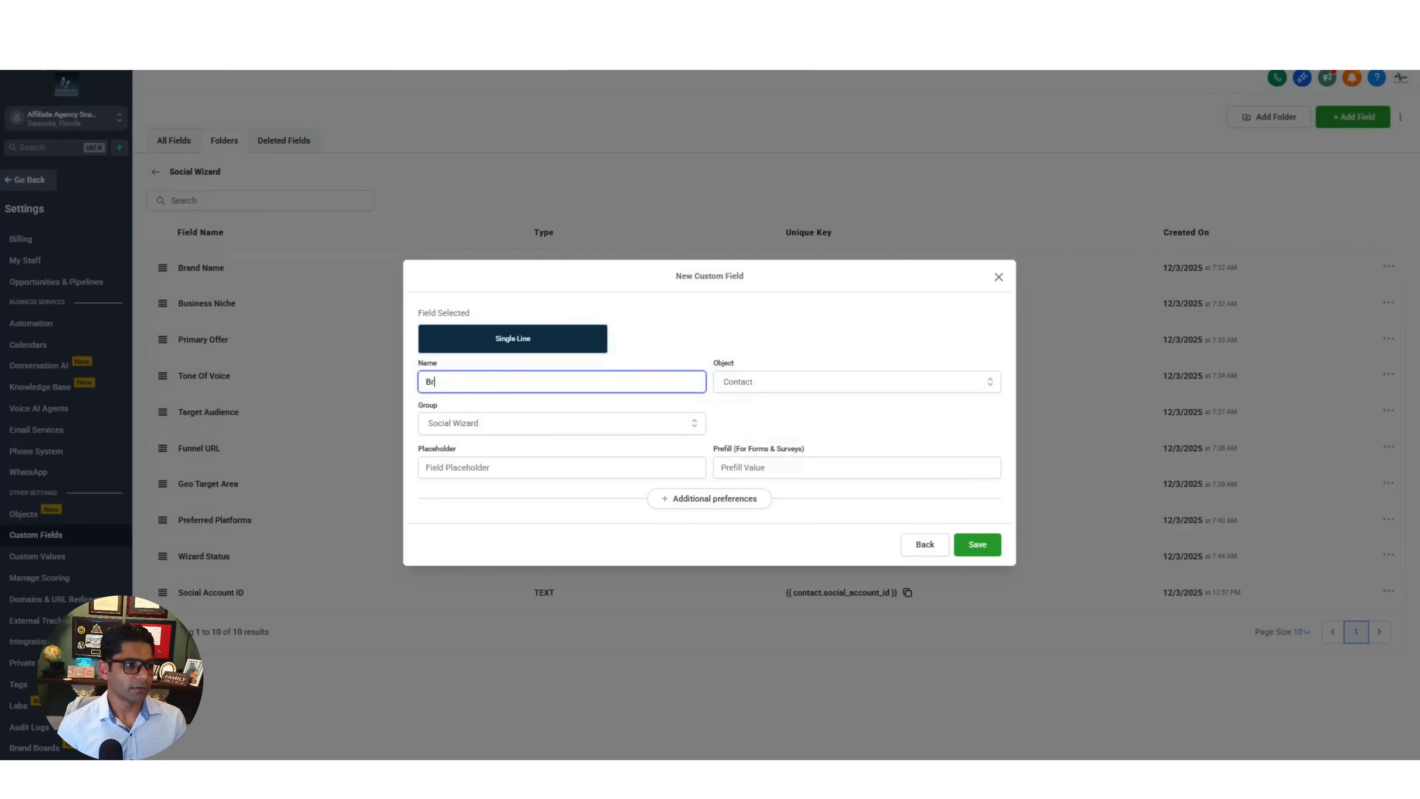
type("and Name")
key("Tab")
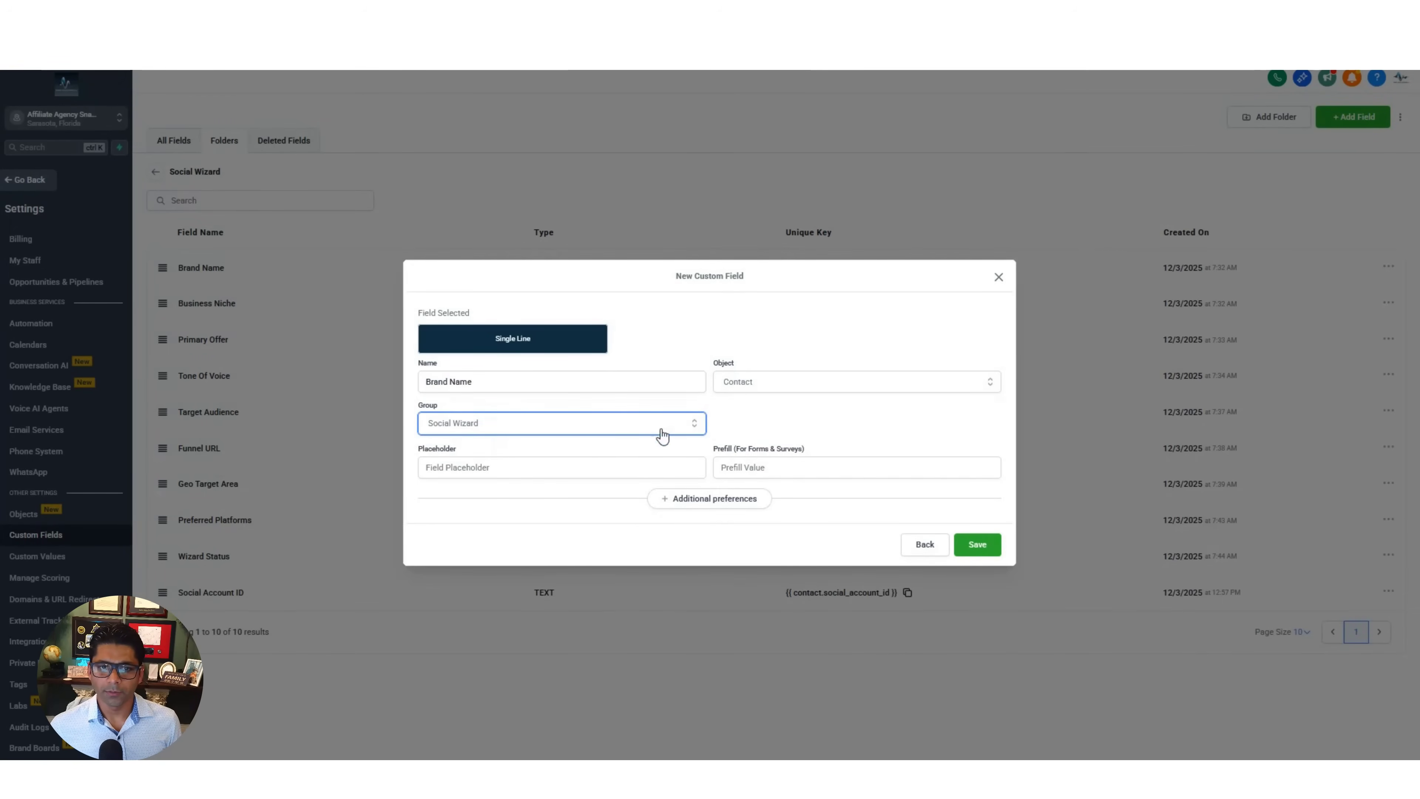
Put the field in the Social Wizard group, add placeholder 'e.g. Nike', and save it
left_click(695, 424)
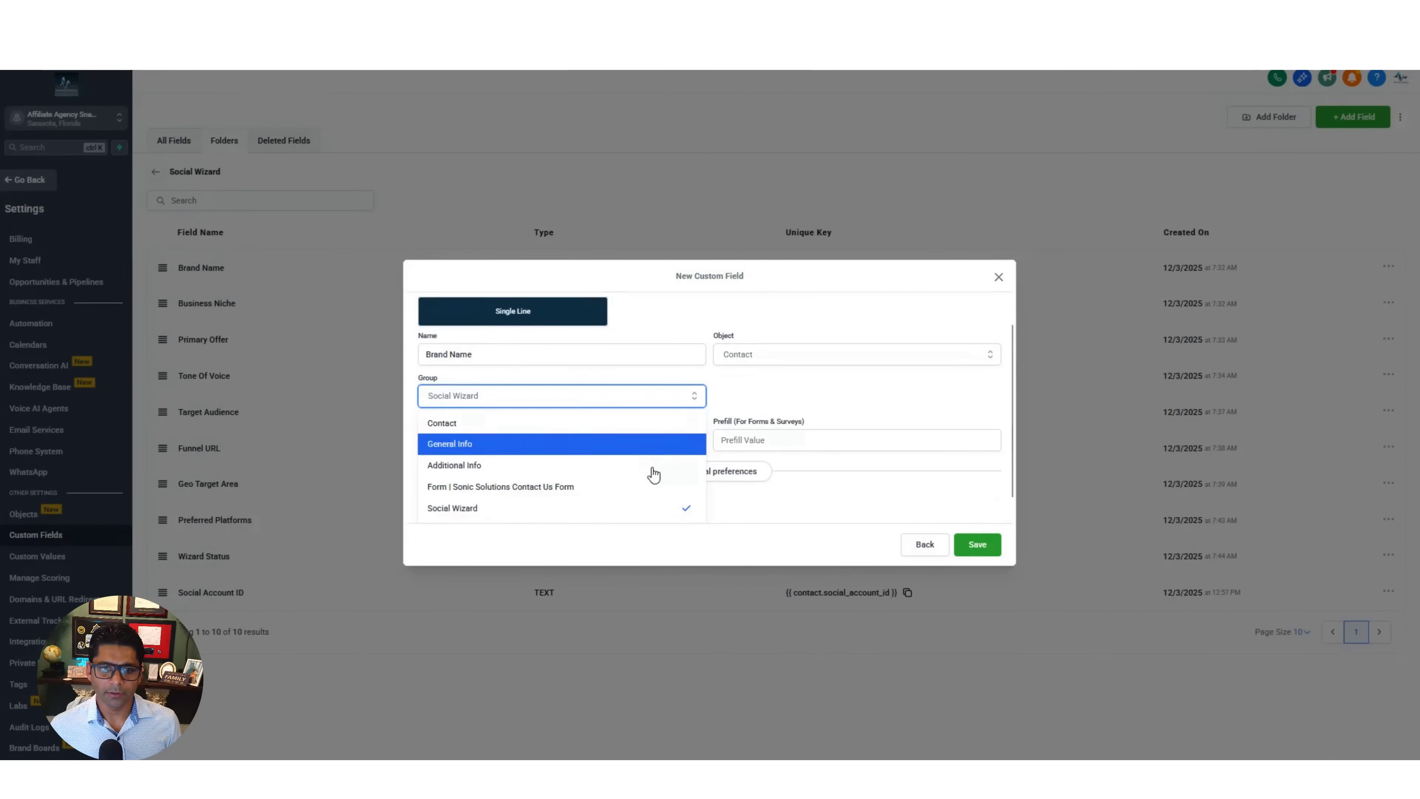
scroll(631, 484, "down", 1)
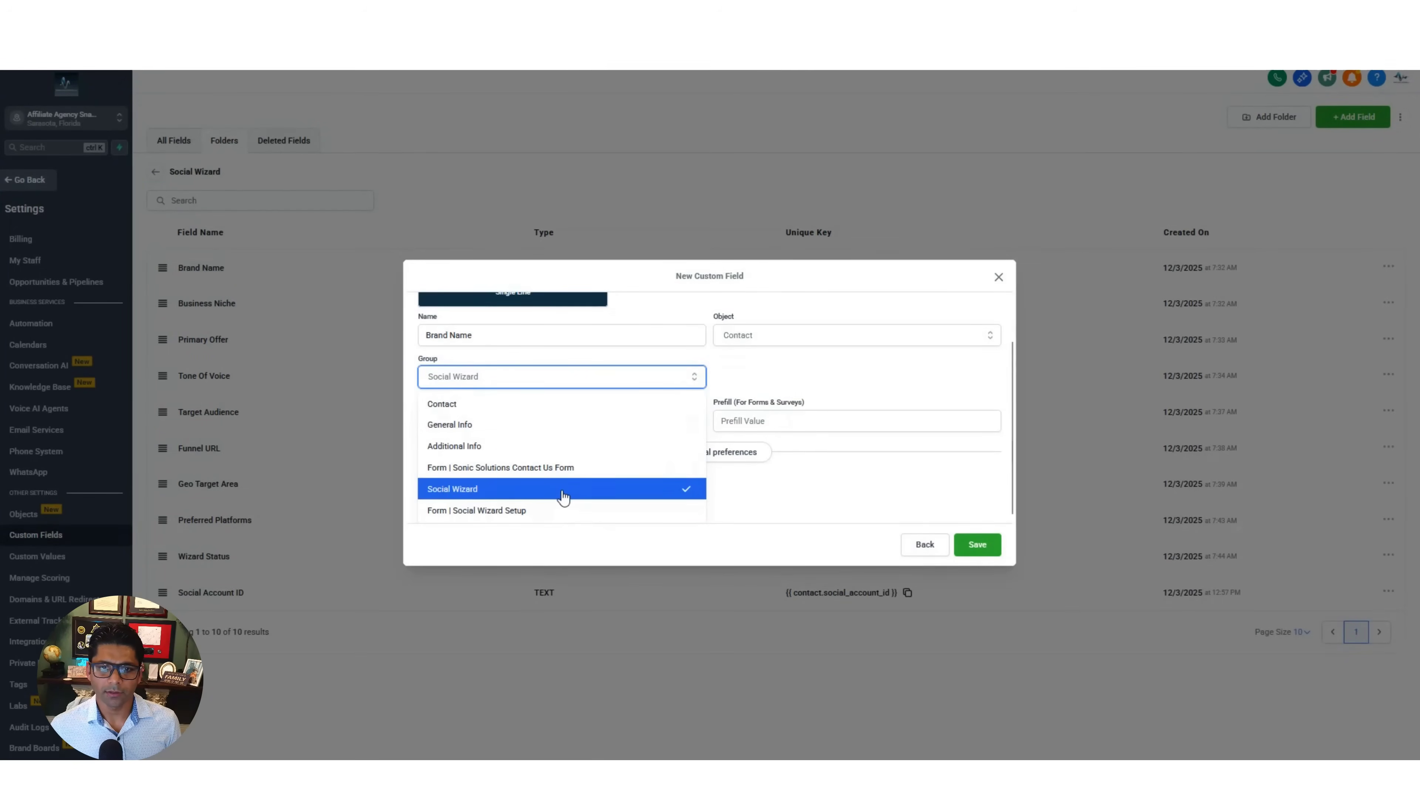
left_click(755, 493)
left_click(462, 468)
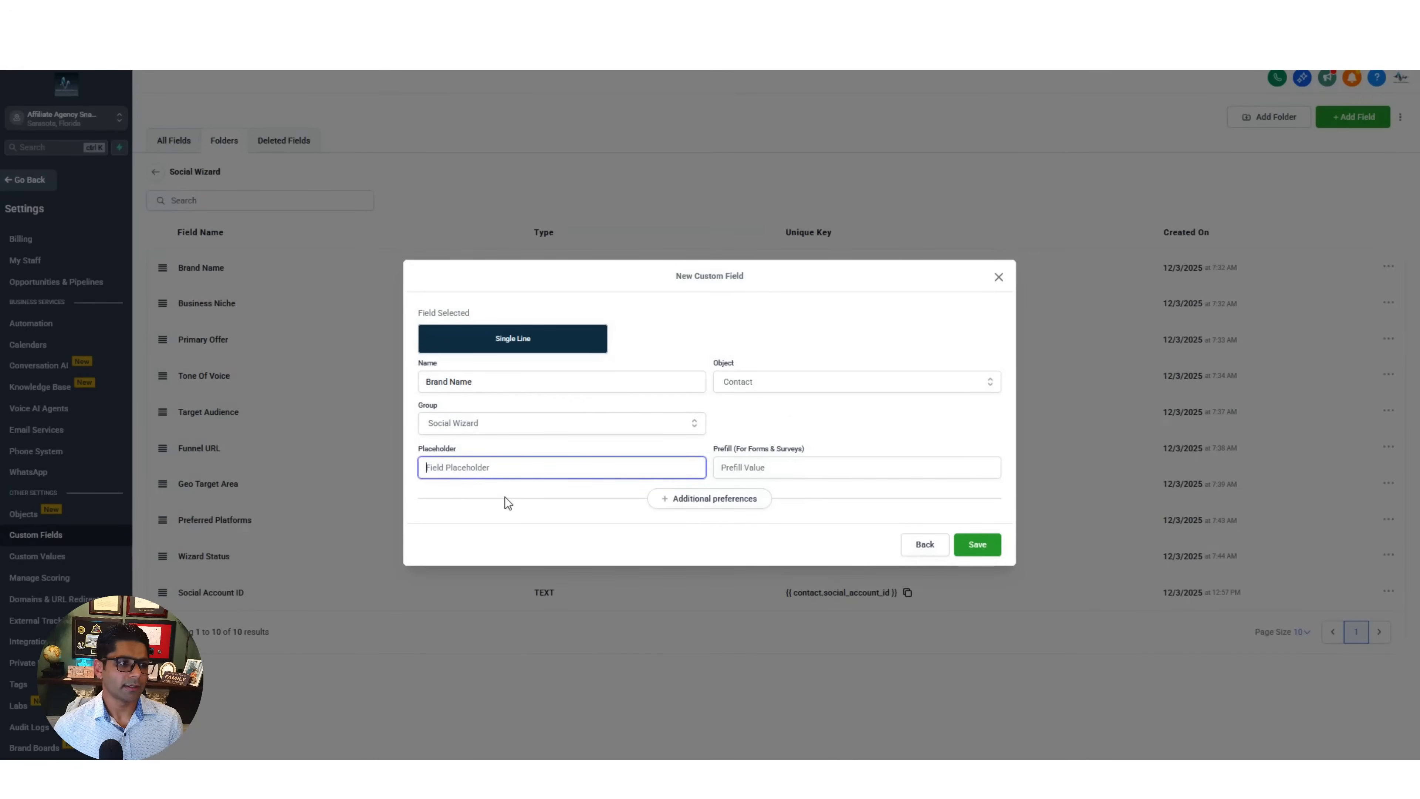
type("Nike")
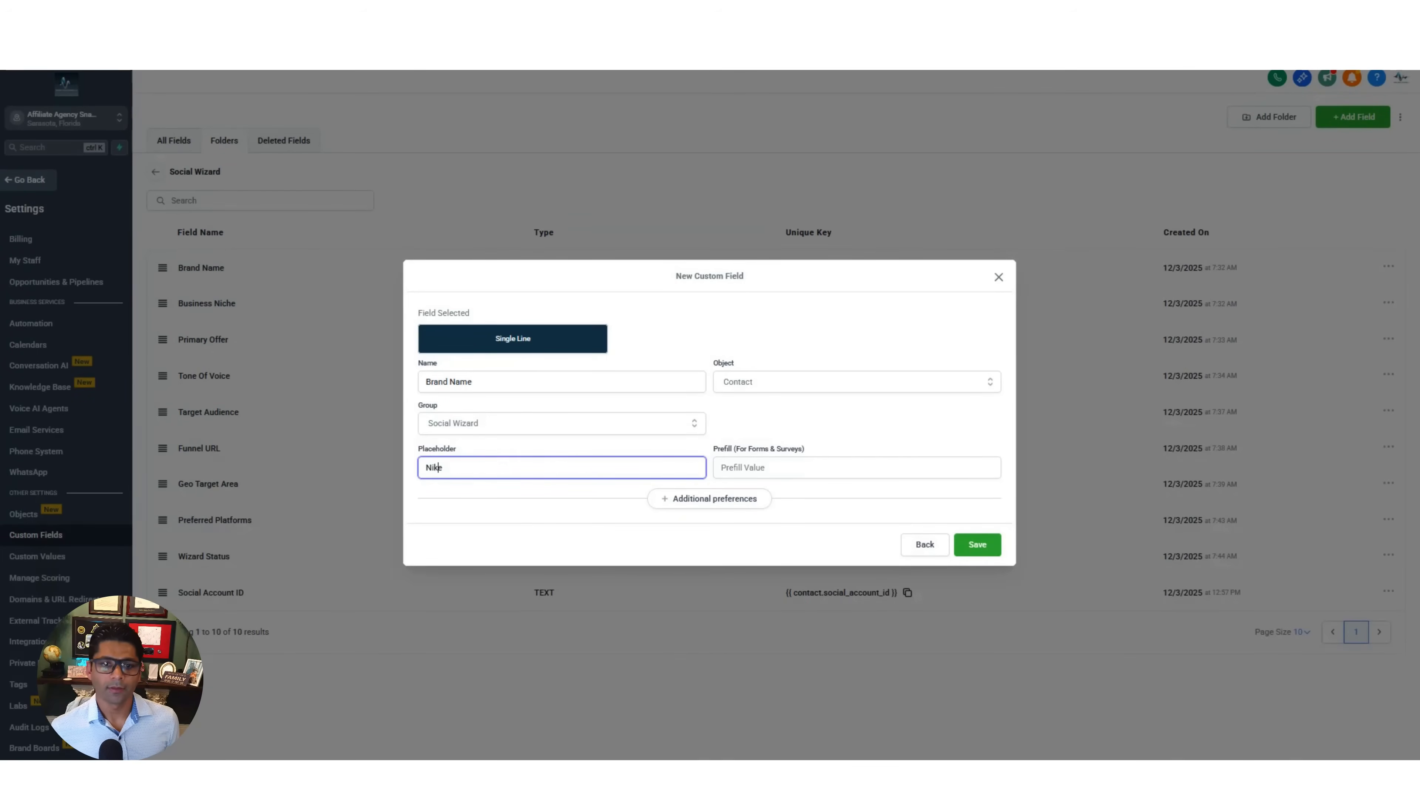
type("e.g.")
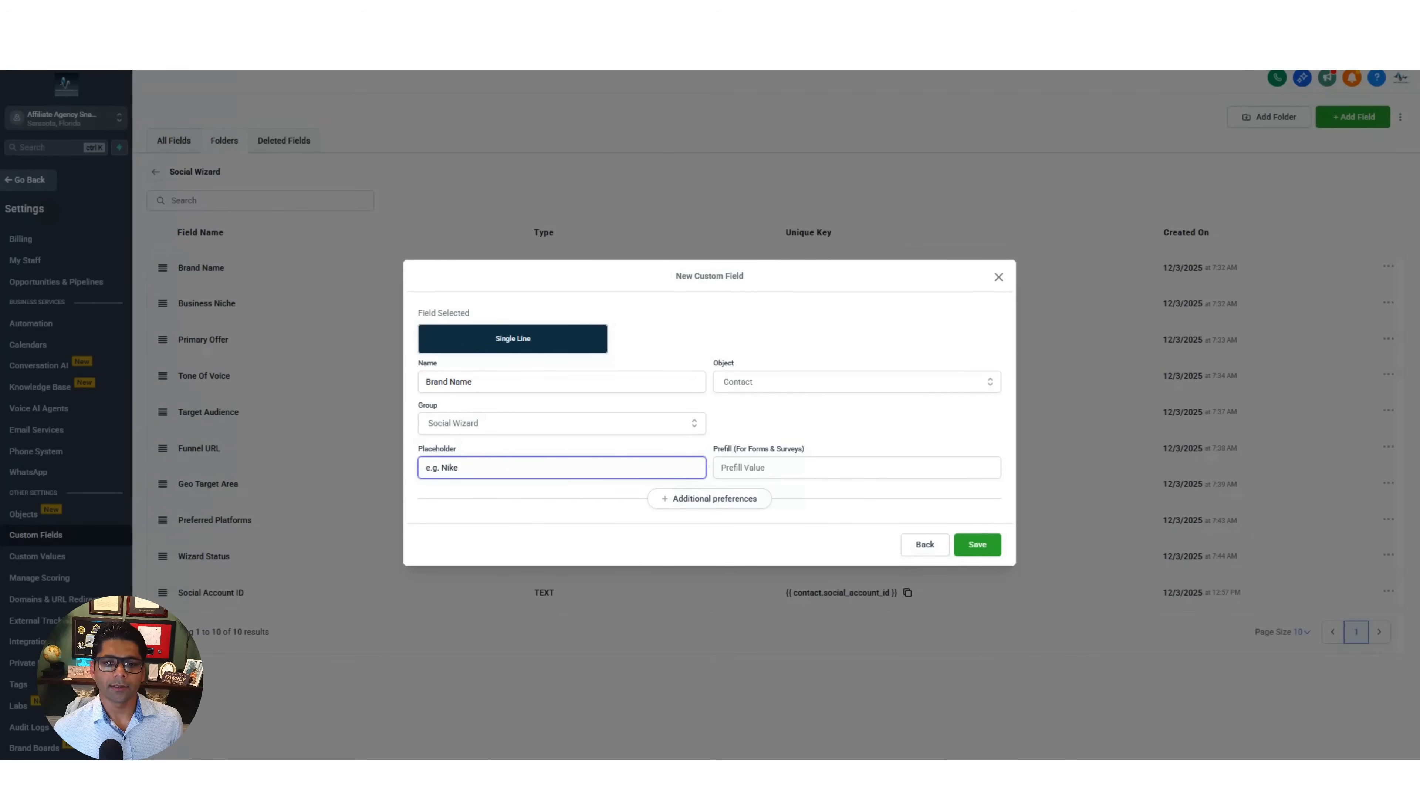
left_click_drag(468, 468, 418, 467)
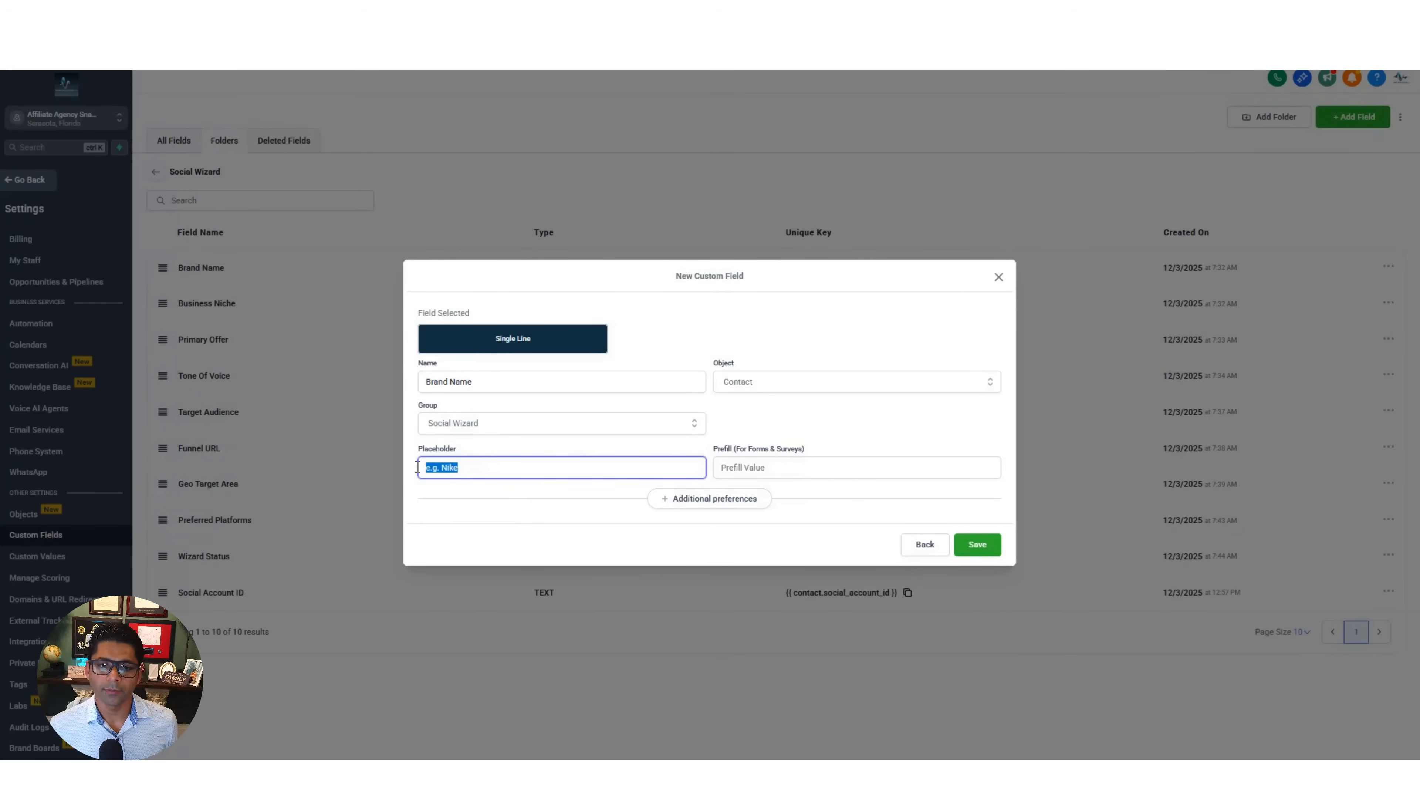
left_click(978, 544)
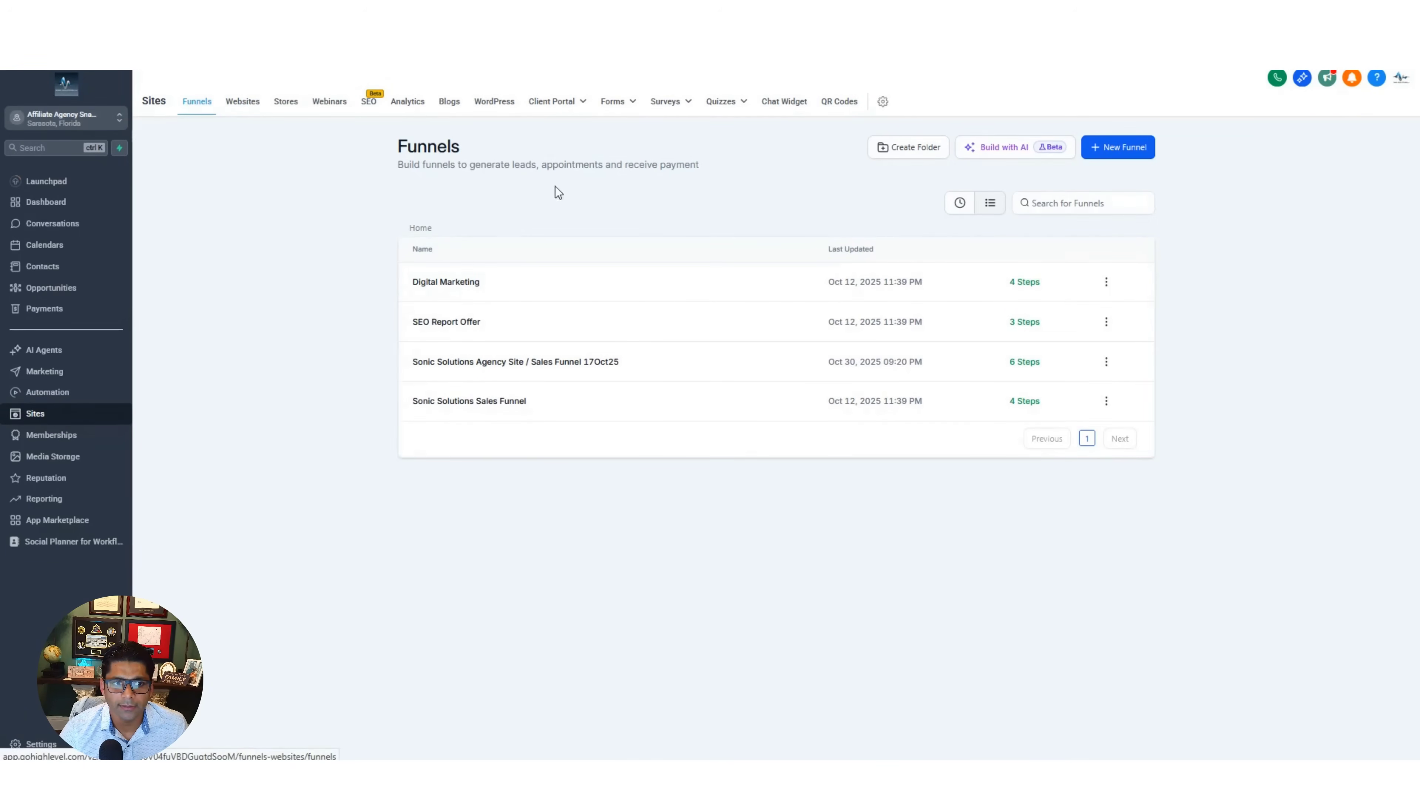
In Sites > Forms Builder, create a new form from scratch
mouse_move(615, 106)
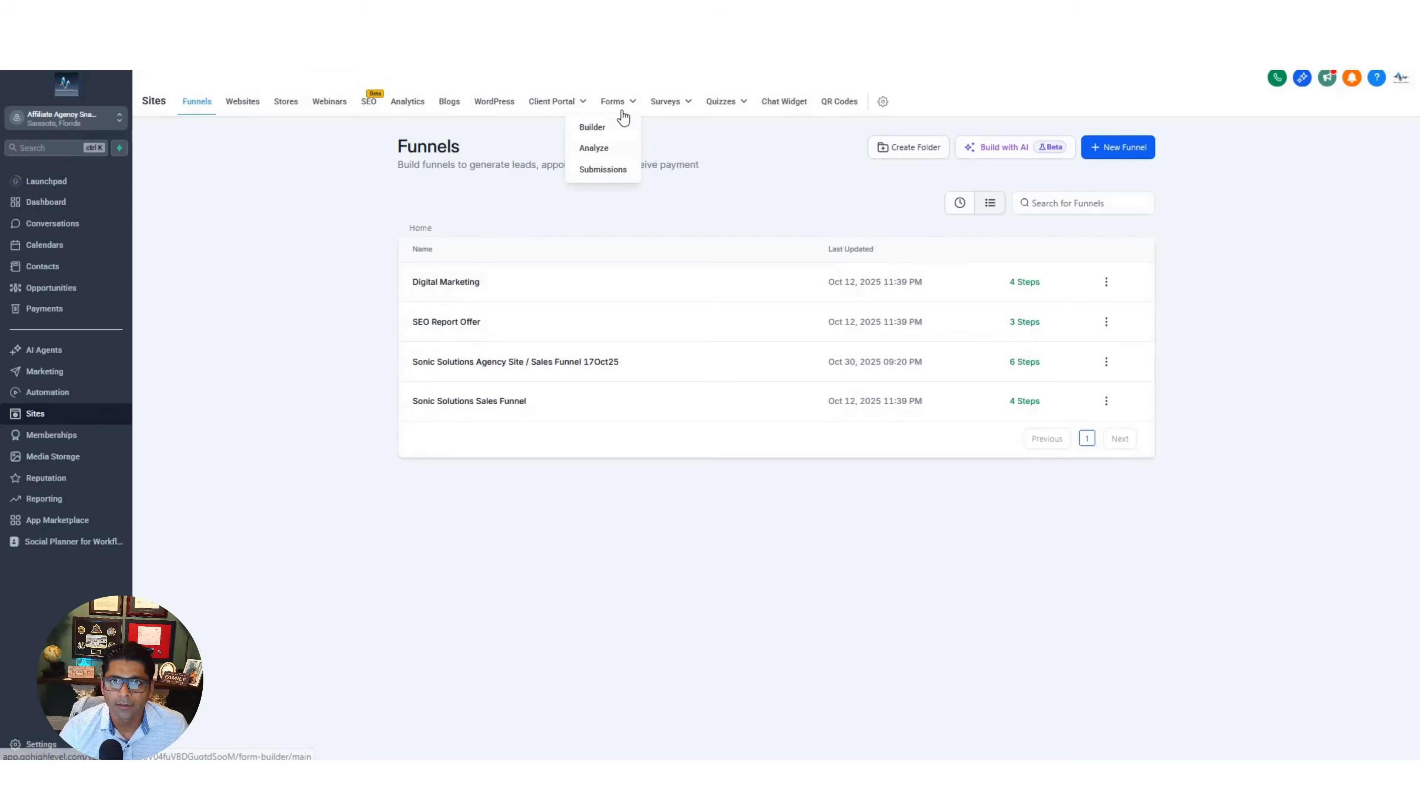
left_click(593, 130)
left_click(1128, 149)
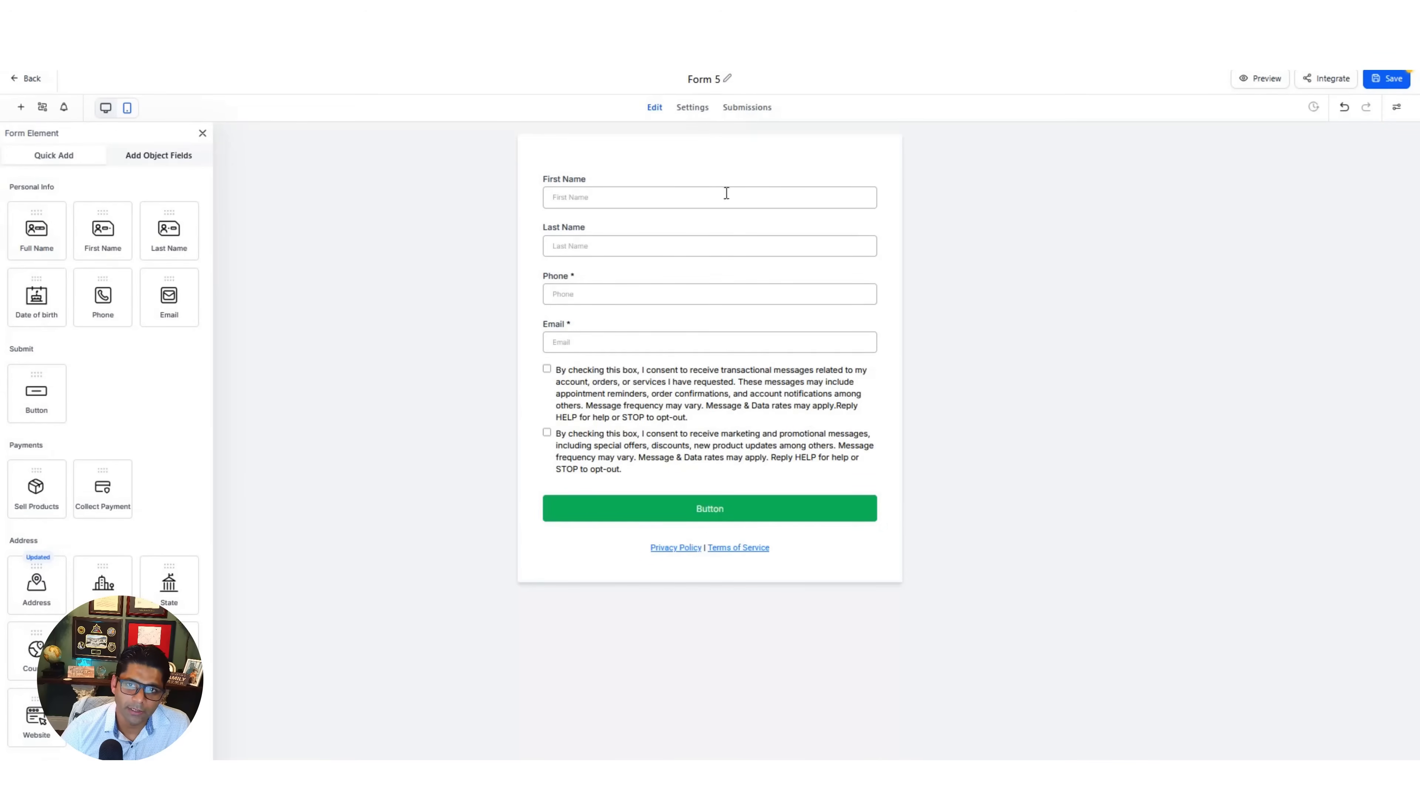
Rename the form to 'Social Wizard 1'
left_click(700, 78)
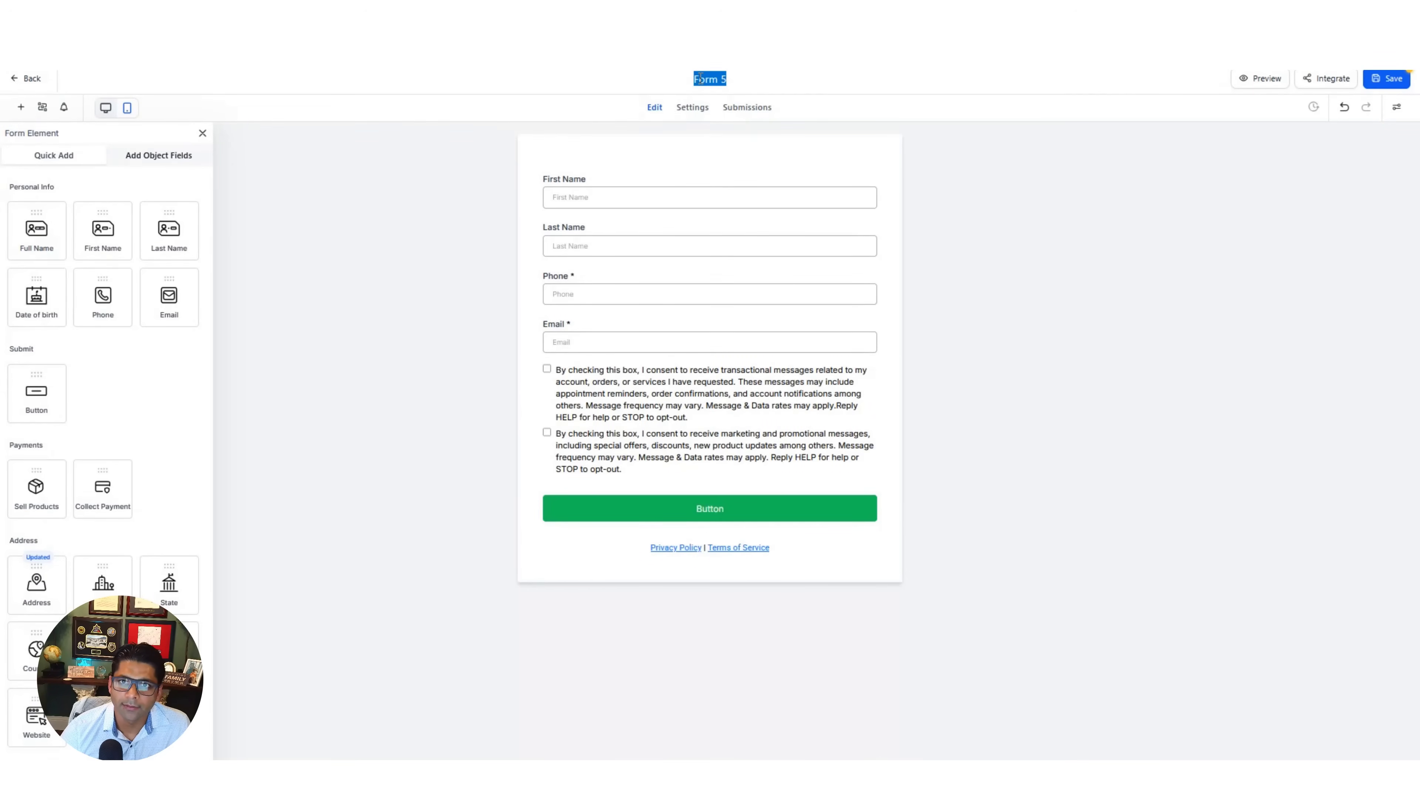
type("Social Wizard 1")
key("Return")
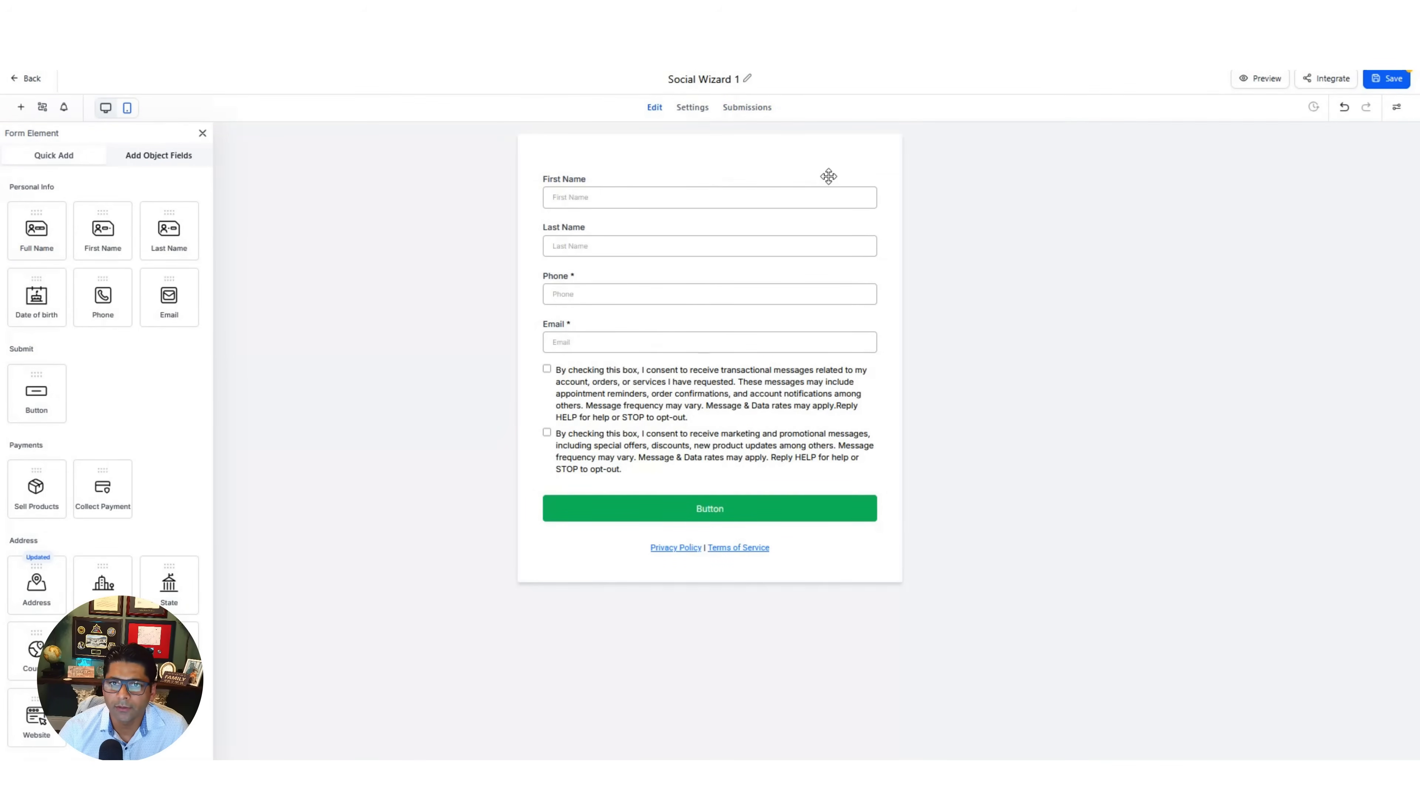
Delete the First Name, Last Name, Phone, consent checkbox and Privacy Policy elements from the form
left_click(739, 192)
left_click(869, 174)
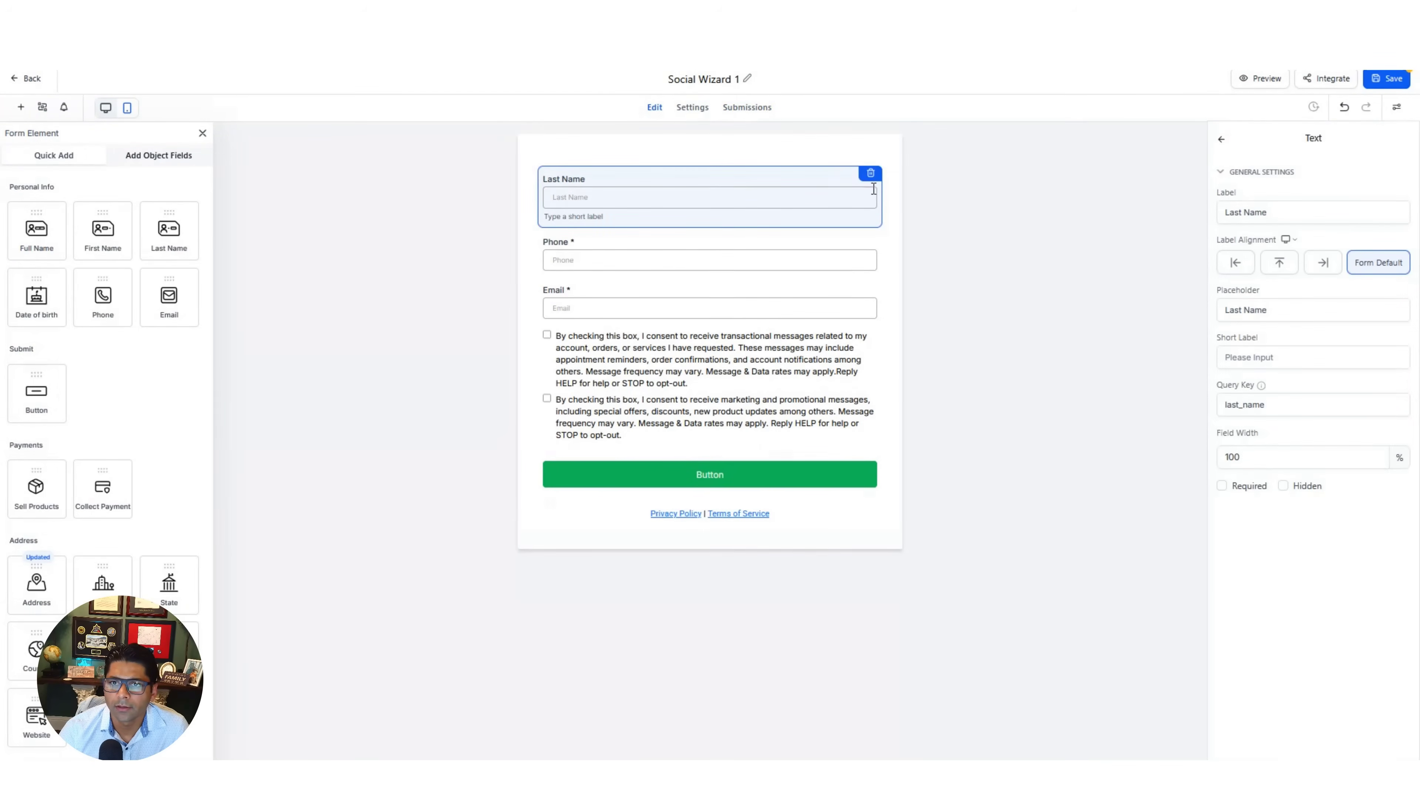
left_click(871, 174)
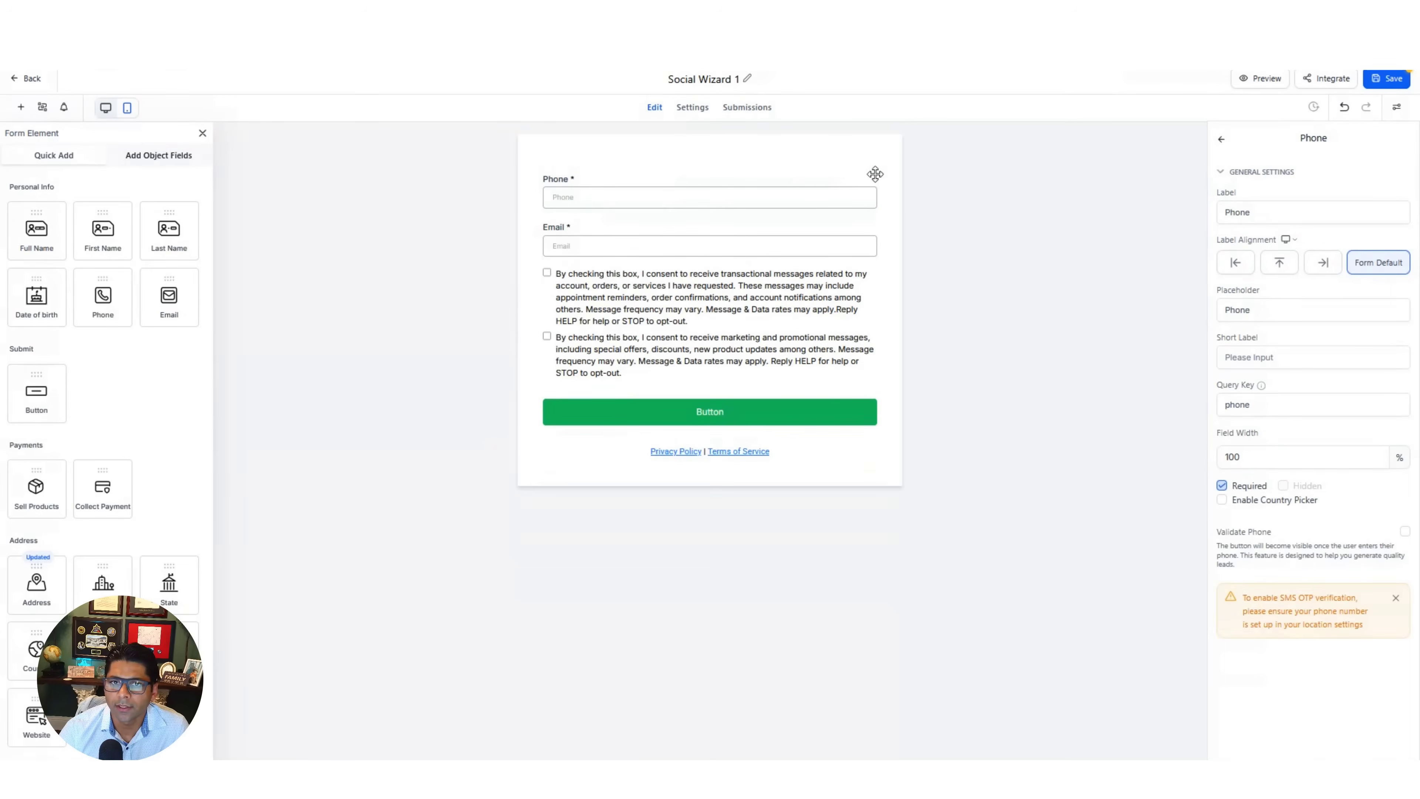
left_click(820, 185)
left_click(870, 174)
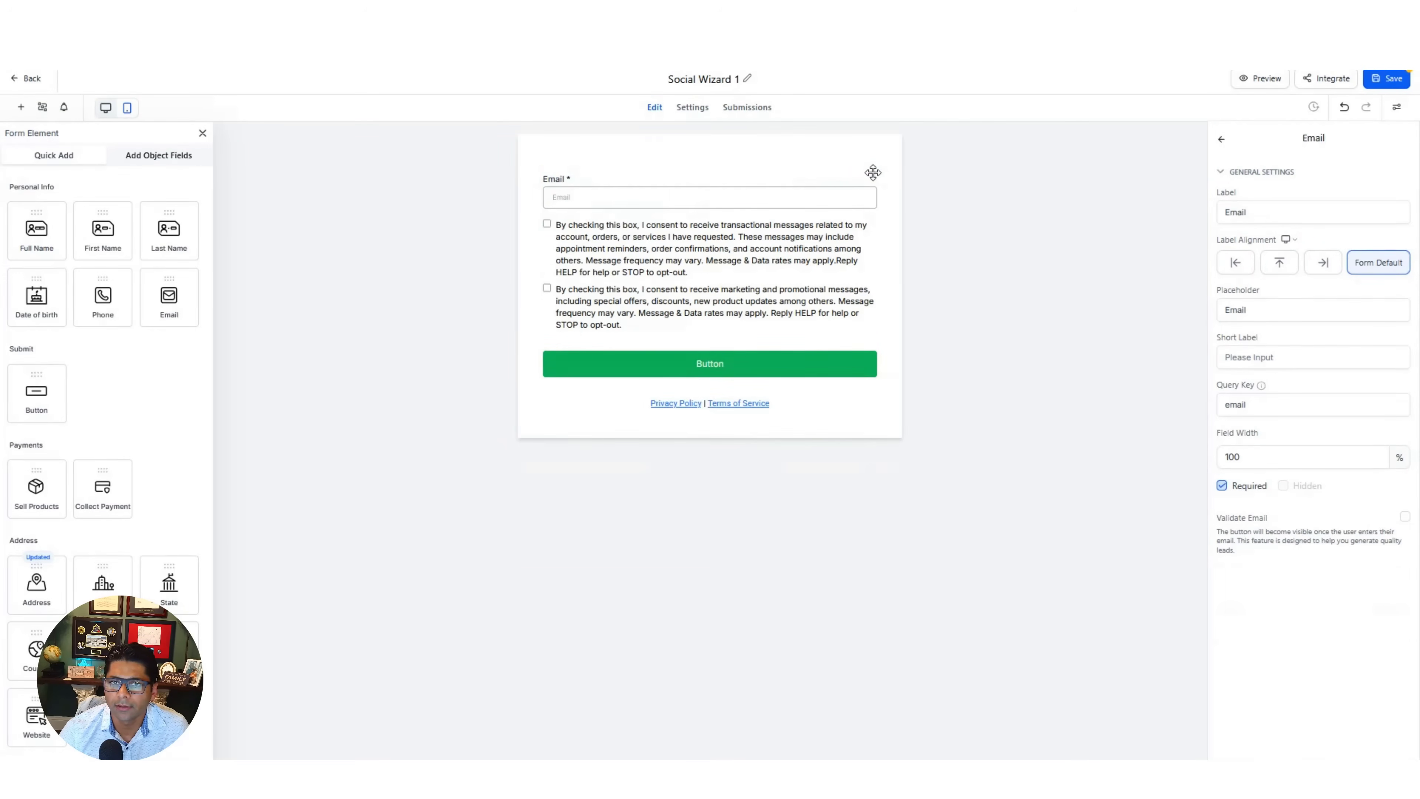
left_click(606, 244)
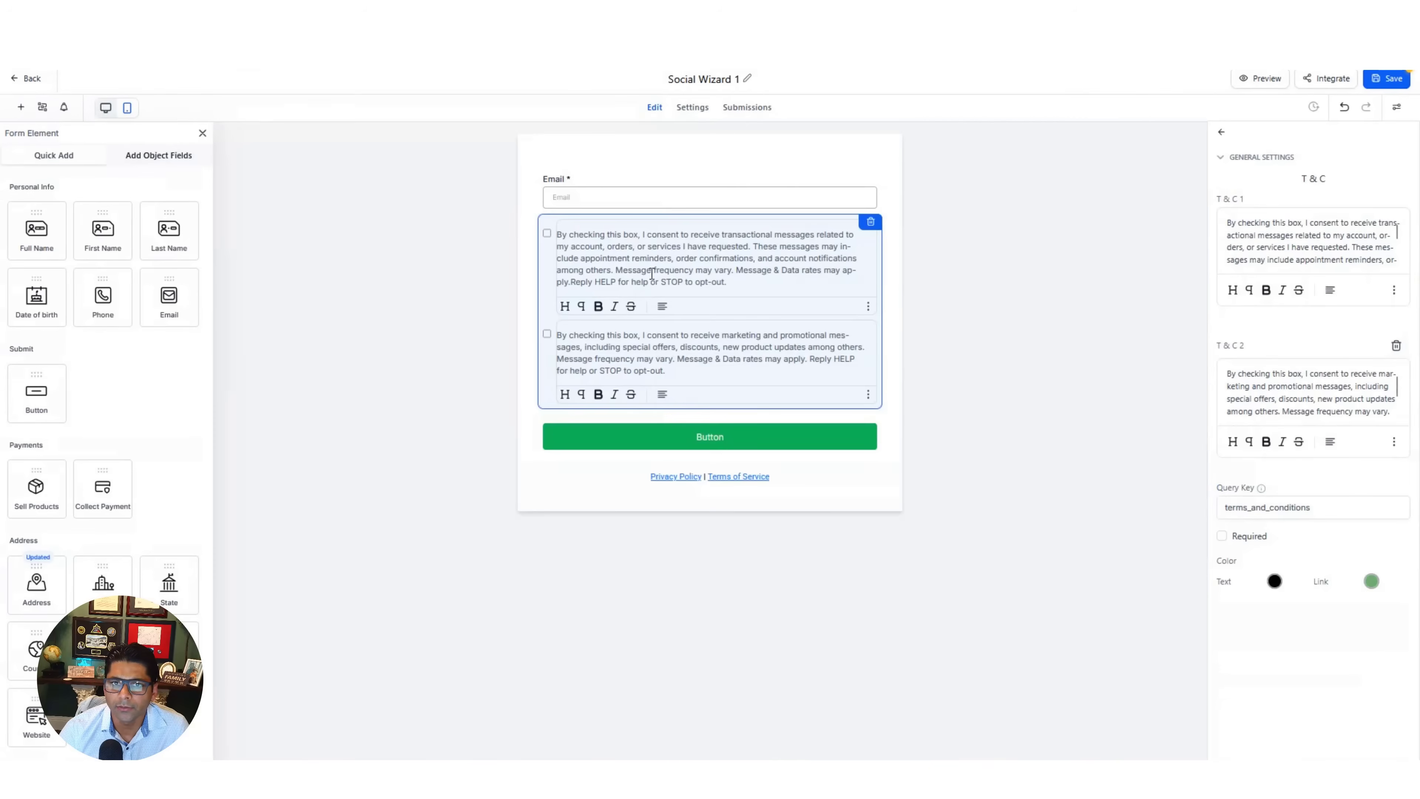
left_click(870, 223)
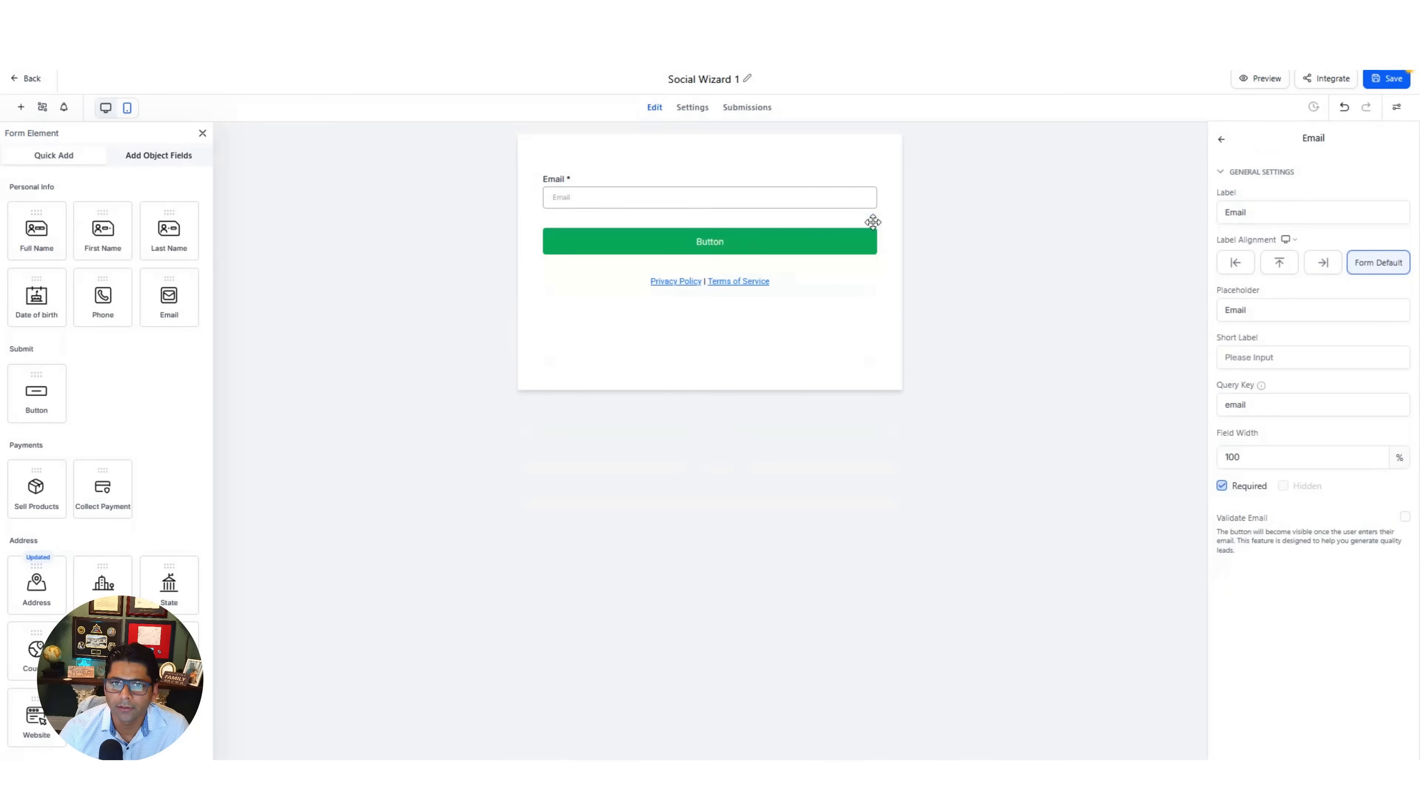
left_click(657, 286)
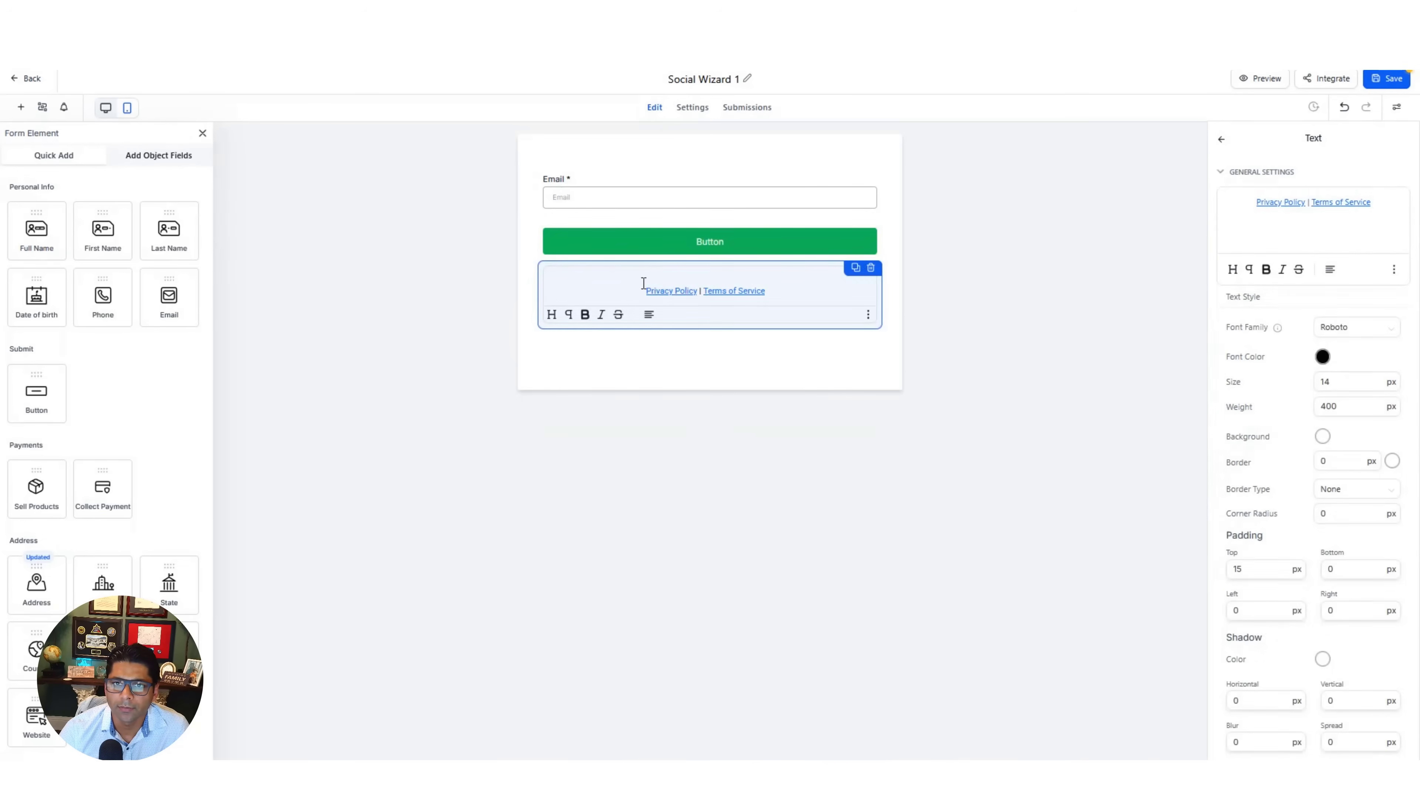
left_click(871, 268)
Relabel the form's submit button as 'Execute'
left_click(657, 241)
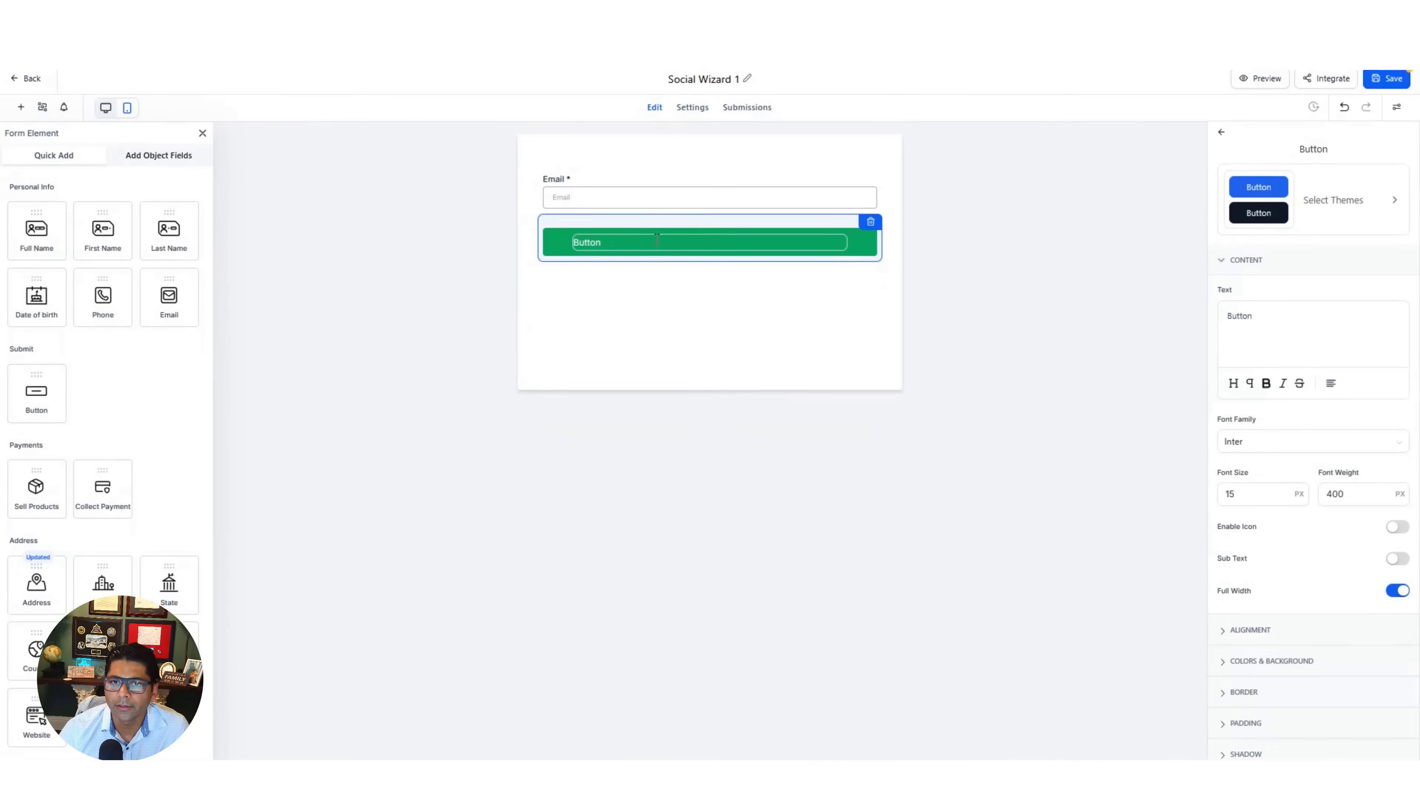
double_click(603, 242)
type("E")
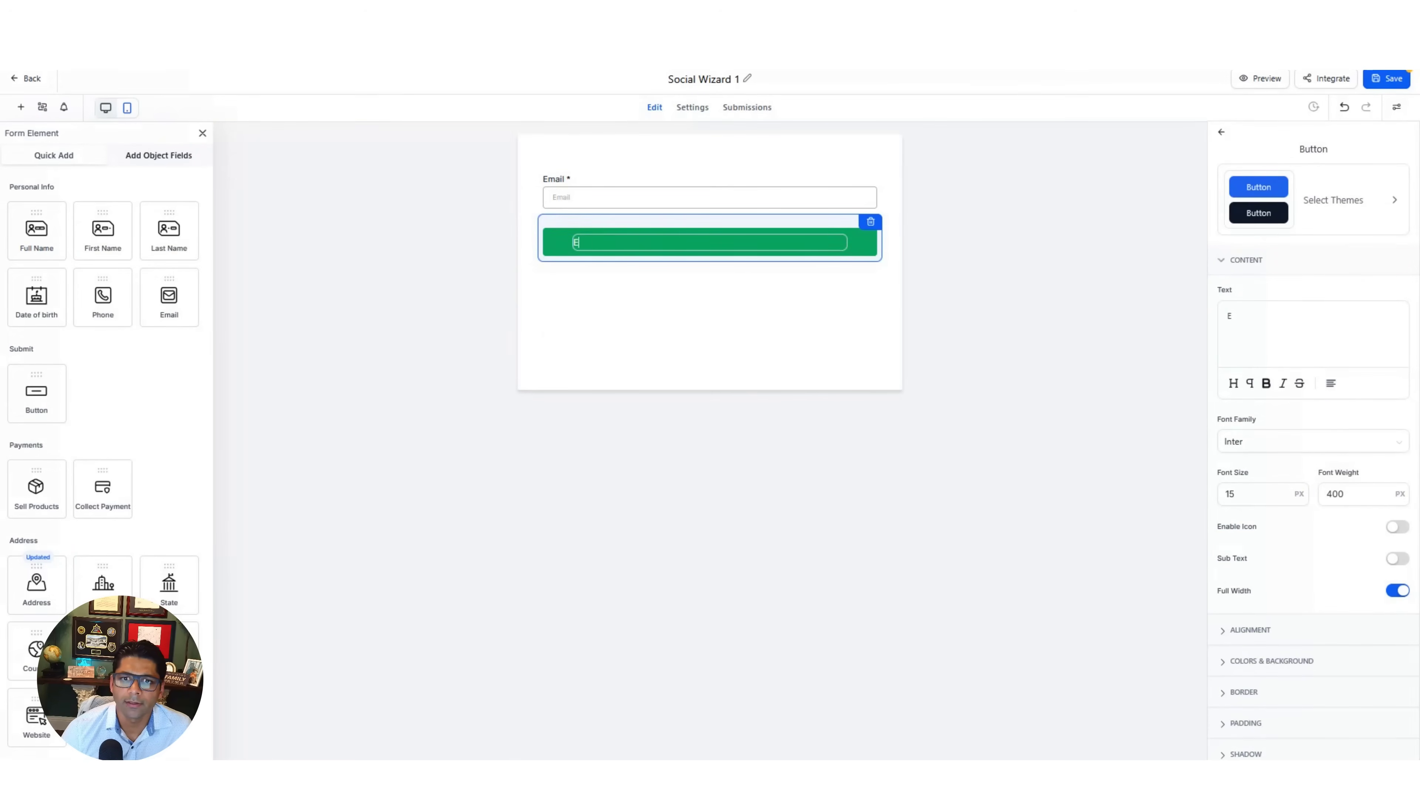
type("xecute")
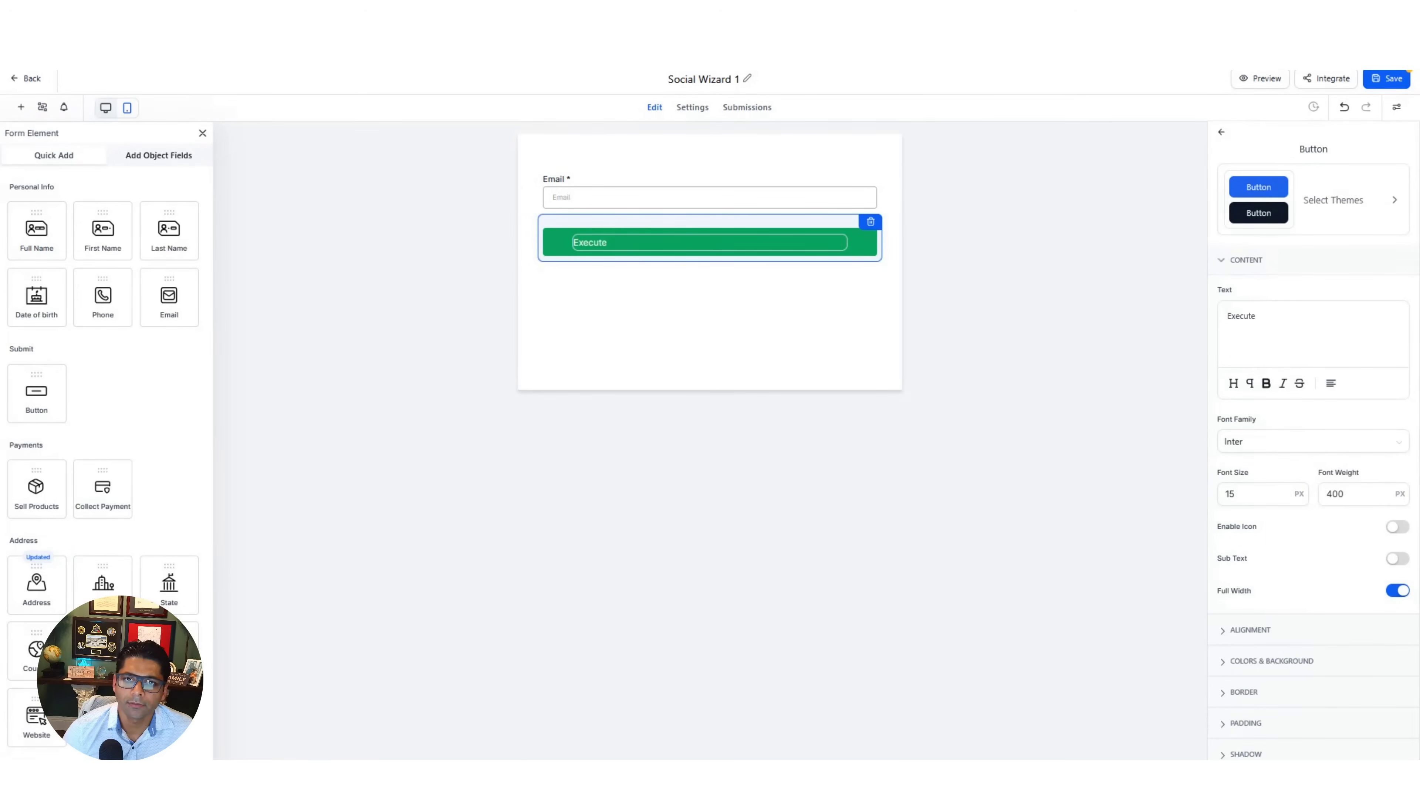
left_click(121, 479)
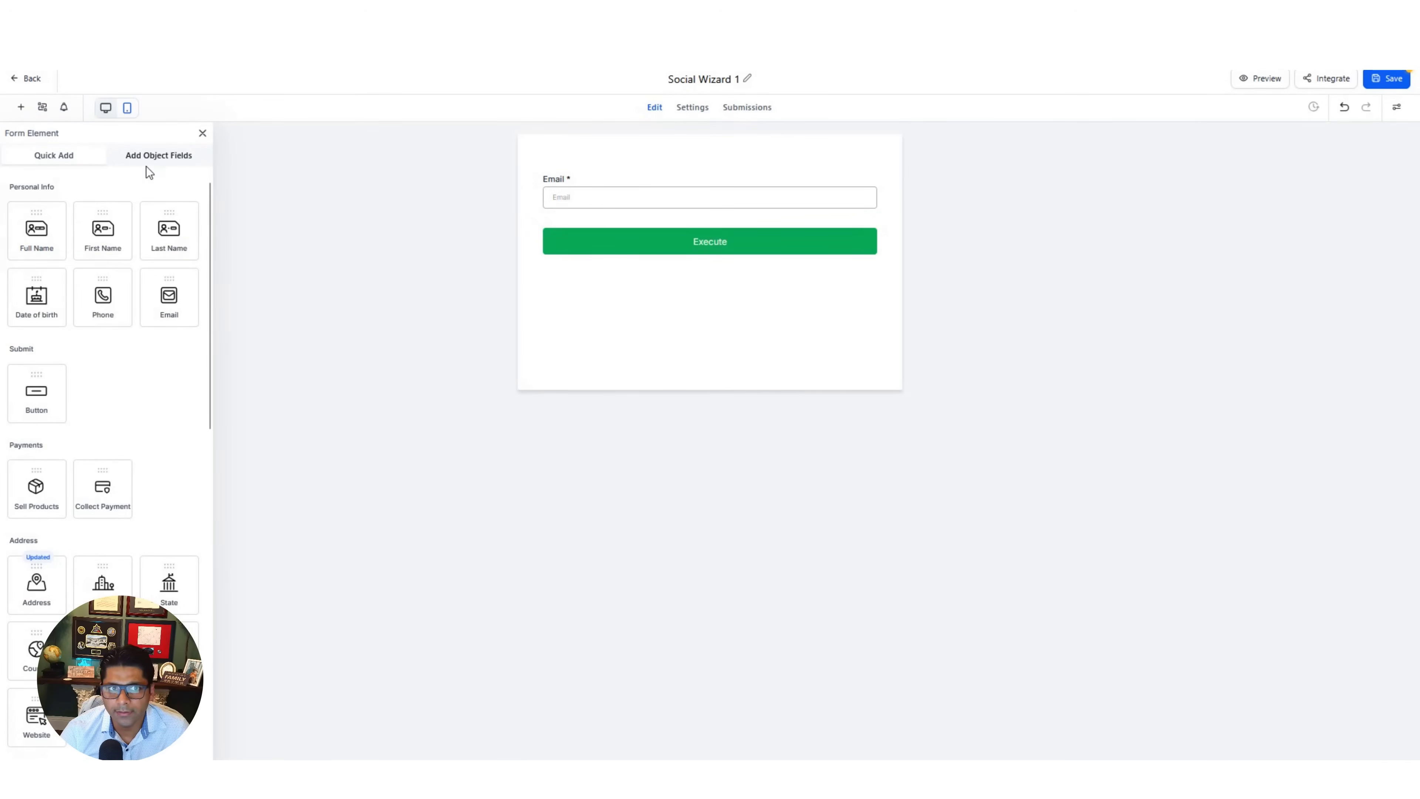
Add the Social Wizard fields Brand Name, Business Niche and Primary Offer to the form above Email
left_click(162, 162)
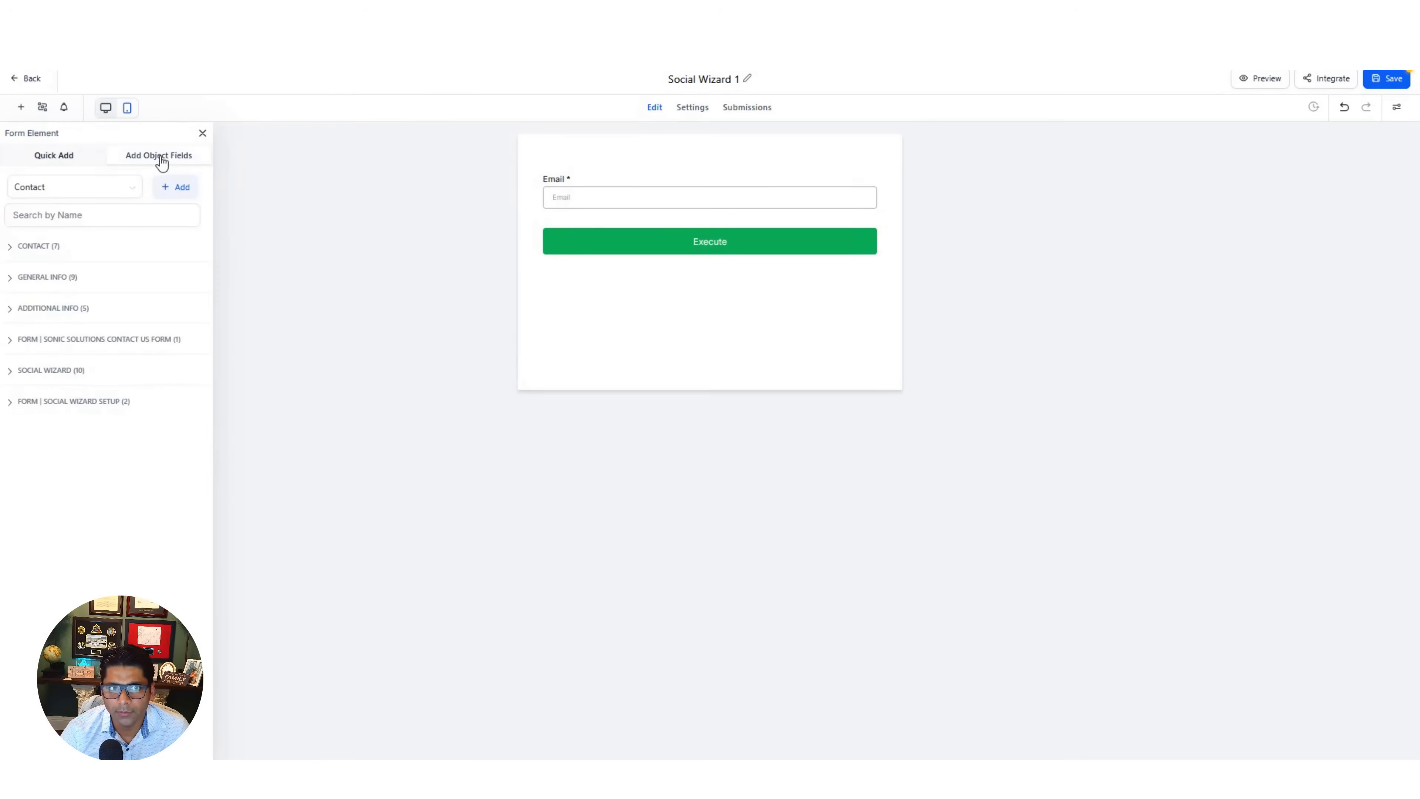
left_click(10, 371)
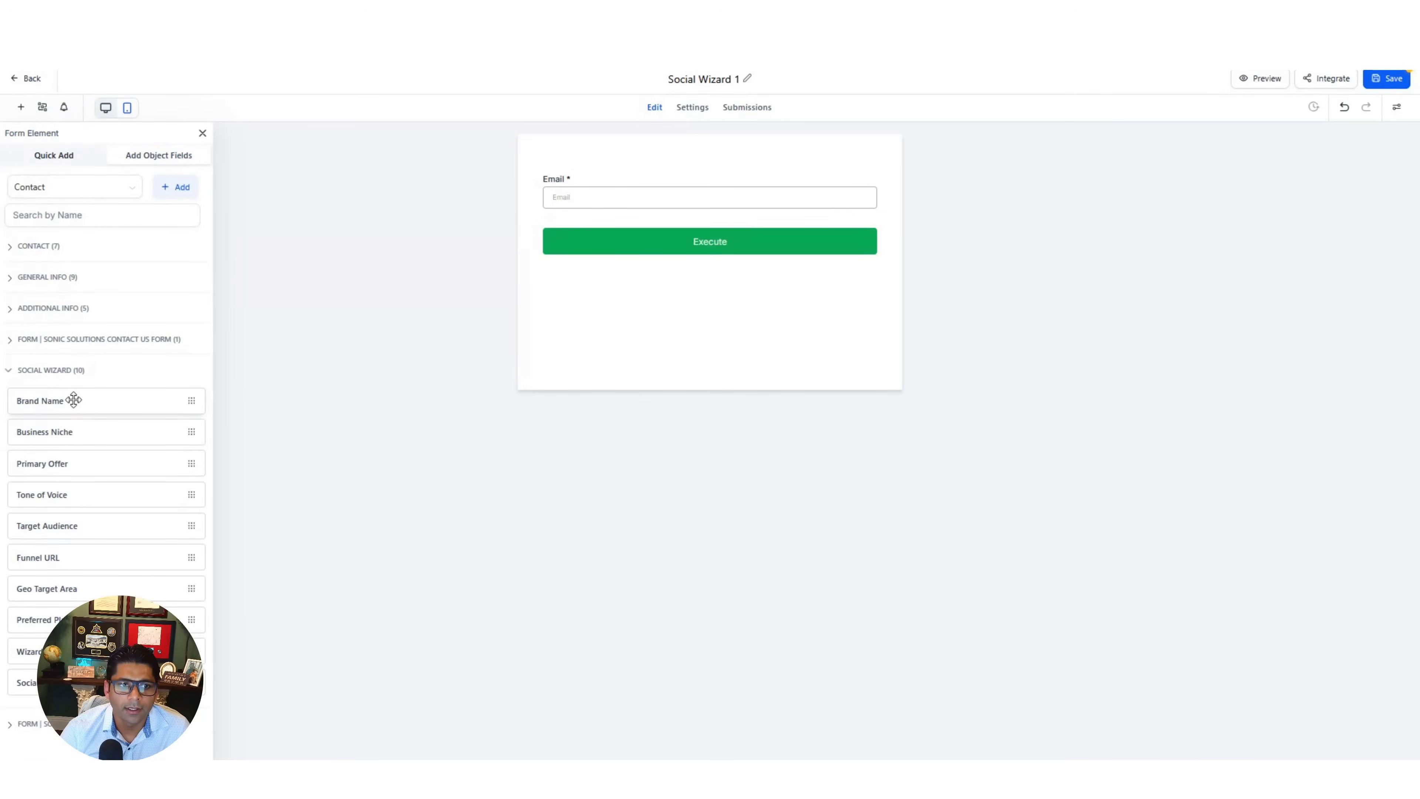
left_click_drag(73, 399, 615, 188)
left_click_drag(90, 423, 618, 227)
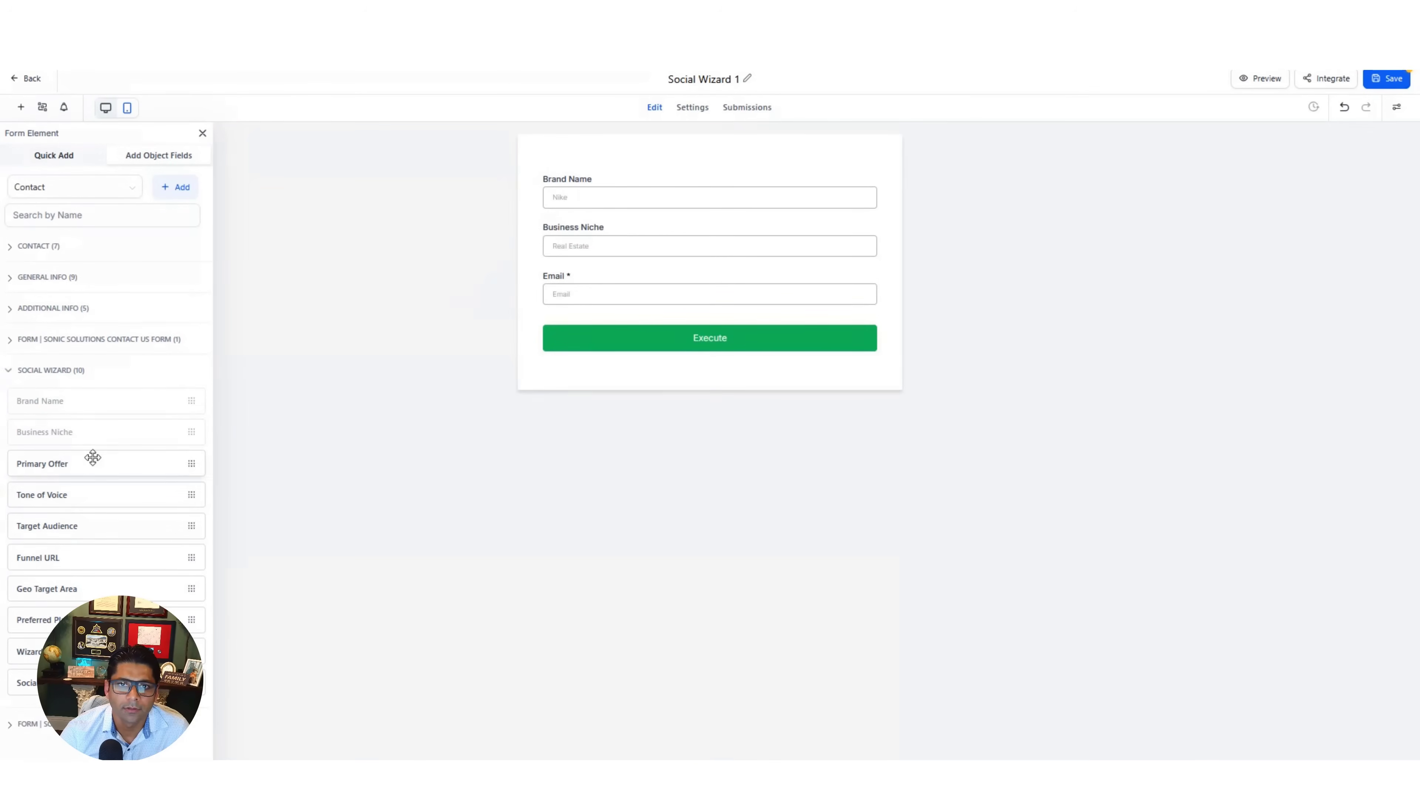
left_click_drag(90, 458, 657, 276)
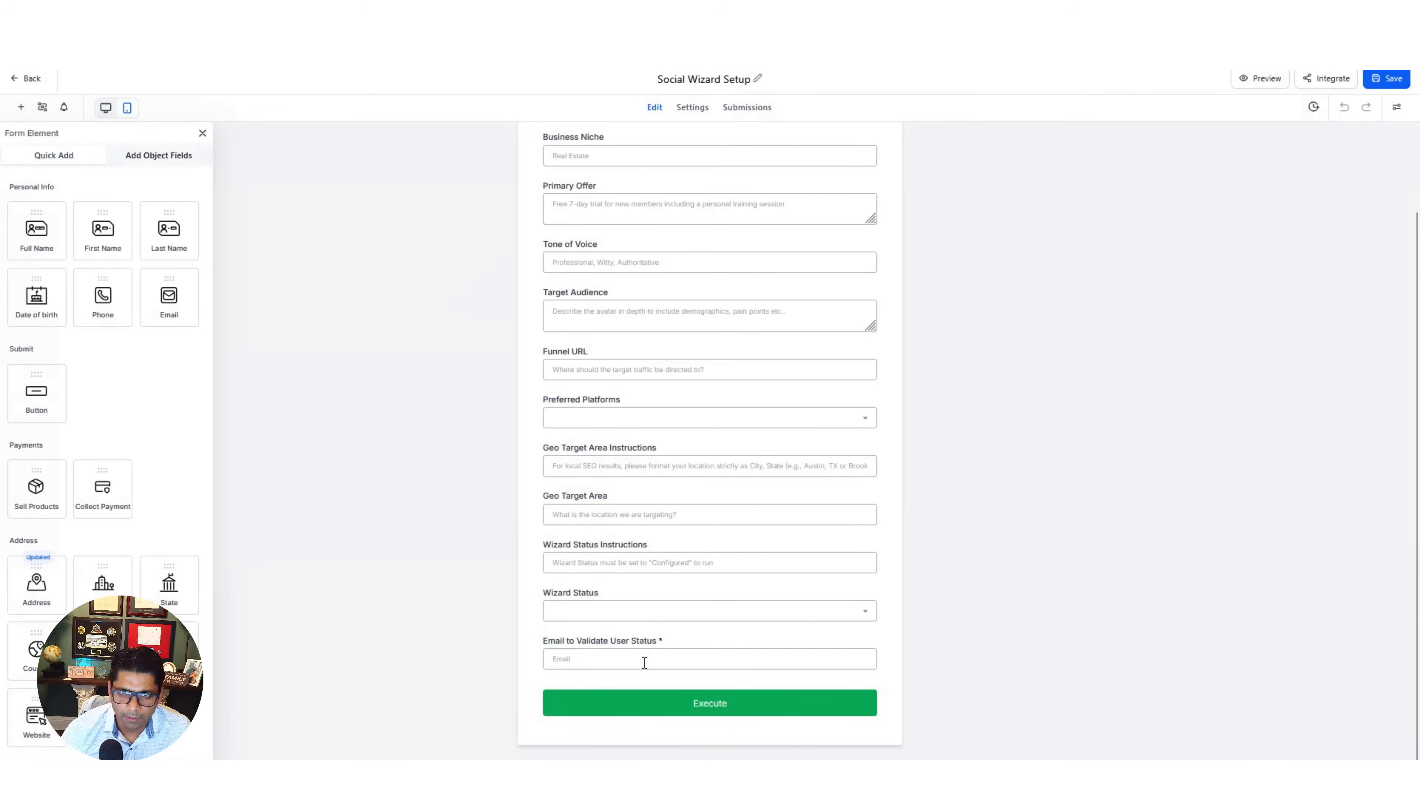
scroll(644, 560, "up", 2)
scroll(615, 643, "down", 2)
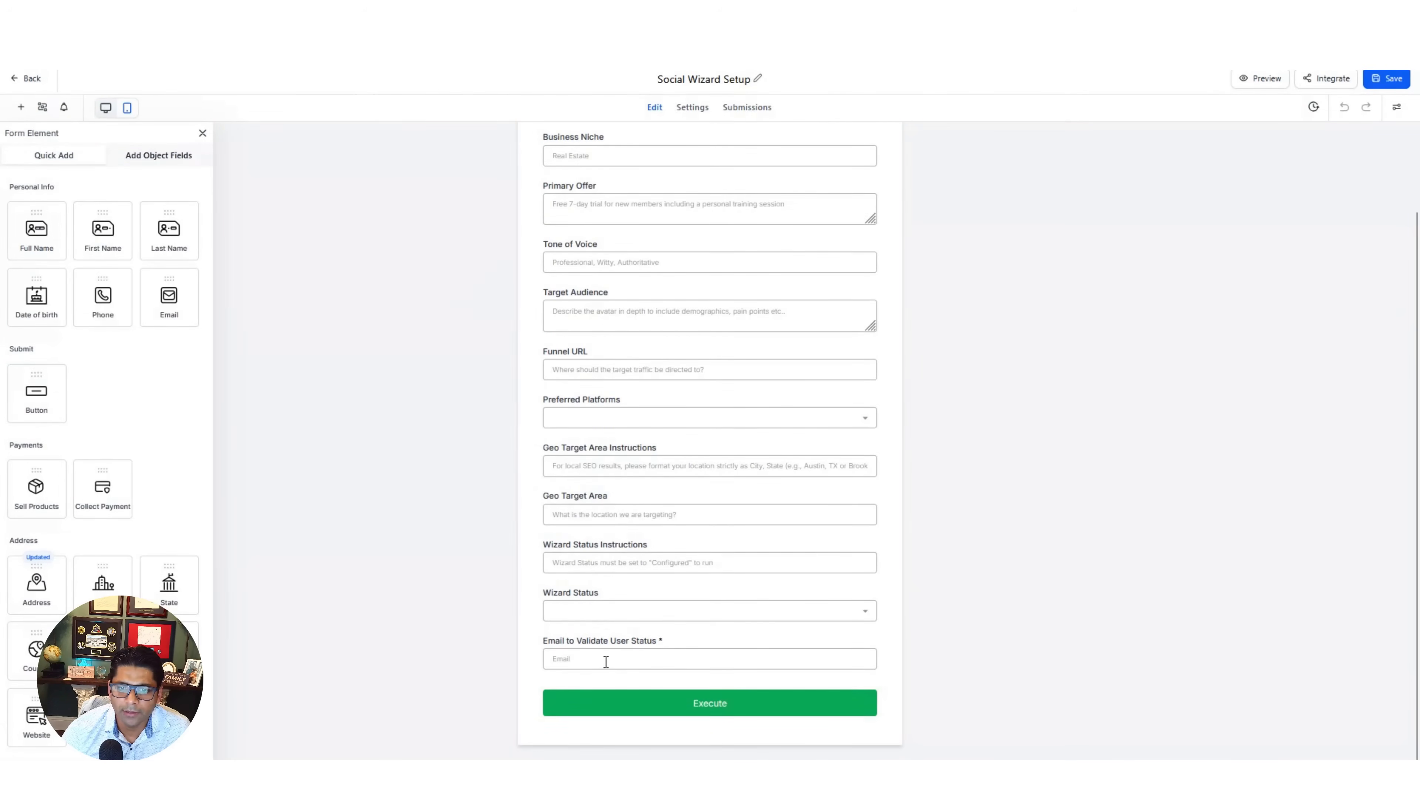
scroll(604, 660, "up", 2)
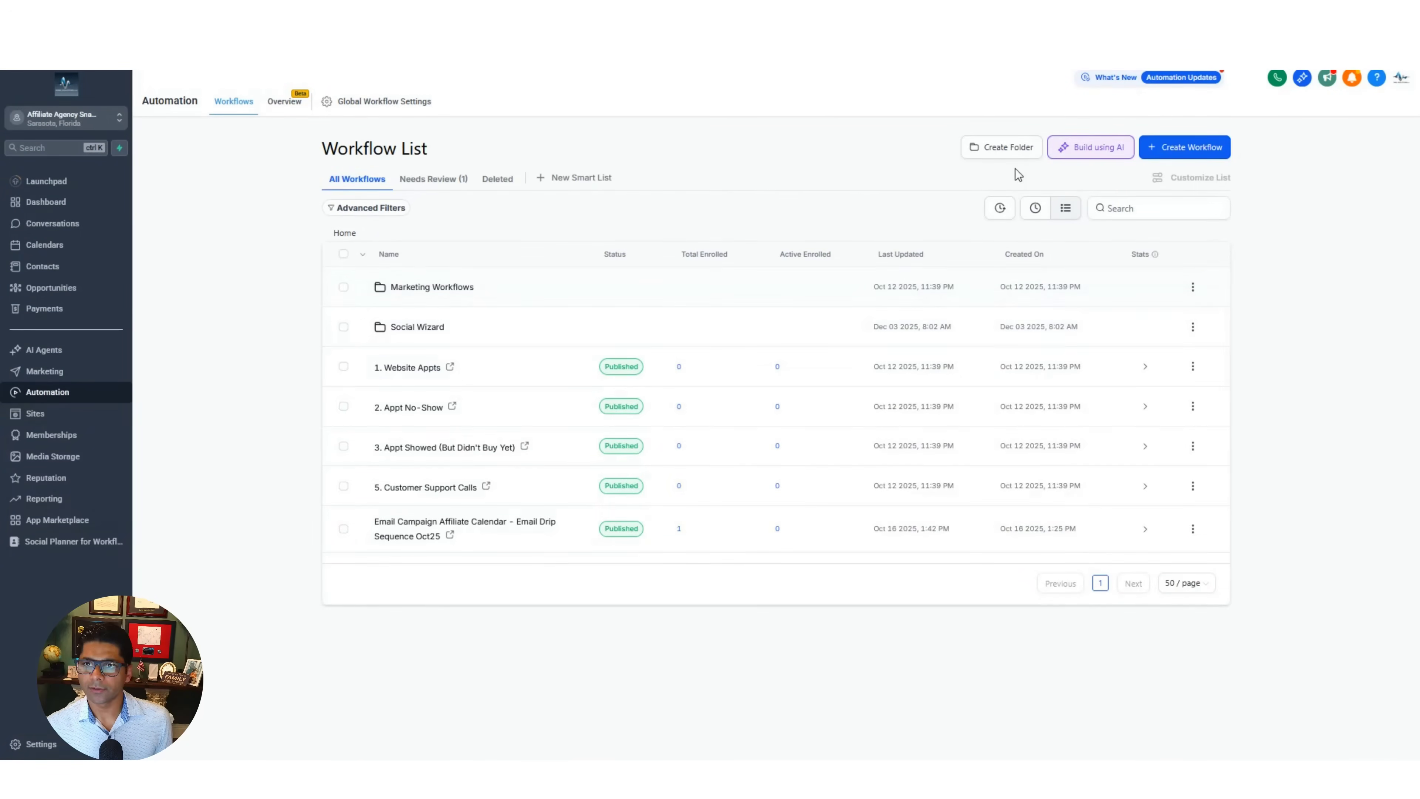
Start a new workflow folder, then cancel it without saving
left_click(1010, 149)
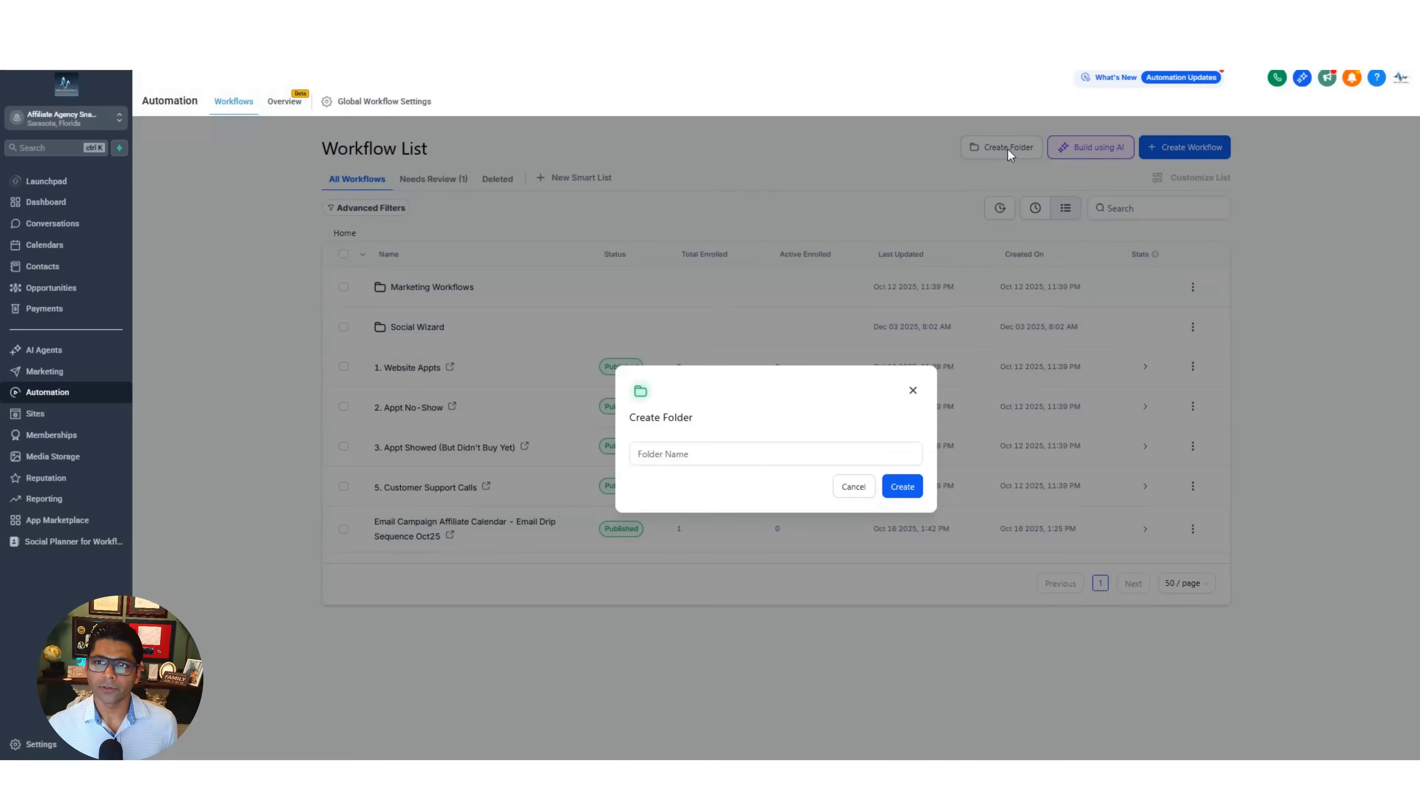
left_click(689, 462)
left_click(839, 486)
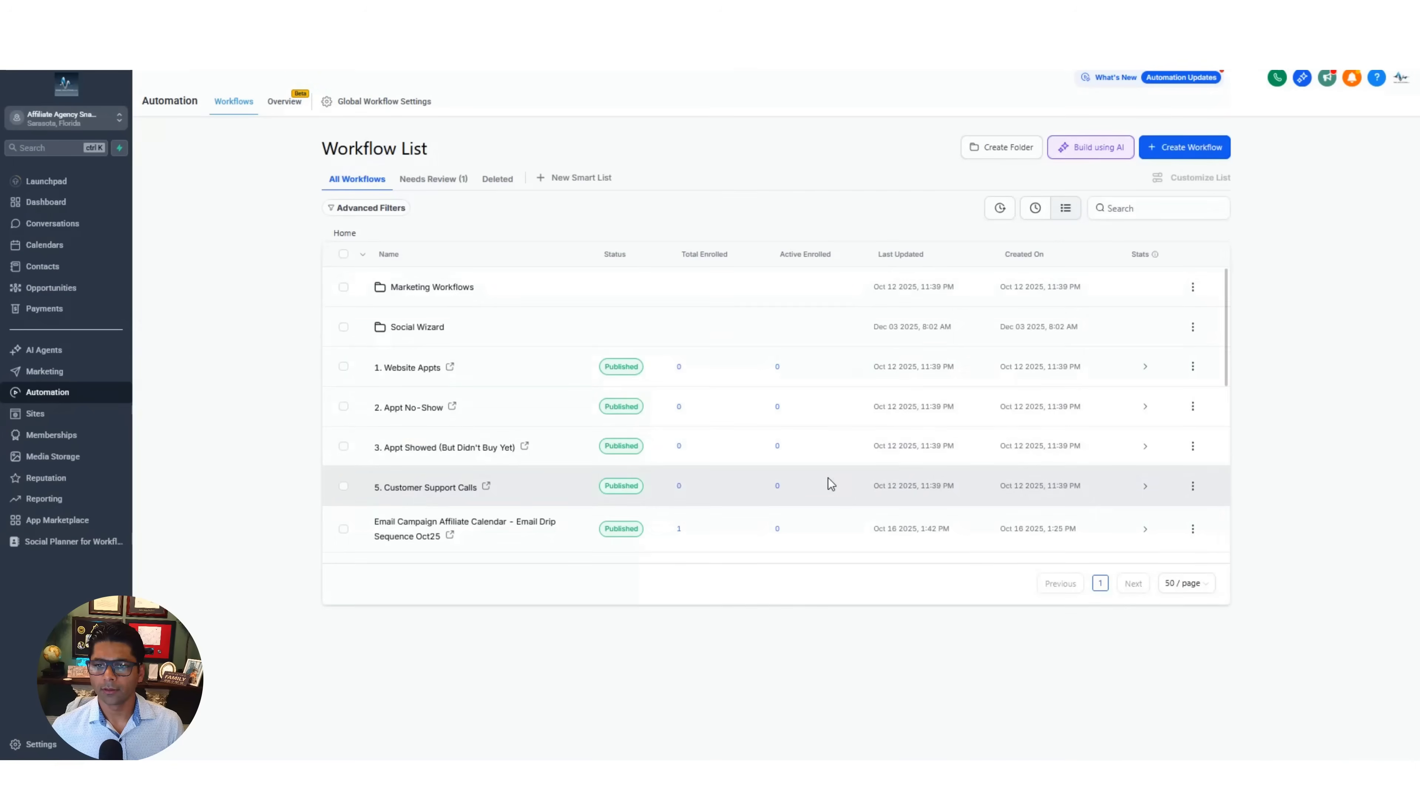
In the Social Wizard folder's workflow, view the Add Trigger/Action options and the Standard/Advanced builder choice
left_click(414, 329)
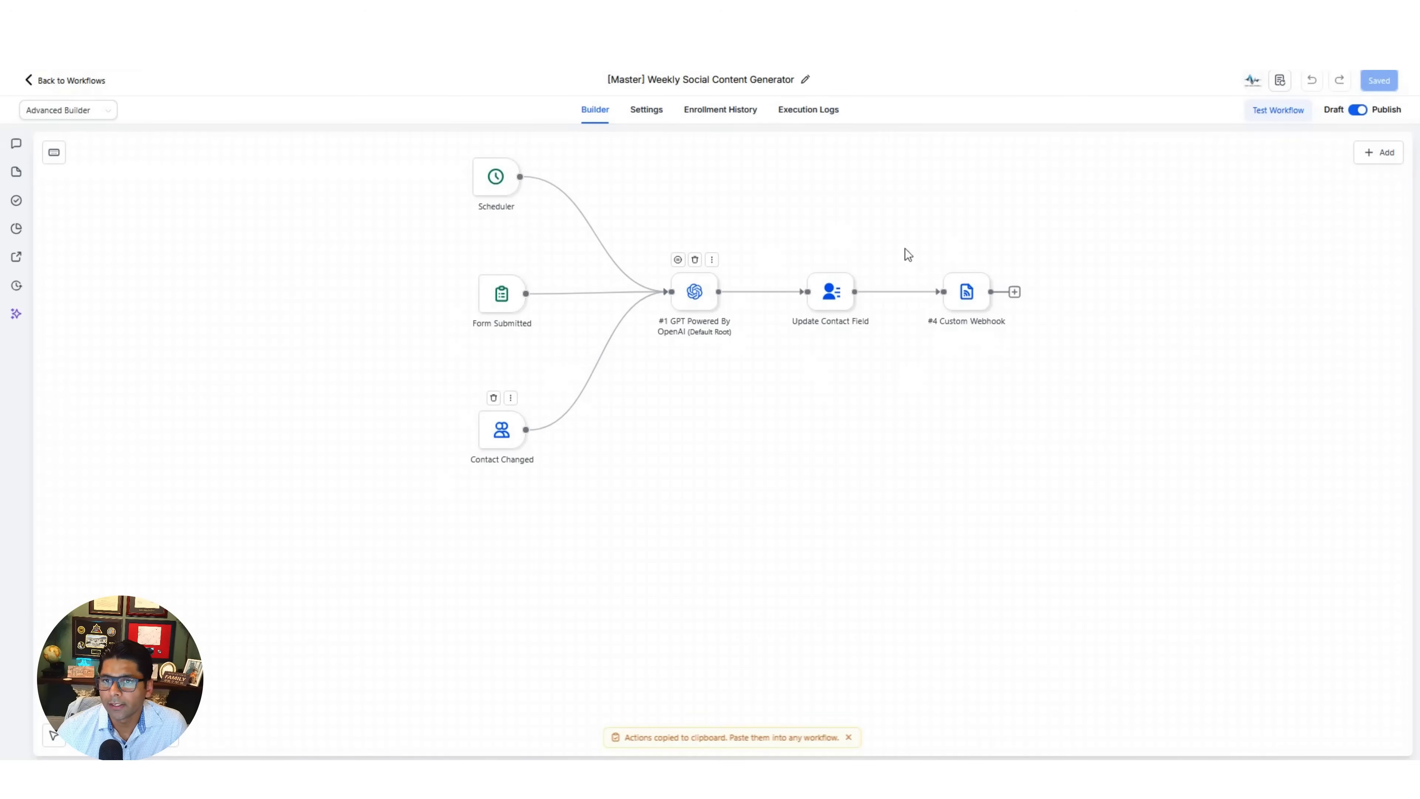
left_click(1384, 160)
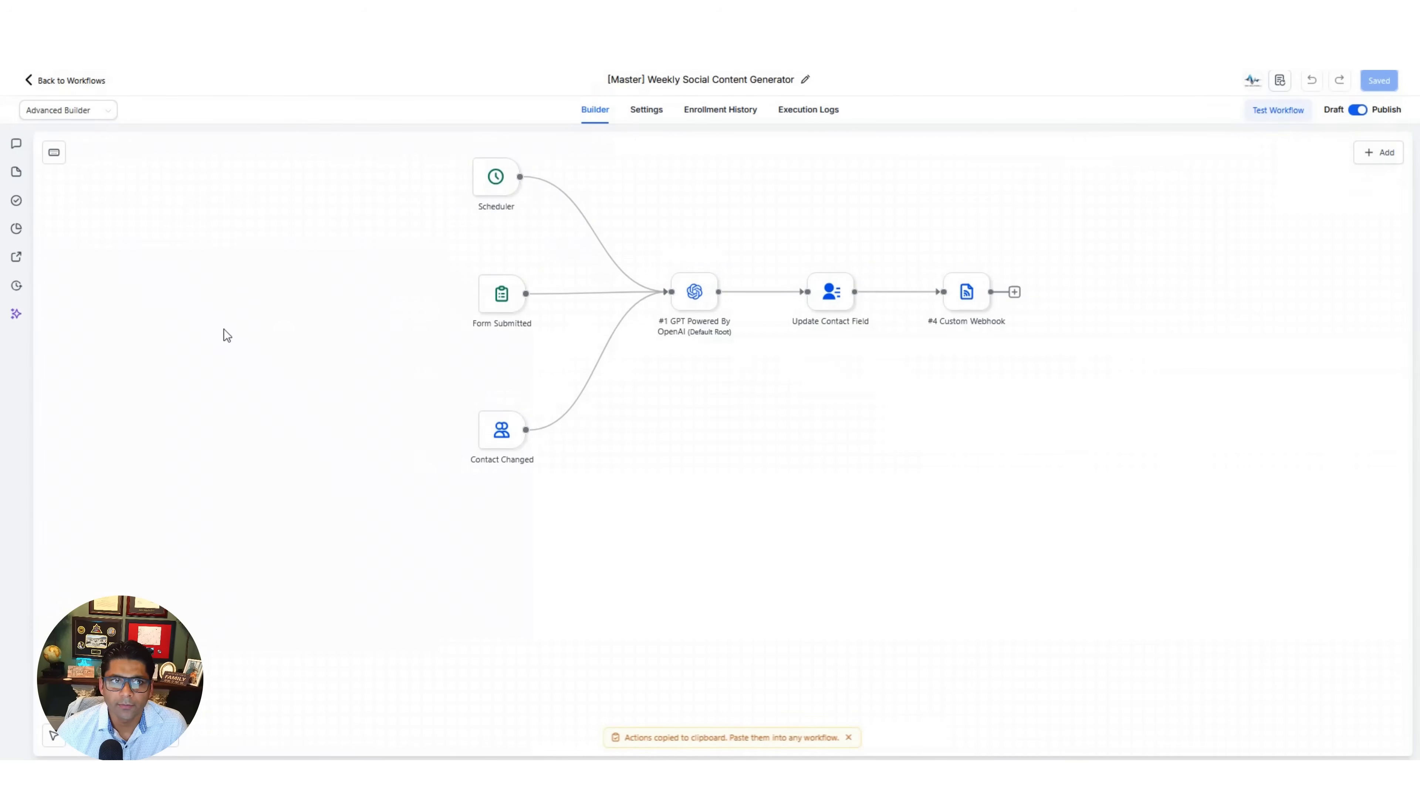
left_click(110, 113)
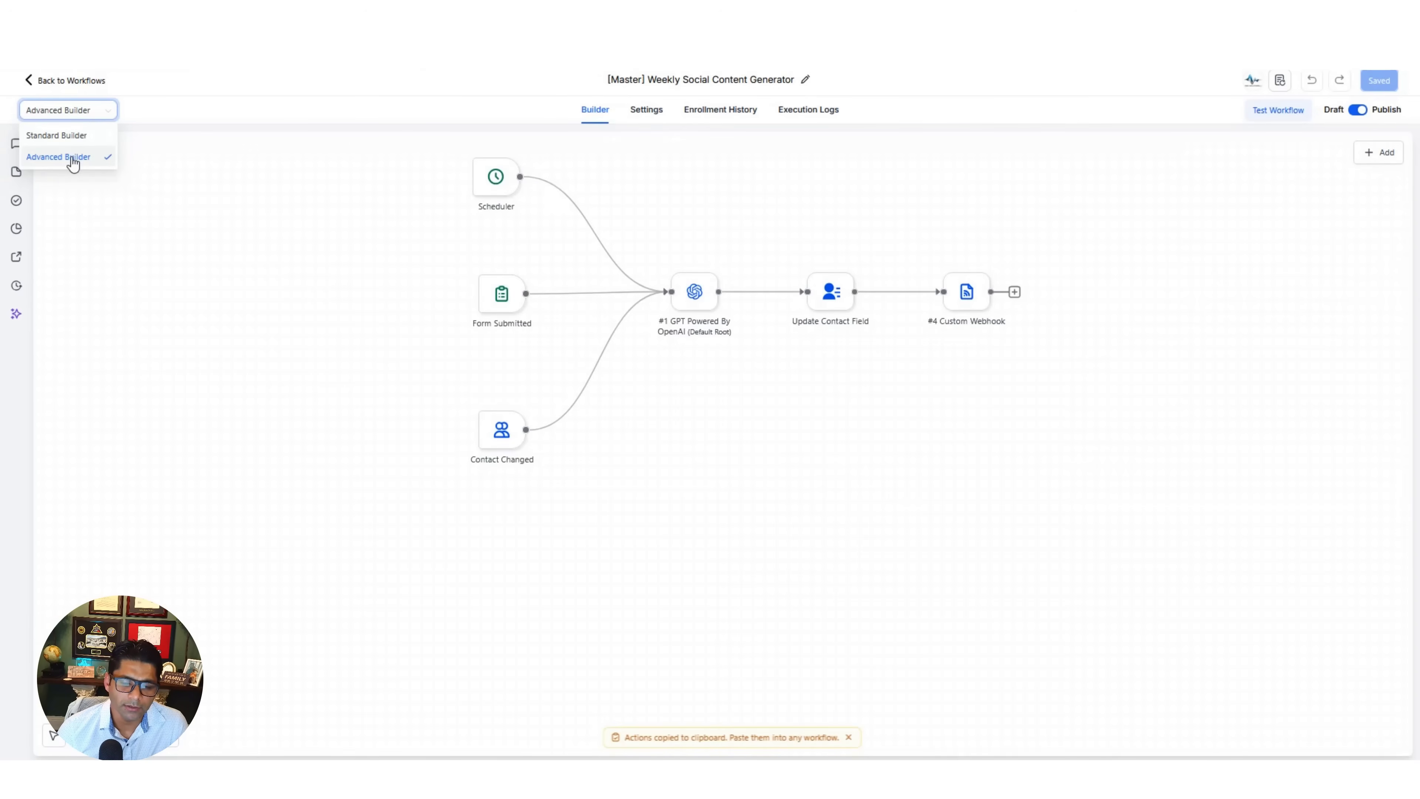
Find the Advanced Builder beta by searching 'advance' in Labs' sub-account features
left_click(207, 302)
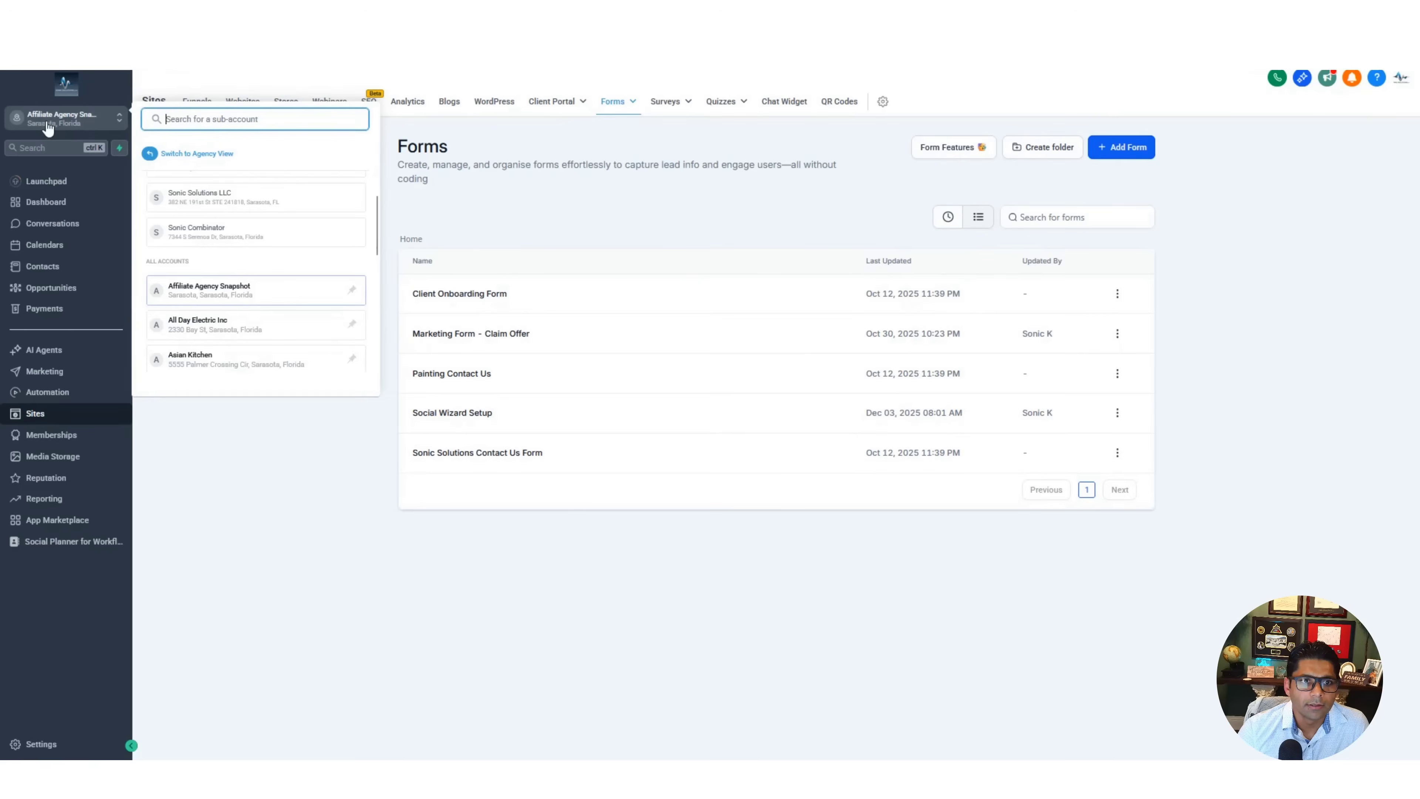
key("Escape")
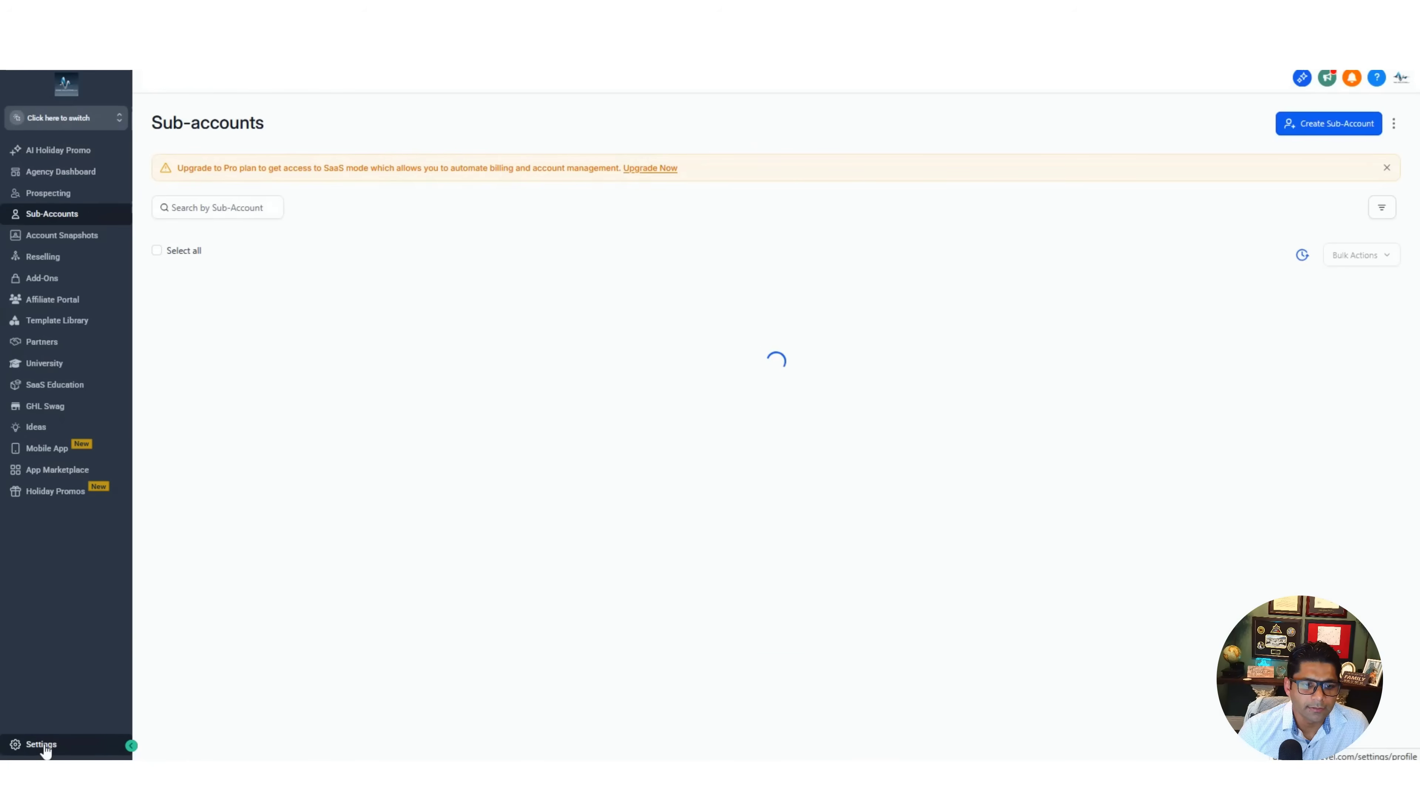
left_click(45, 749)
left_click(20, 608)
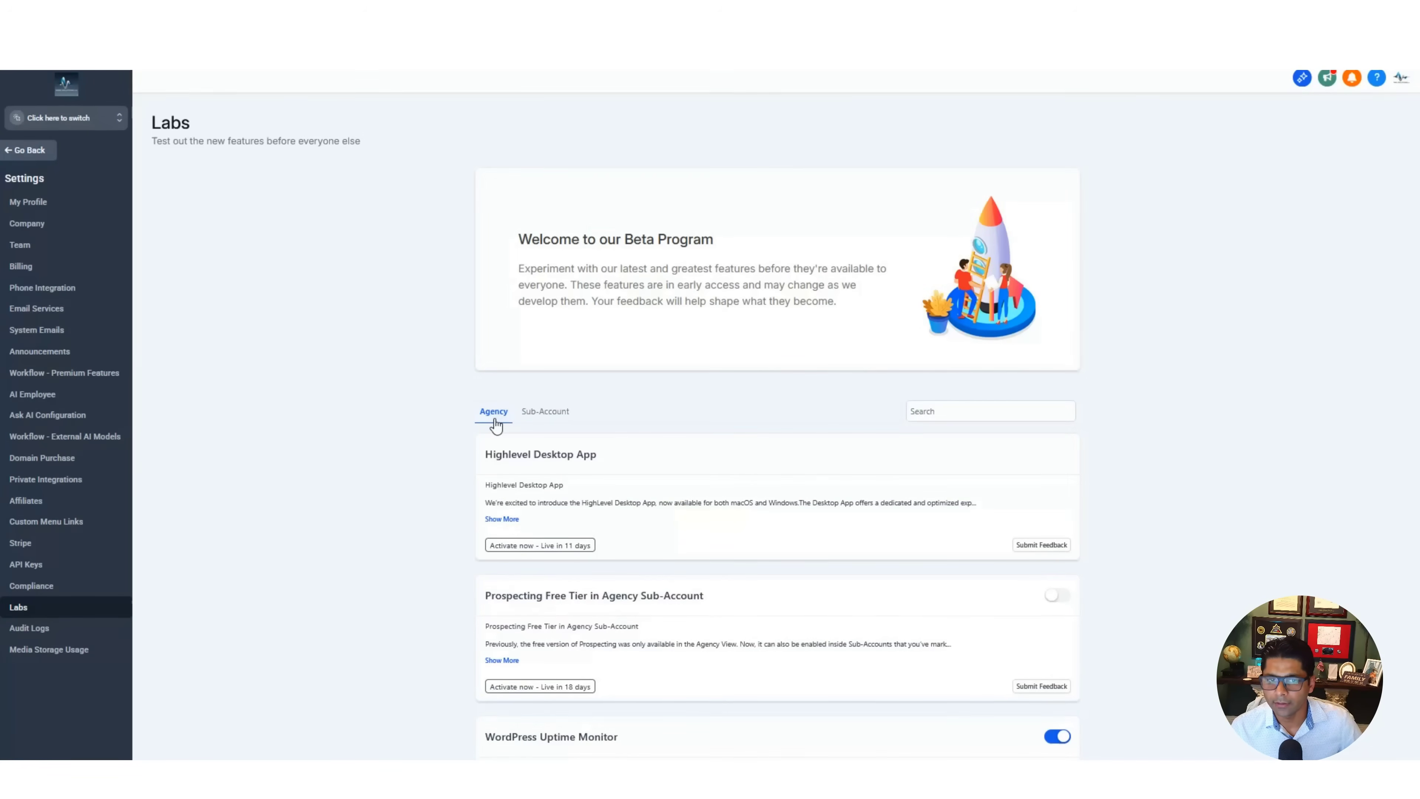
left_click(540, 418)
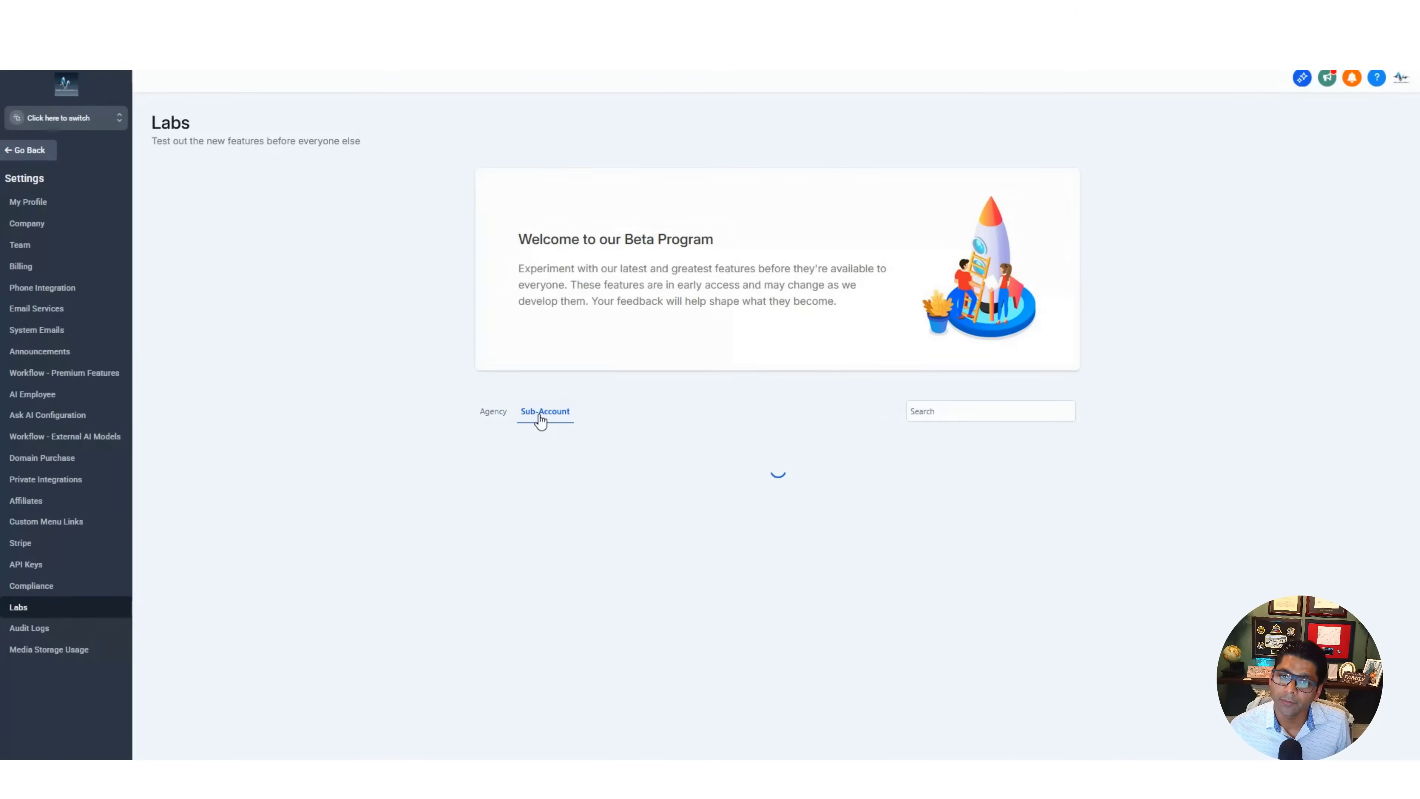
left_click(1024, 413)
type("advance")
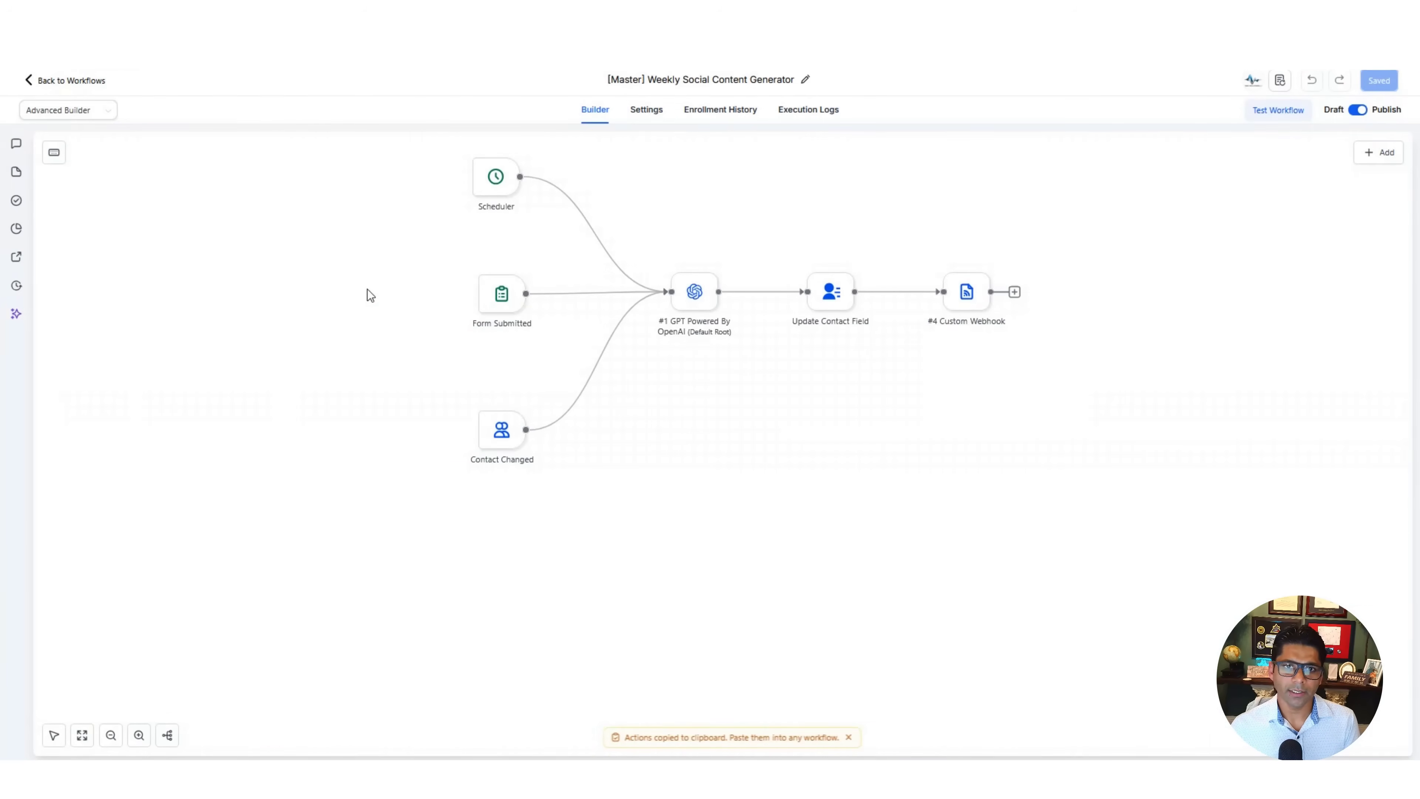
Change the workflow's builder mode
left_click(90, 114)
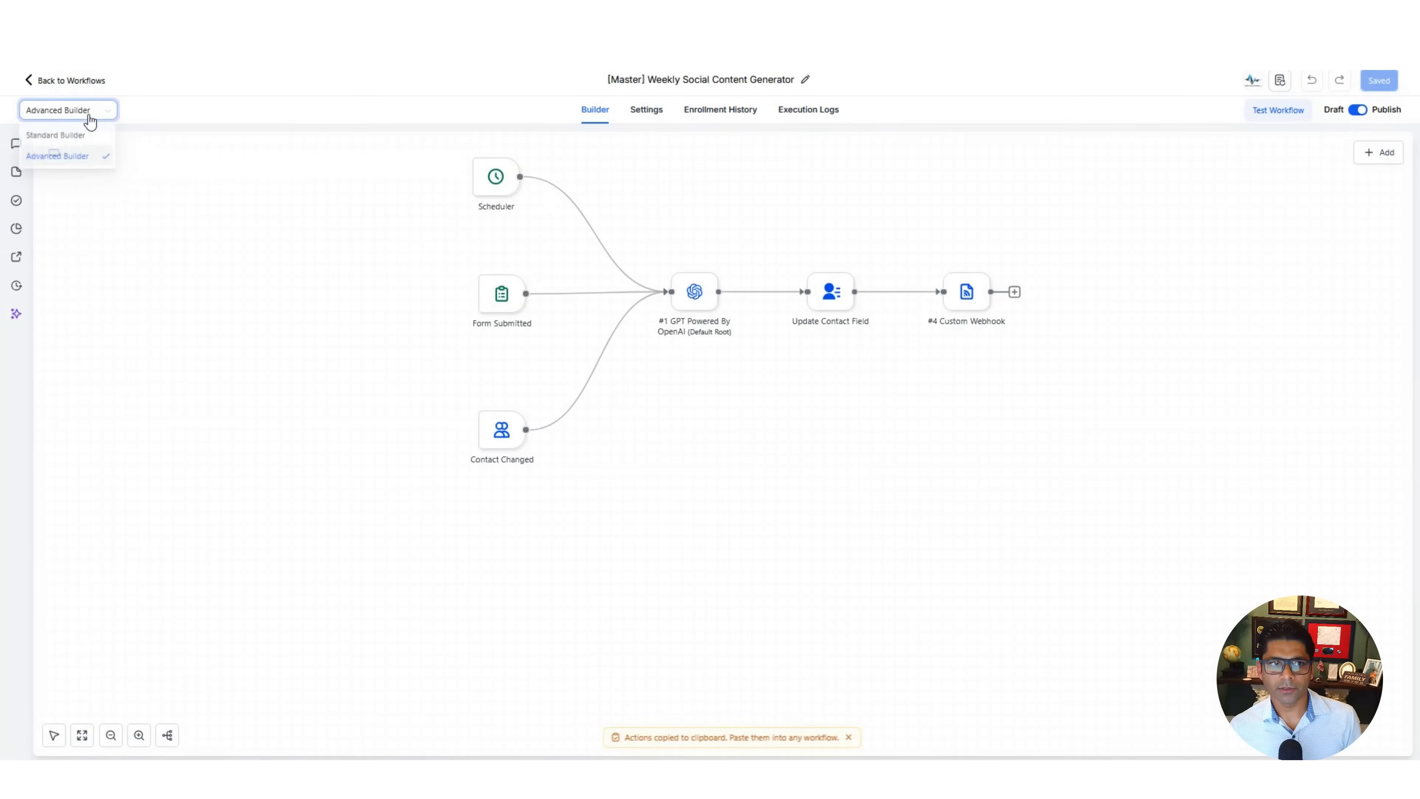
left_click(311, 300)
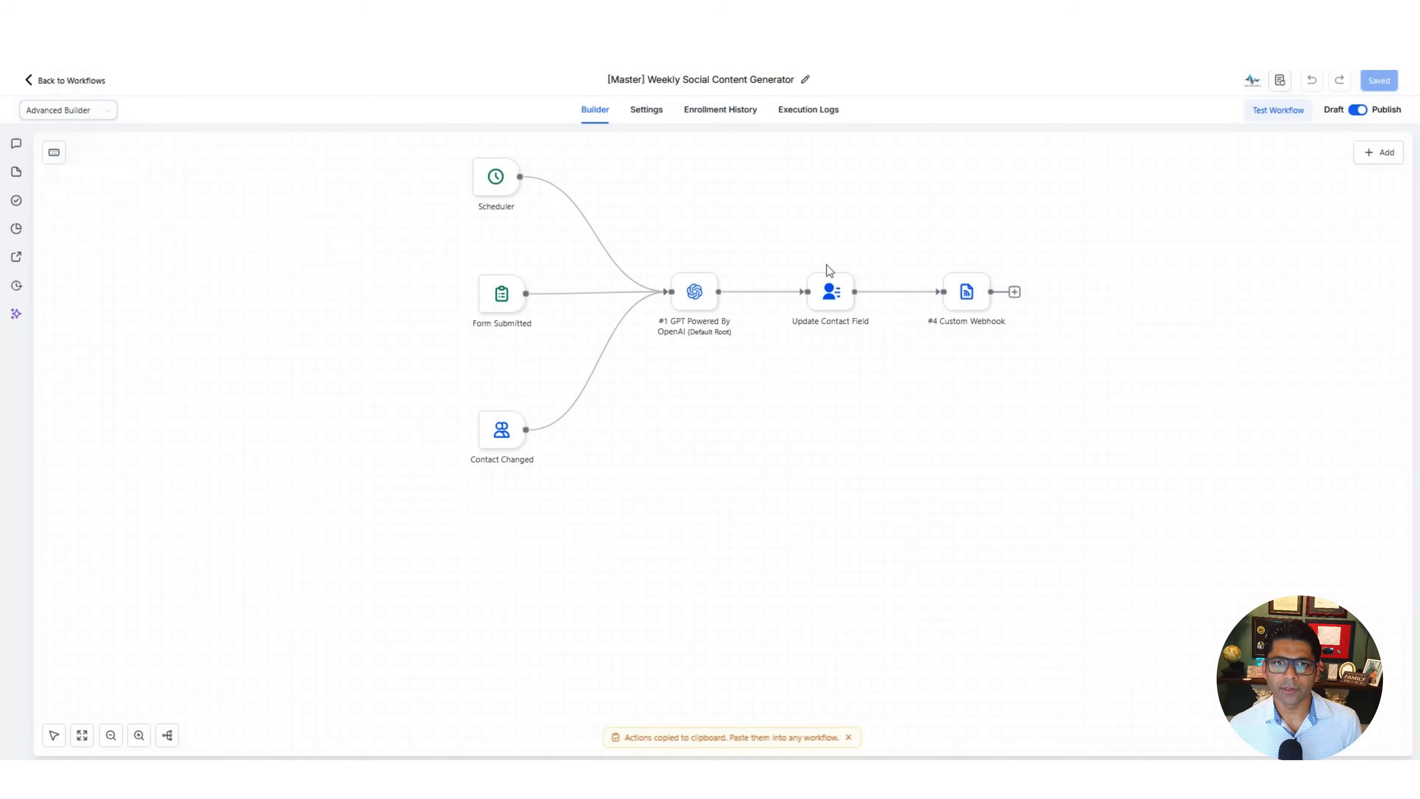
left_click(89, 112)
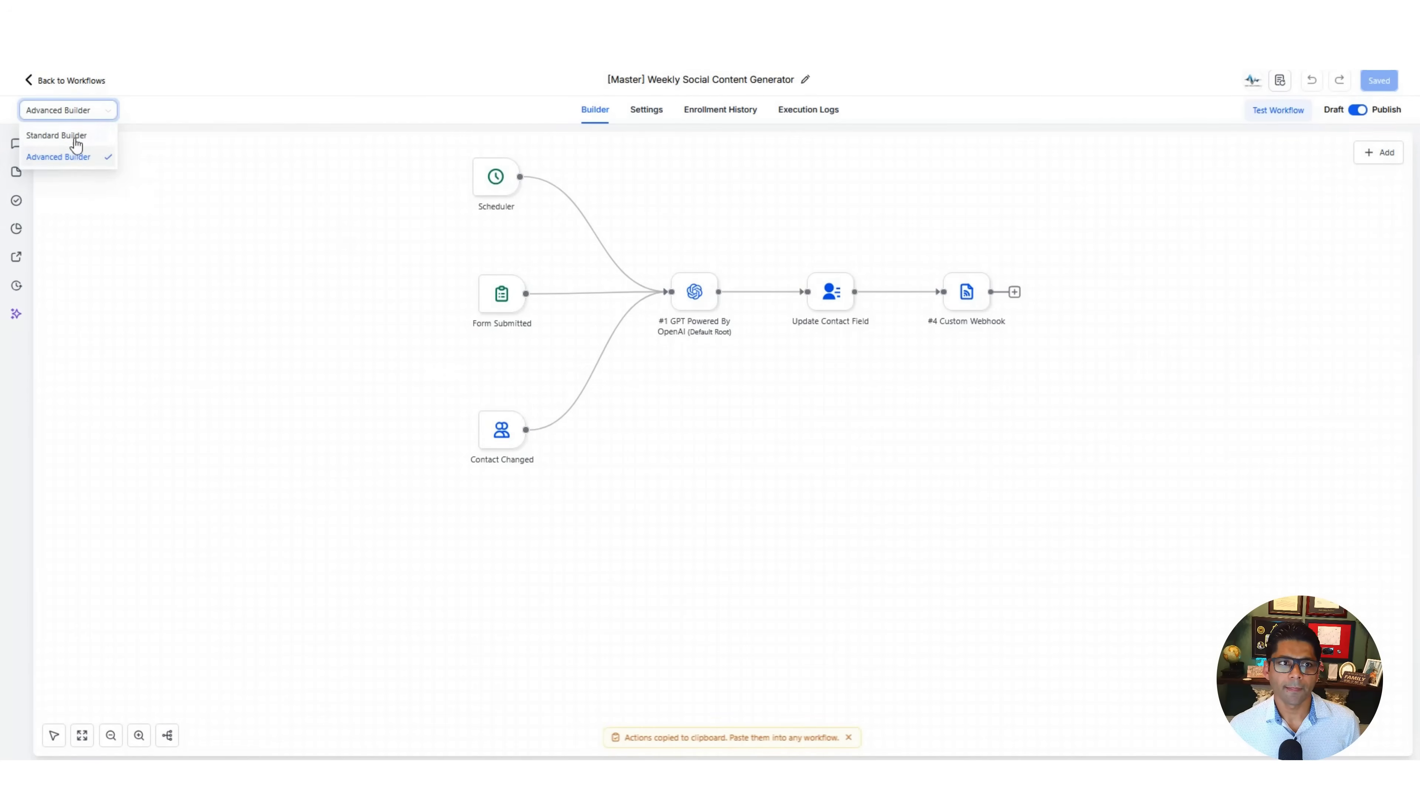
left_click(73, 143)
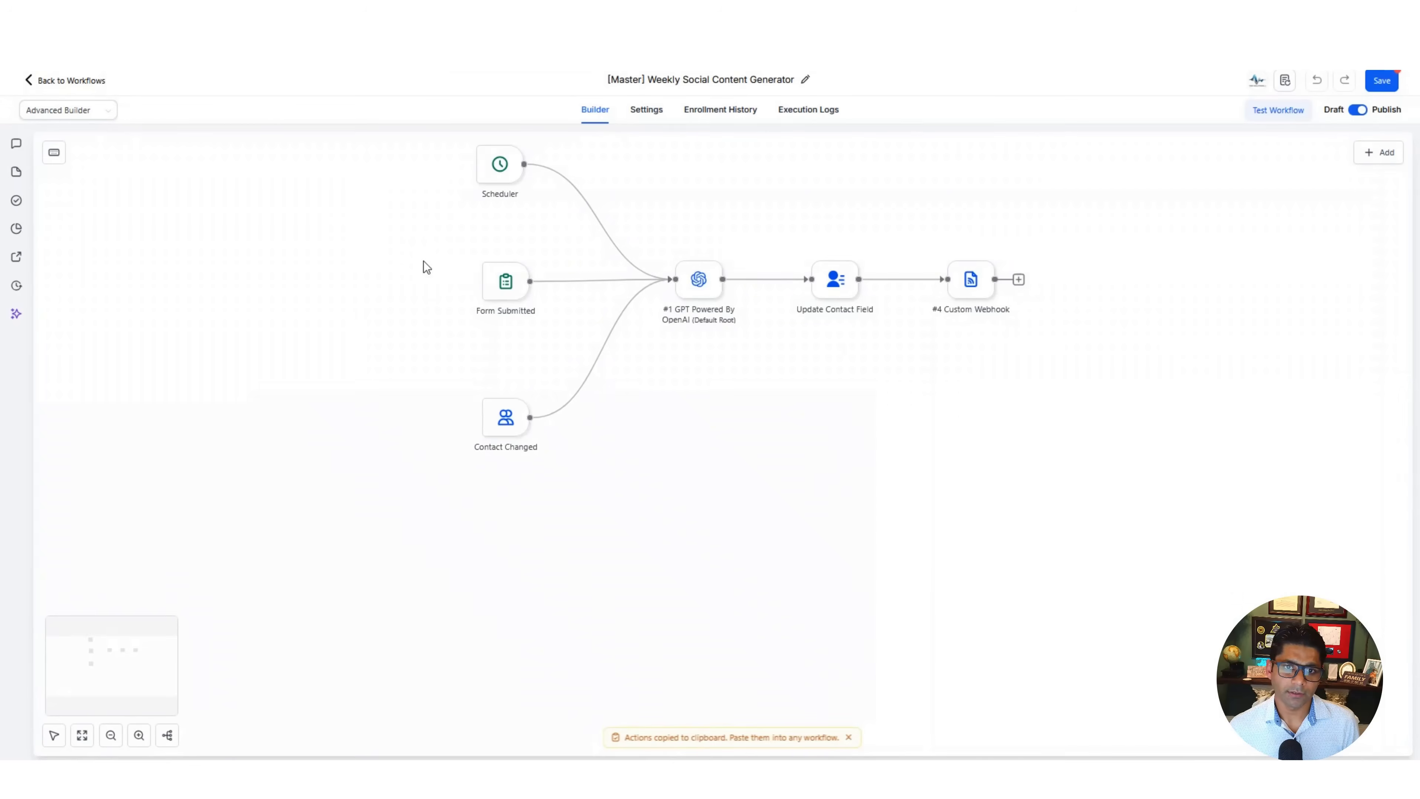
Add a Scheduler trigger with an Hourly interval, every 1
left_click(1384, 155)
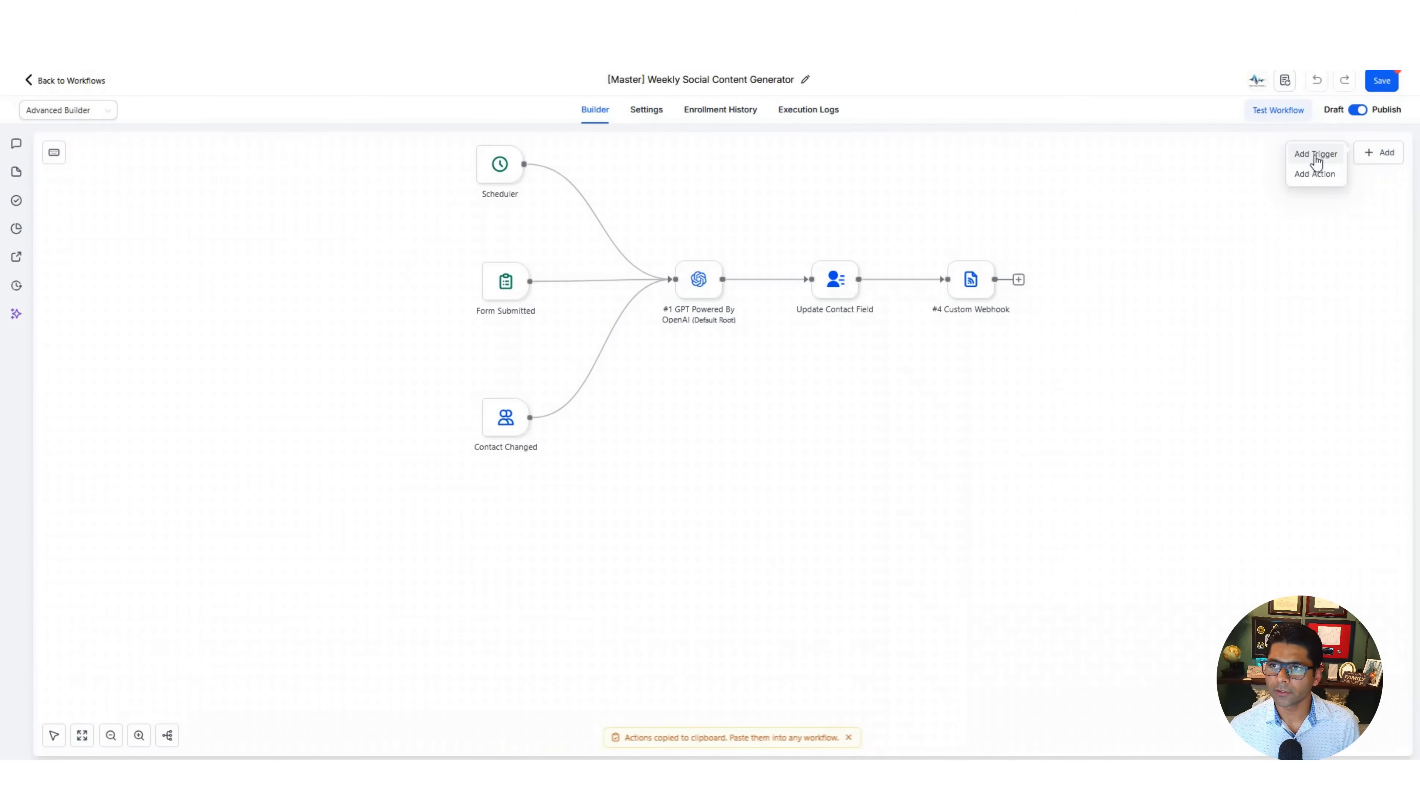
left_click(1317, 157)
type("sched")
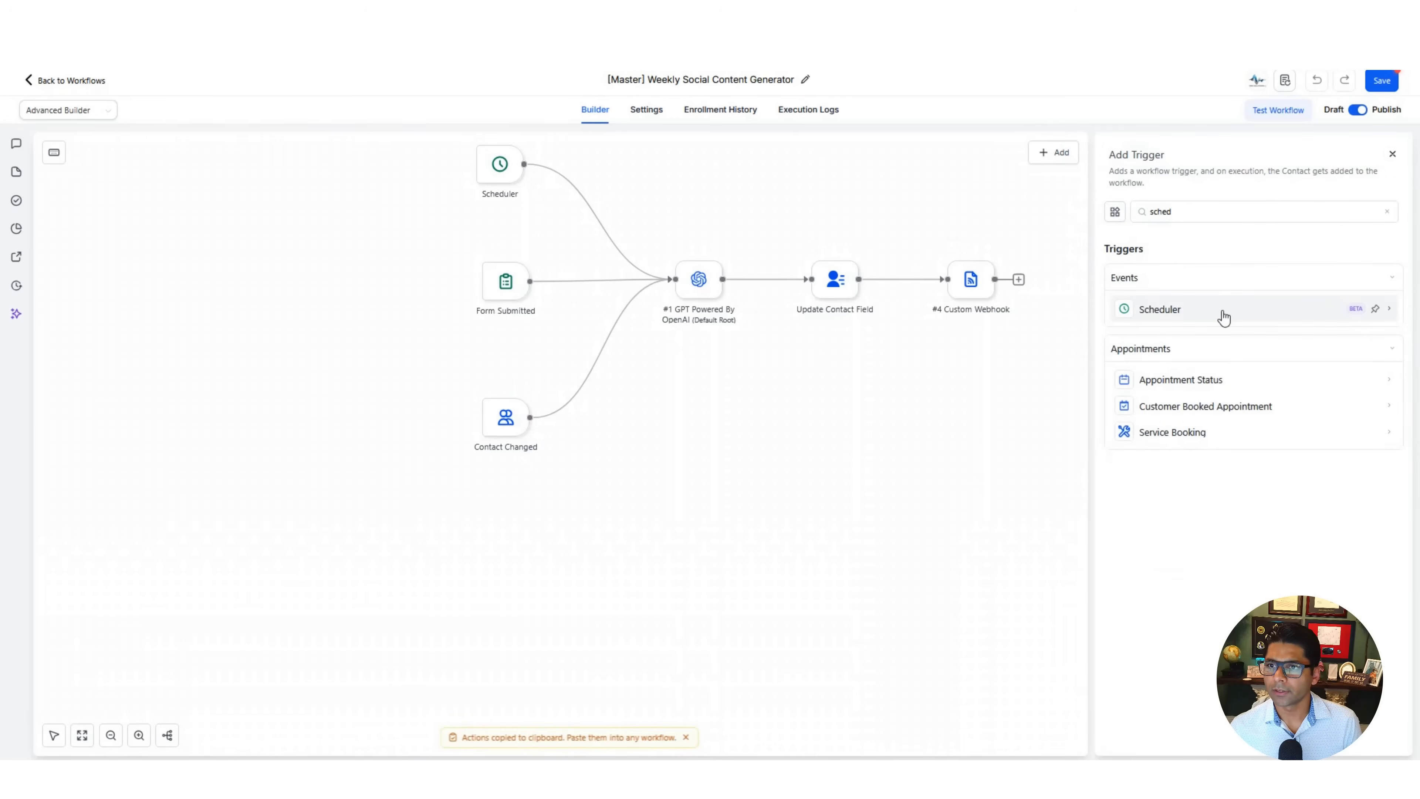
left_click(1223, 311)
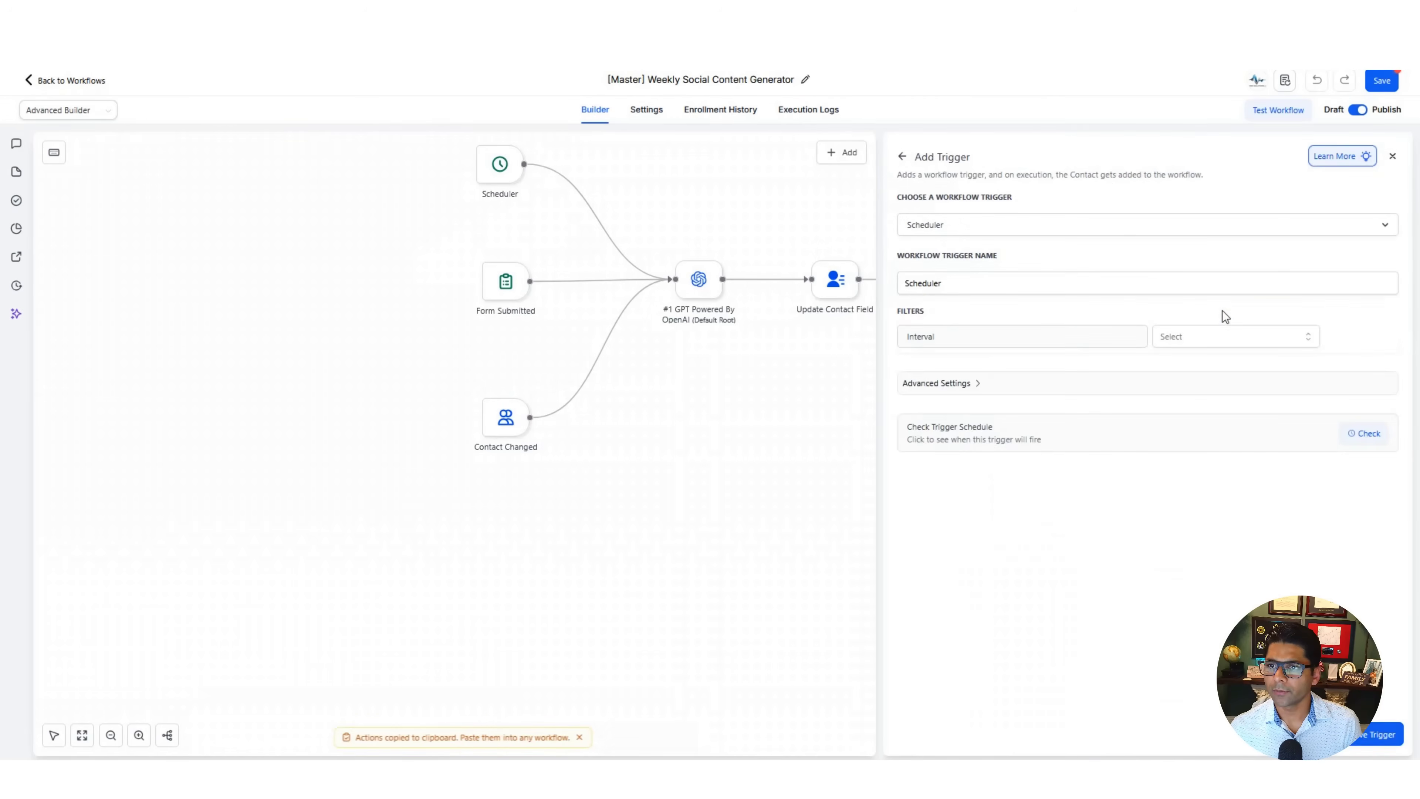
left_click(1215, 340)
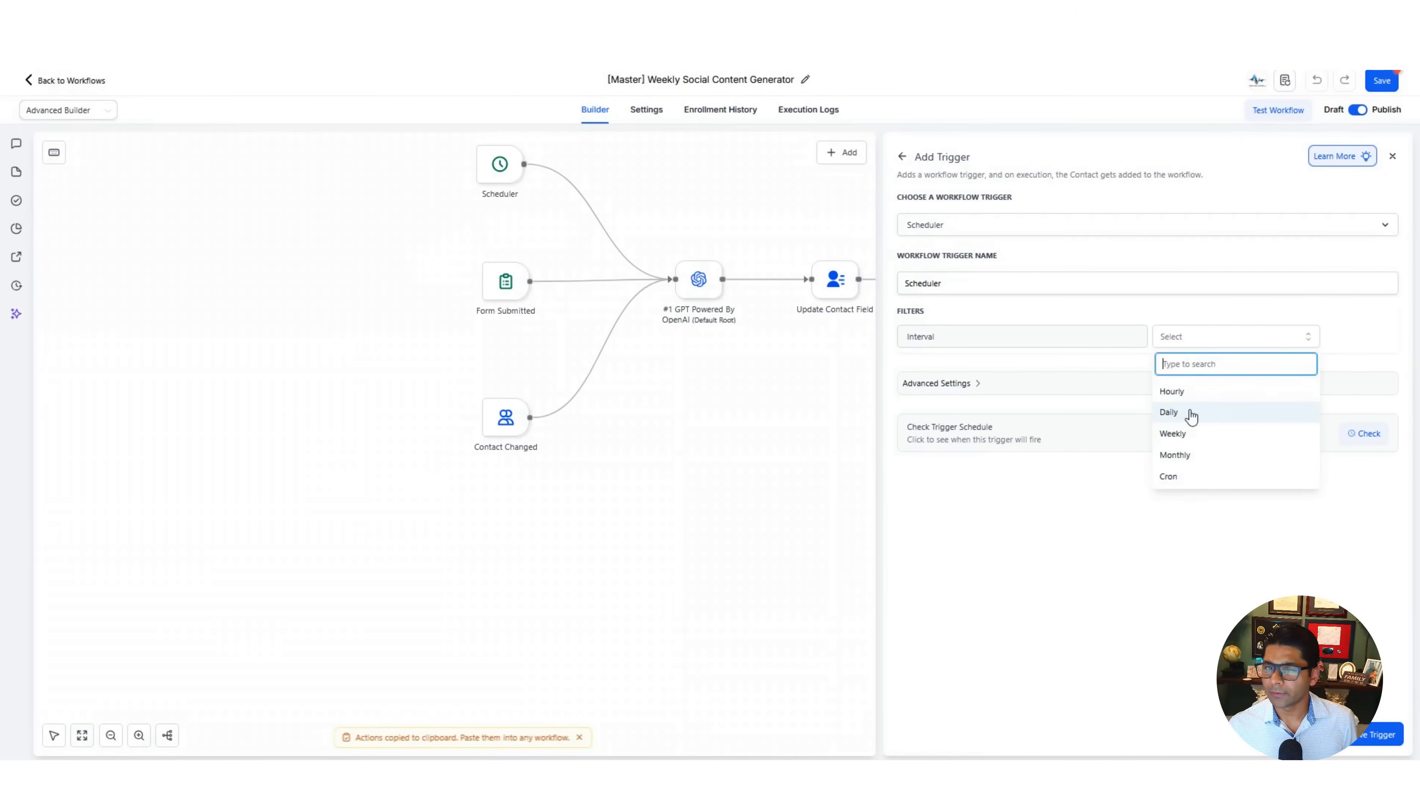
left_click(1192, 391)
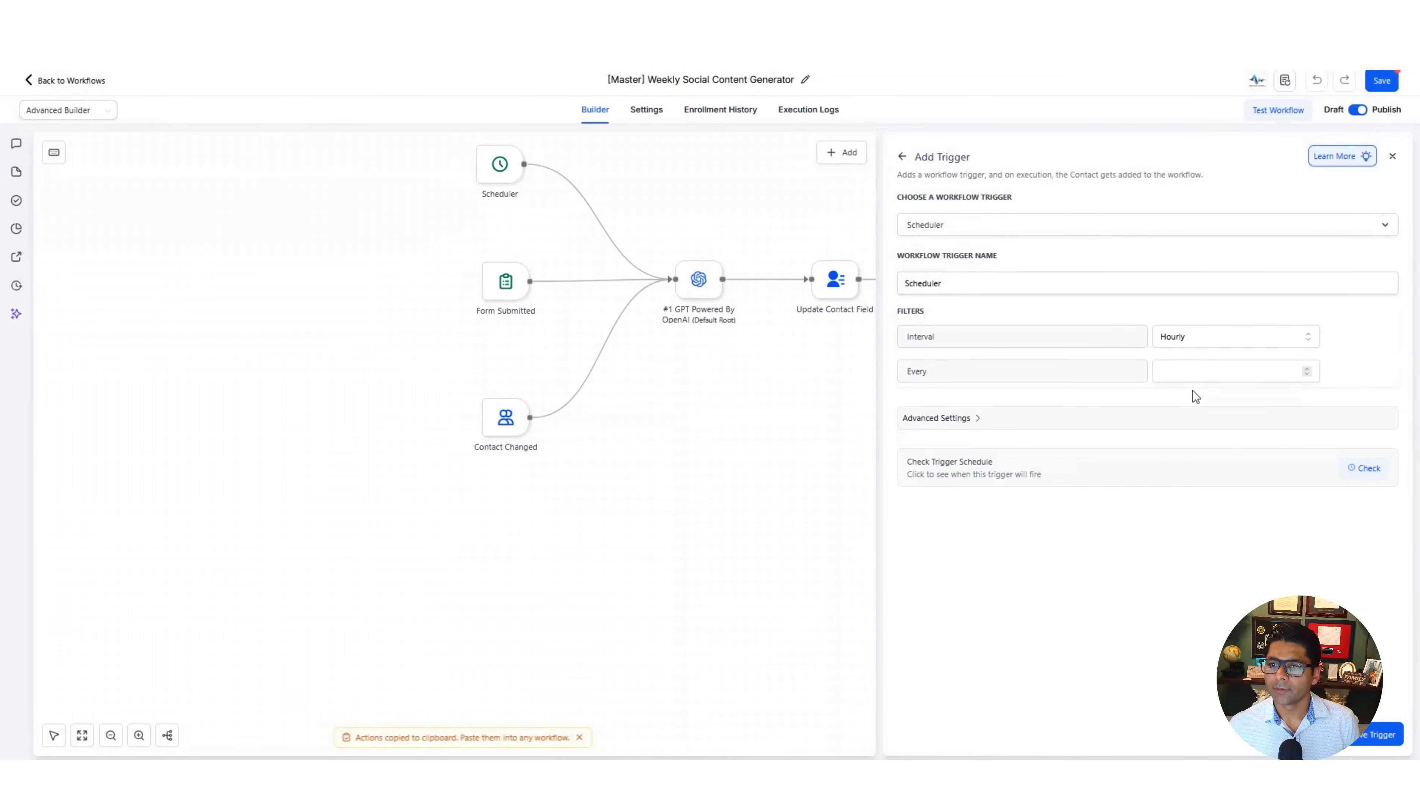
left_click(1185, 375)
type("1")
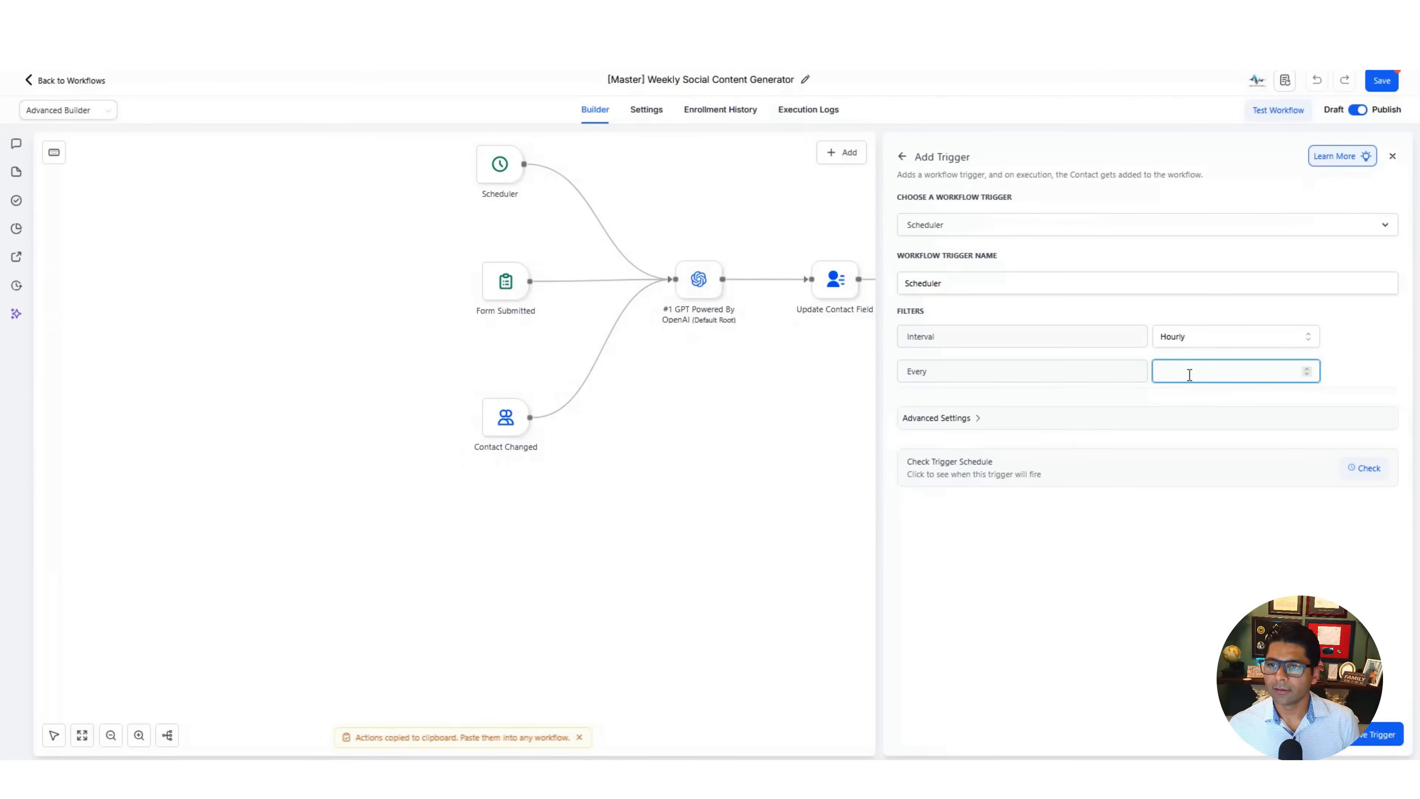
left_click(1173, 612)
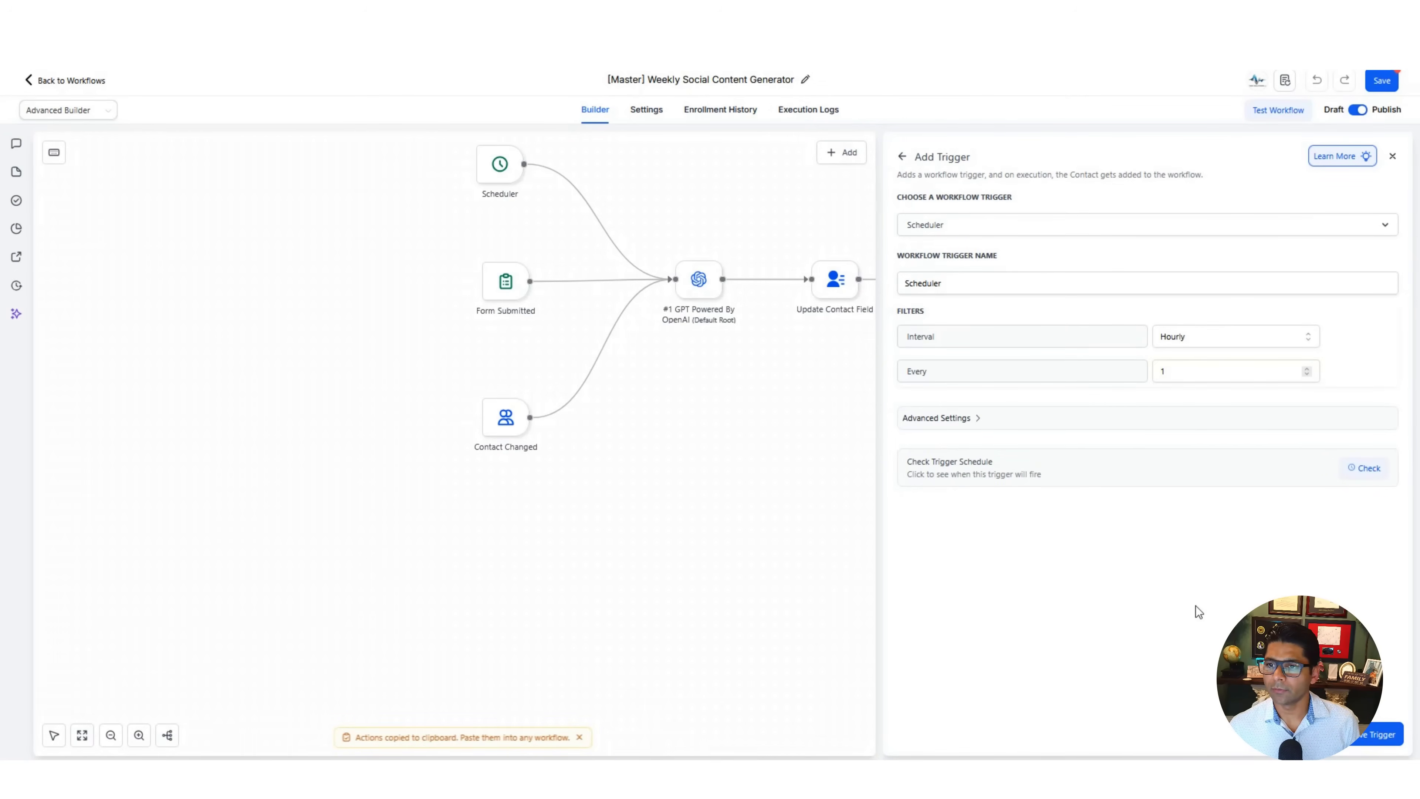
Save the hourly Scheduler trigger and add a Form Submitted trigger
left_click(1368, 744)
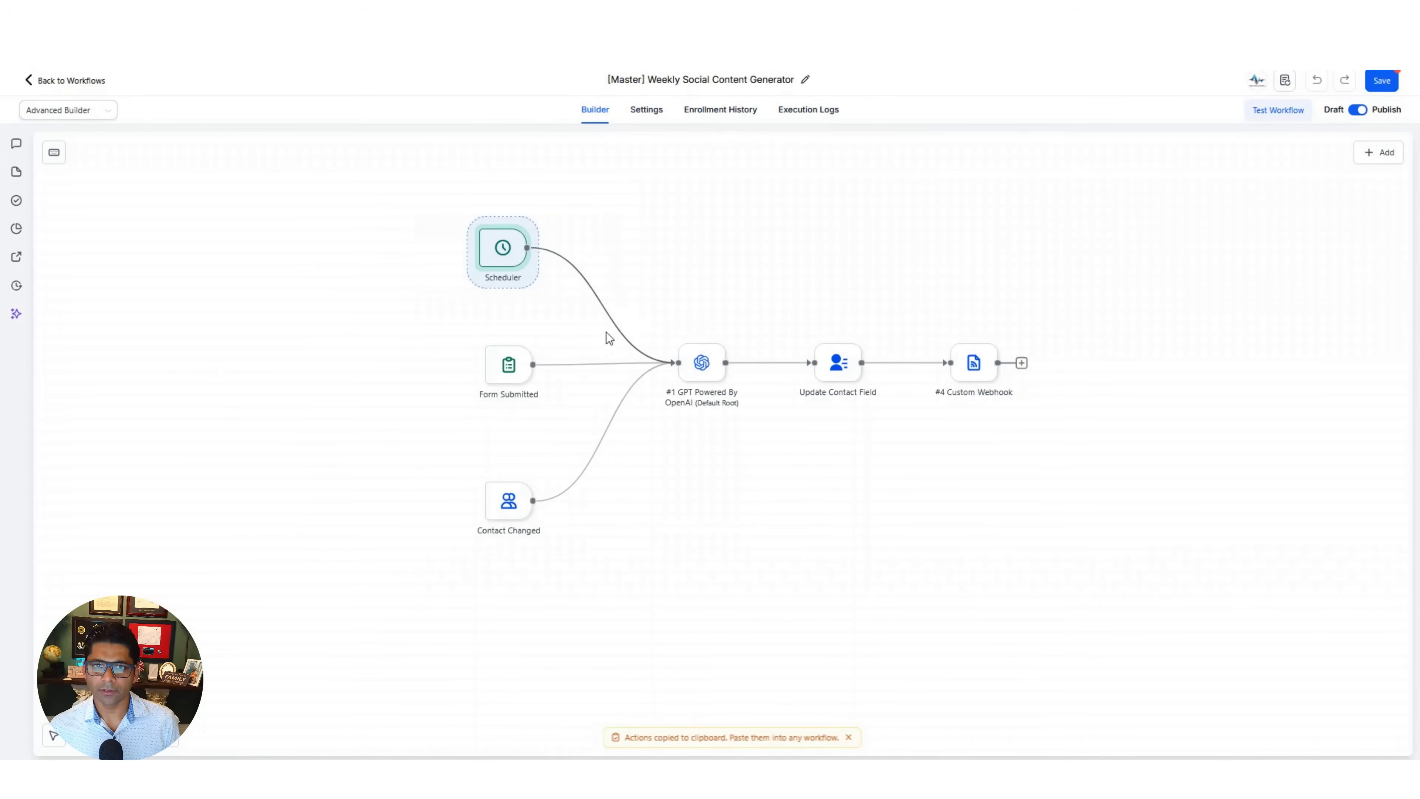
mouse_move(493, 381)
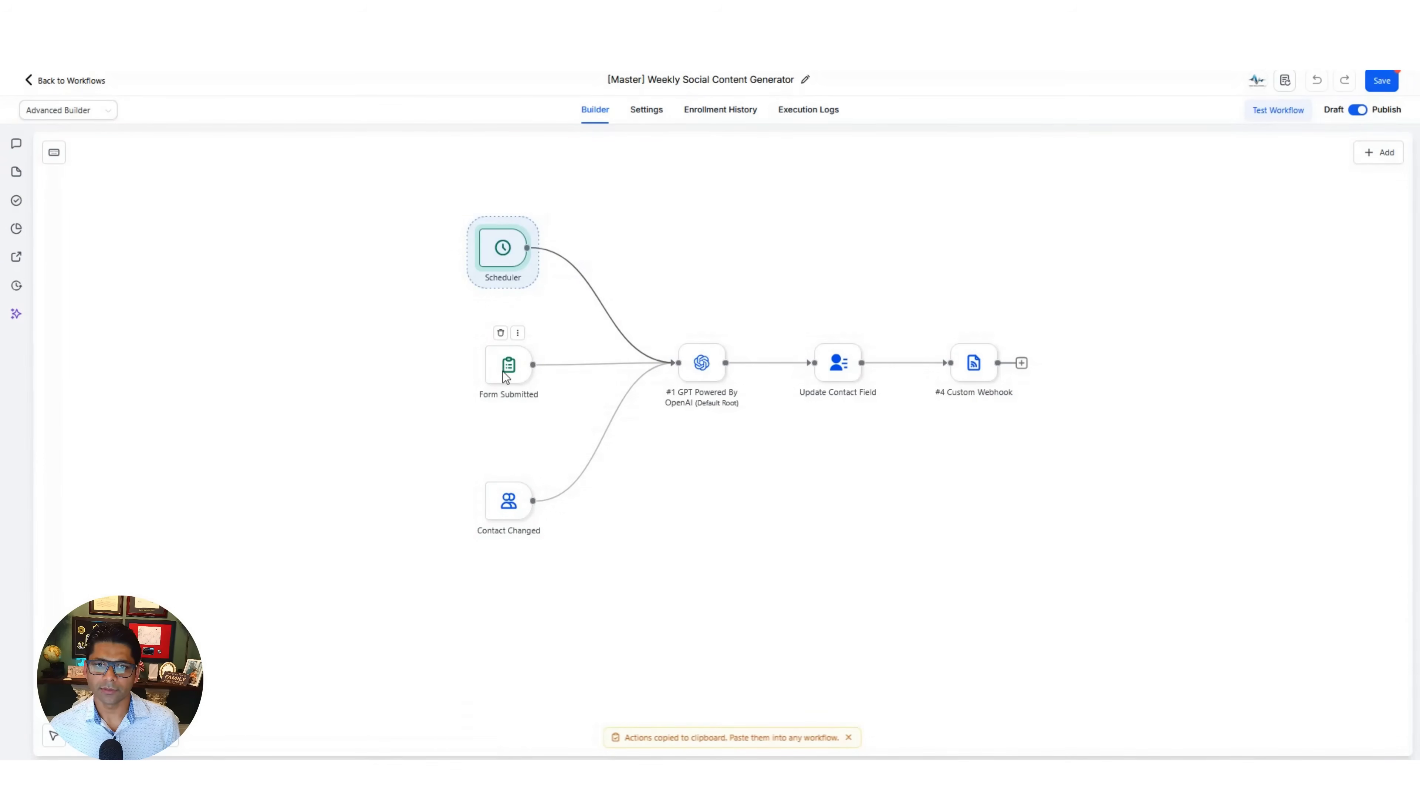
left_click(1377, 157)
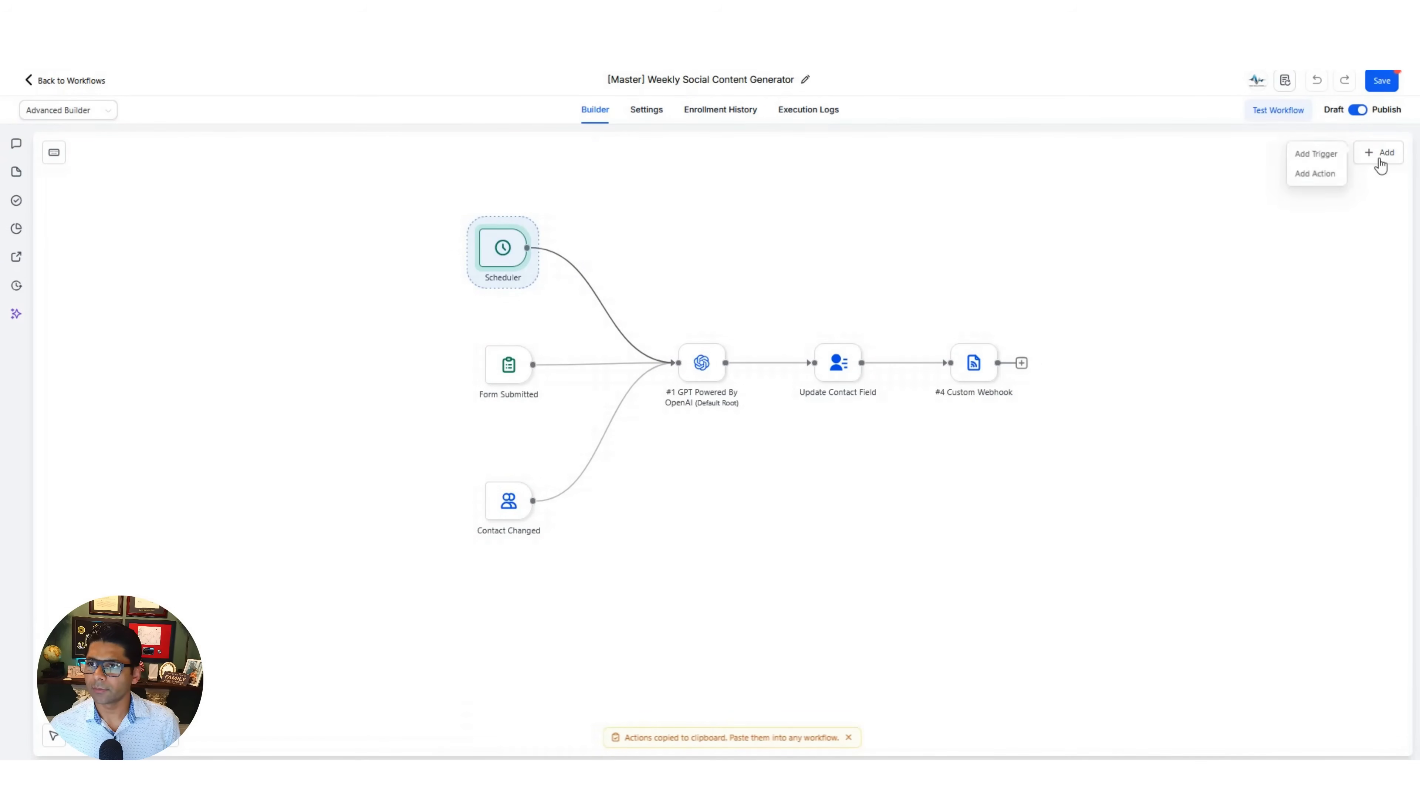
left_click(1306, 155)
type("form s")
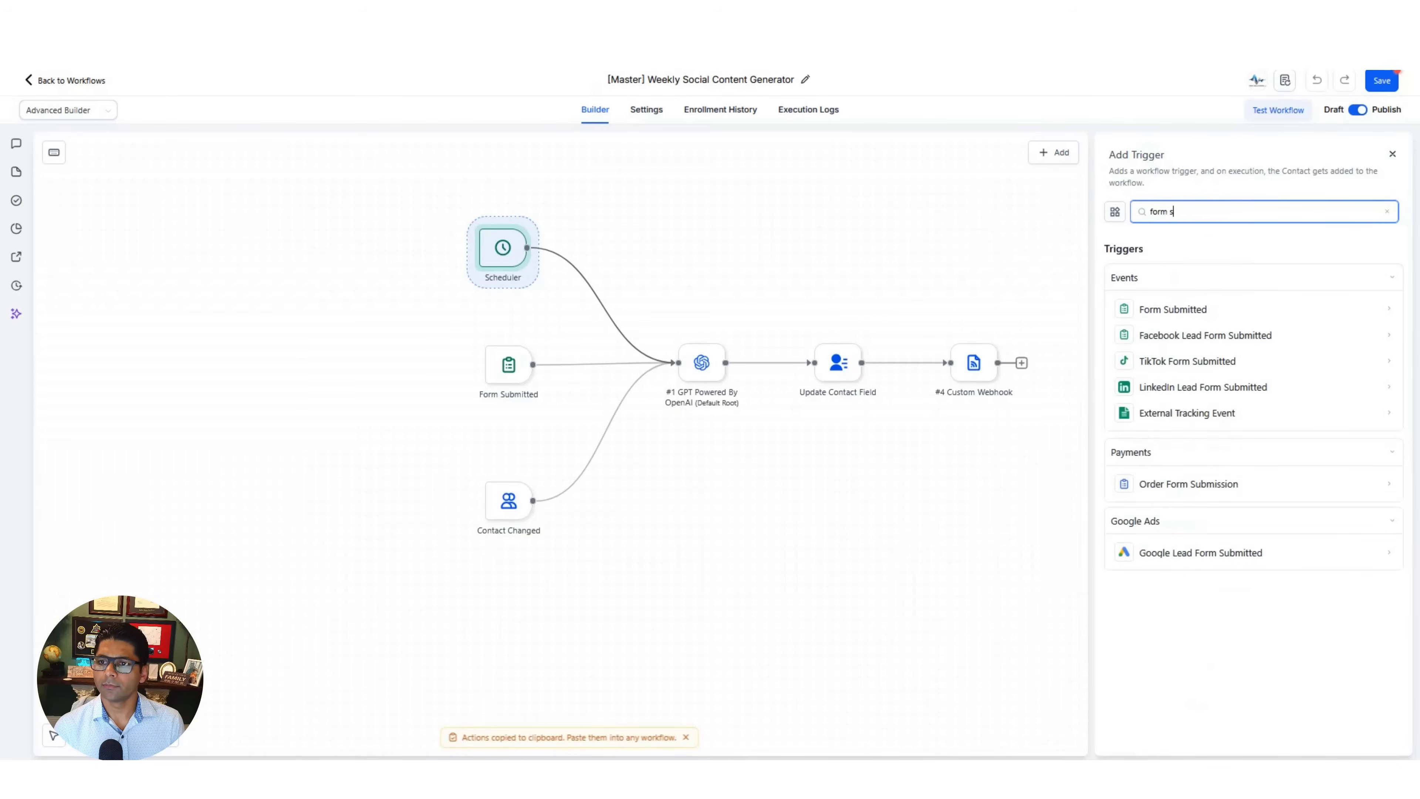
type("ub")
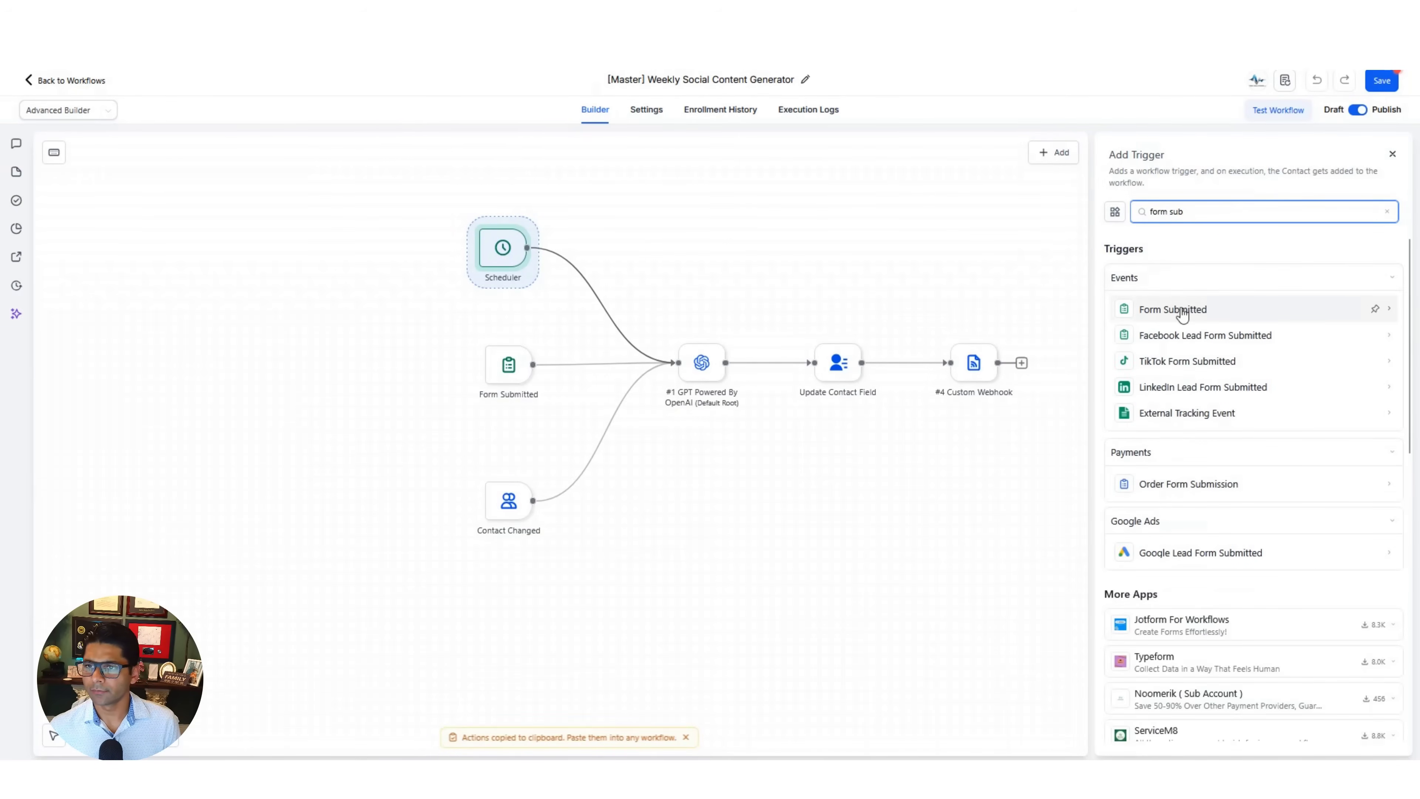
left_click(1181, 315)
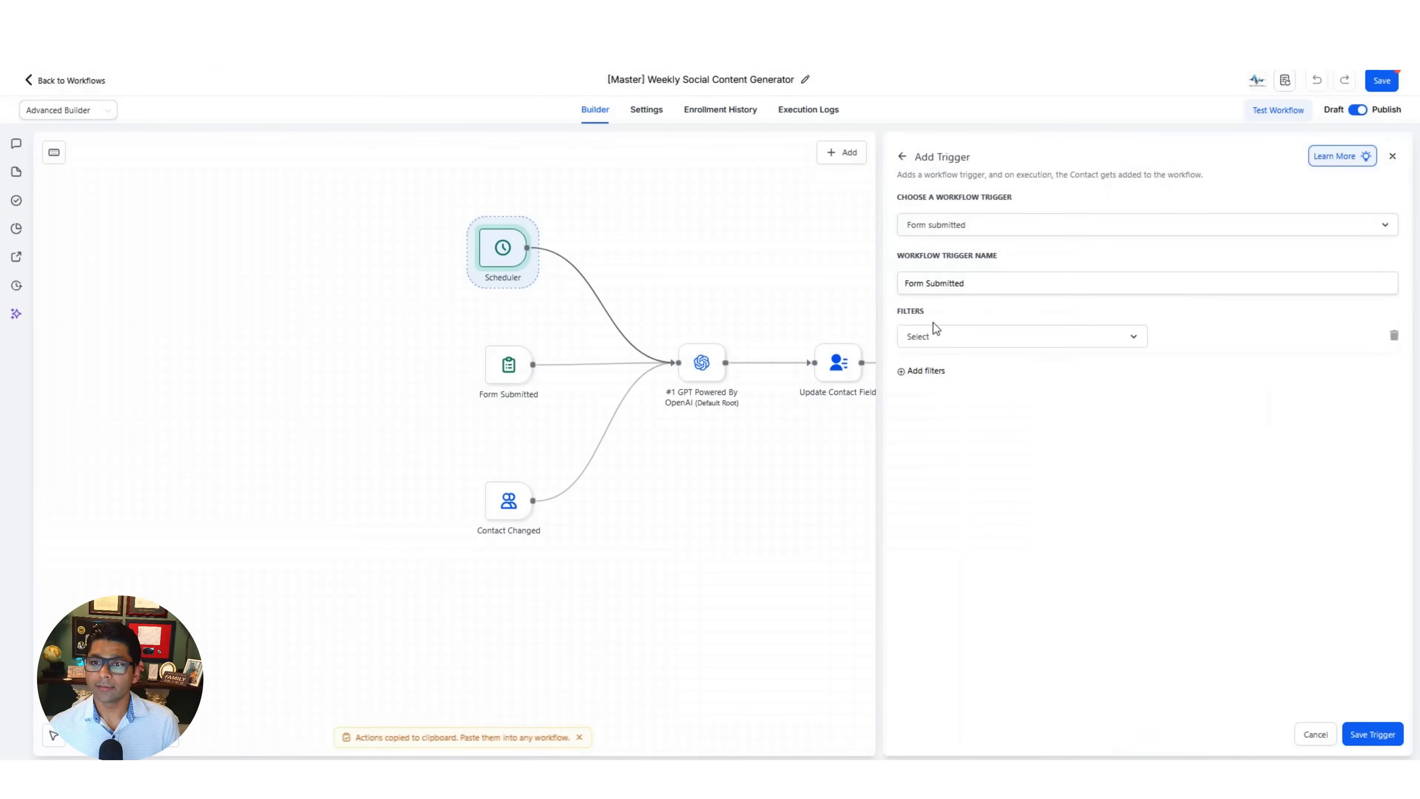
Filter the Form Submitted trigger to the Social Wizard Setup form and save it
left_click(1023, 338)
left_click(966, 421)
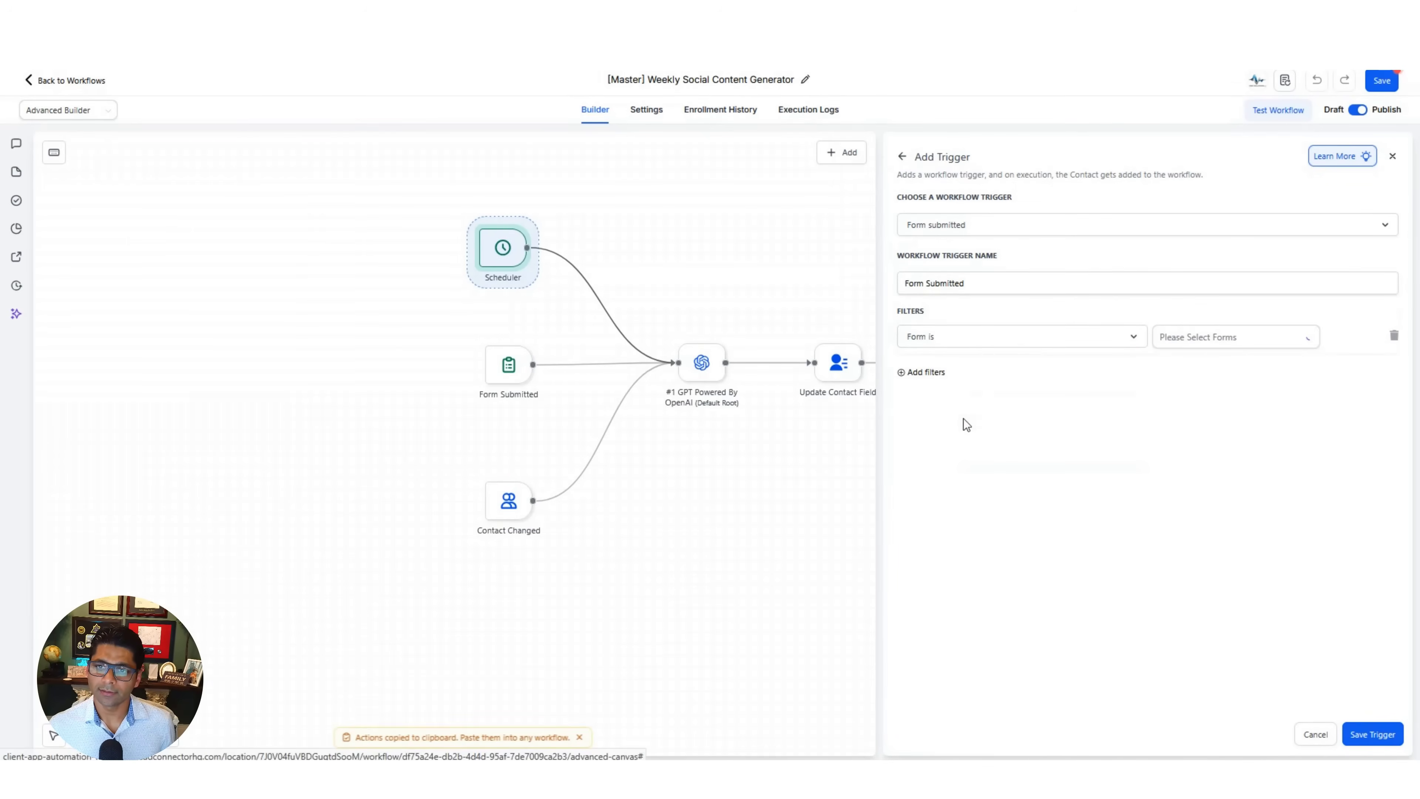
left_click(1248, 338)
left_click(1239, 442)
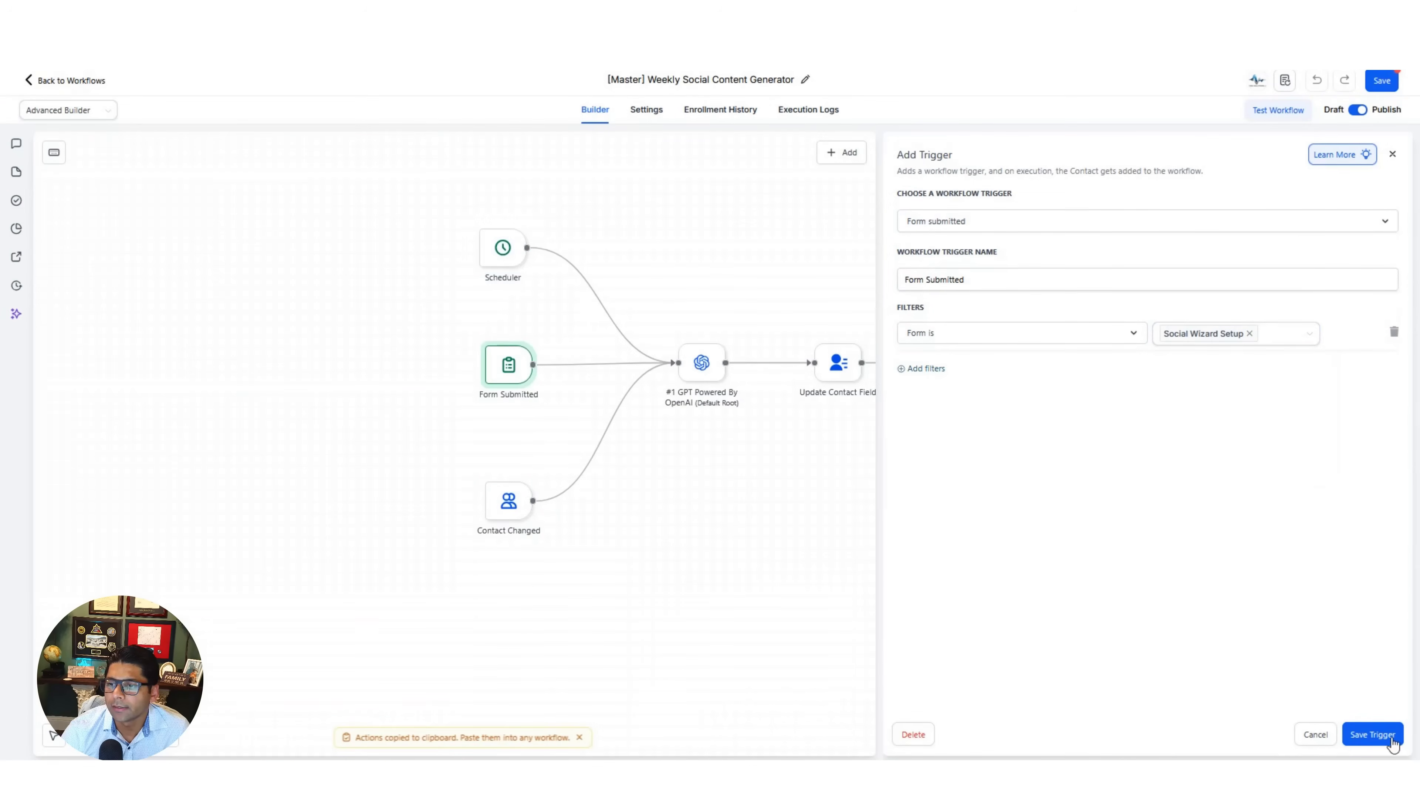
left_click(1315, 735)
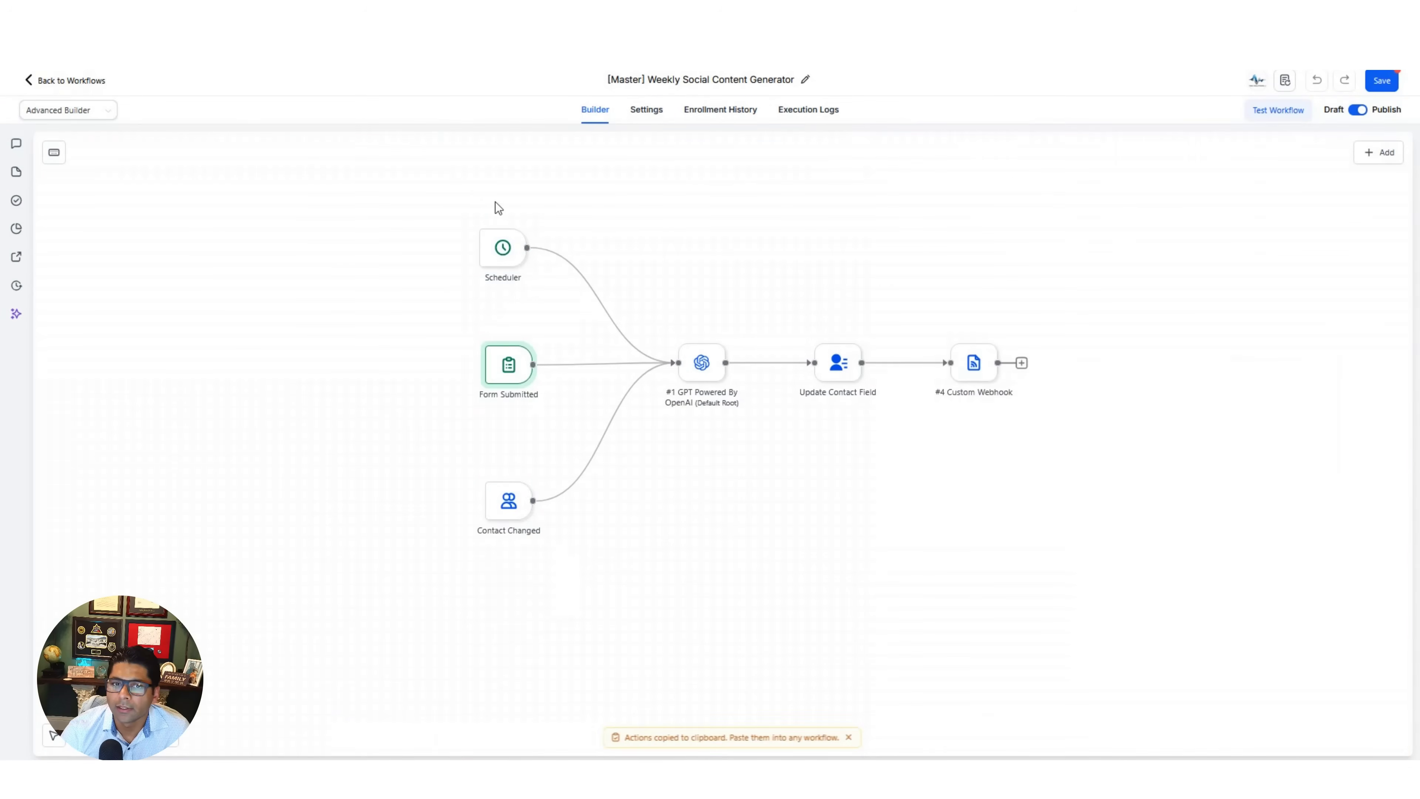
Review the existing Contact Changed trigger's Wizard Status values, then add a new Contact Changed trigger
left_click(512, 511)
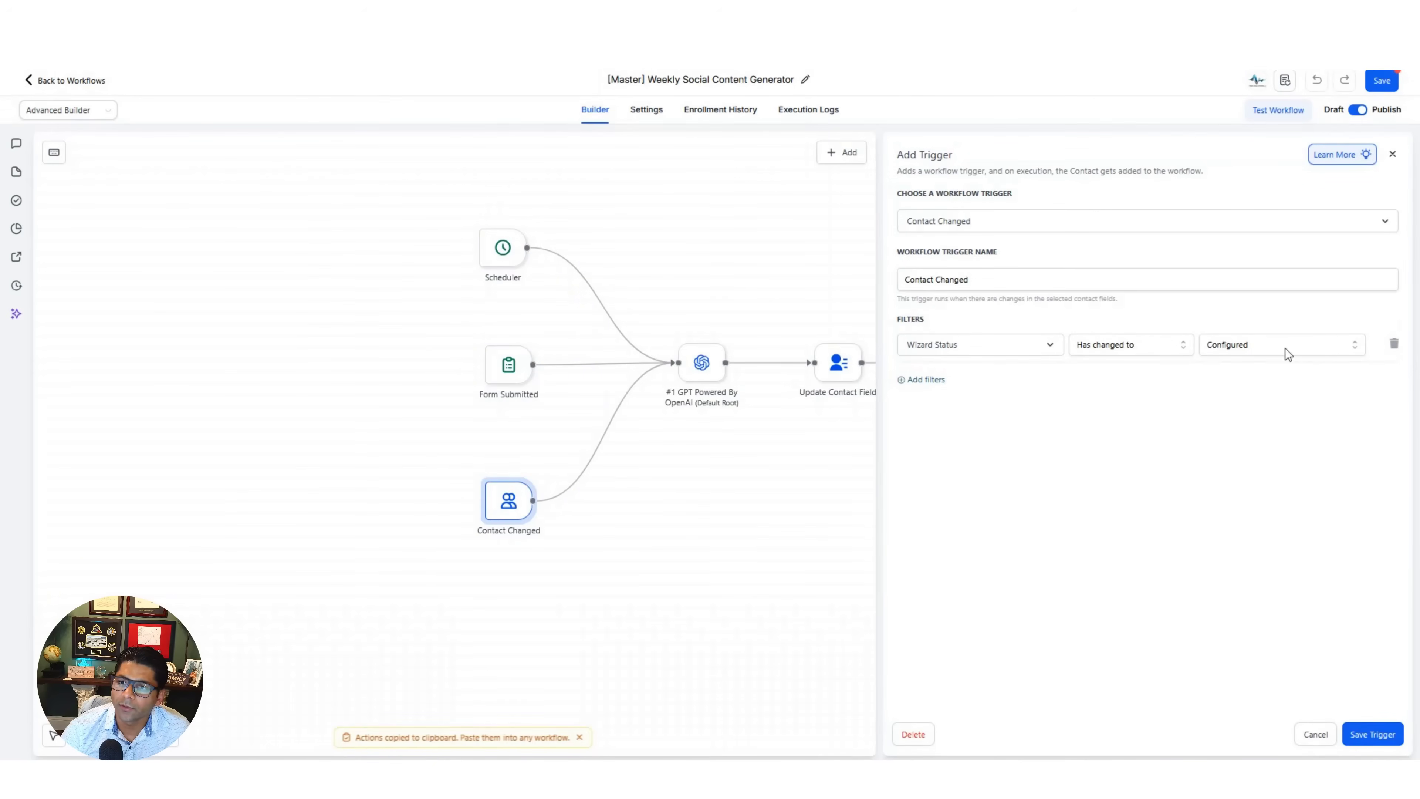
left_click(1358, 346)
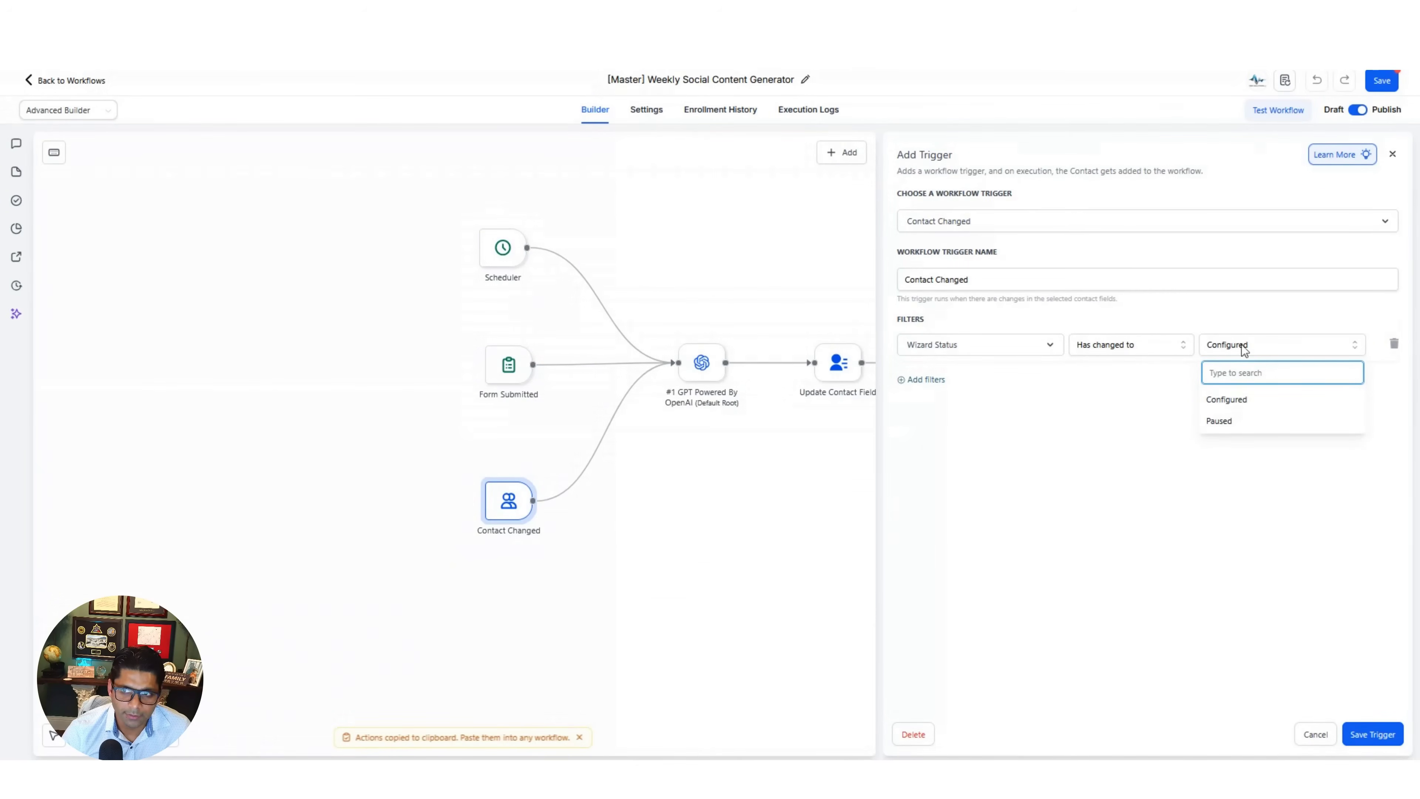
left_click(1393, 154)
left_click(1378, 152)
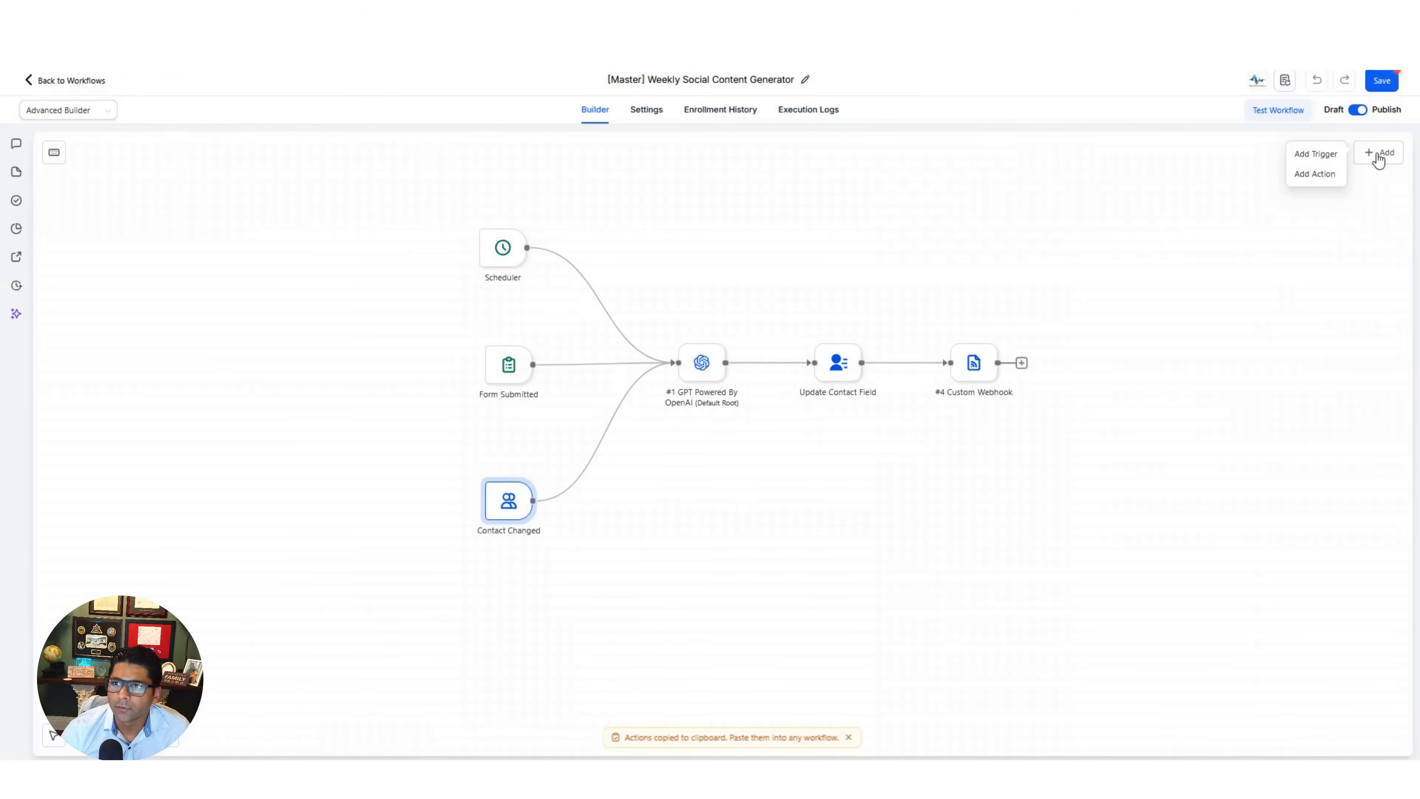
left_click(1317, 154)
type("cont")
left_click(1191, 314)
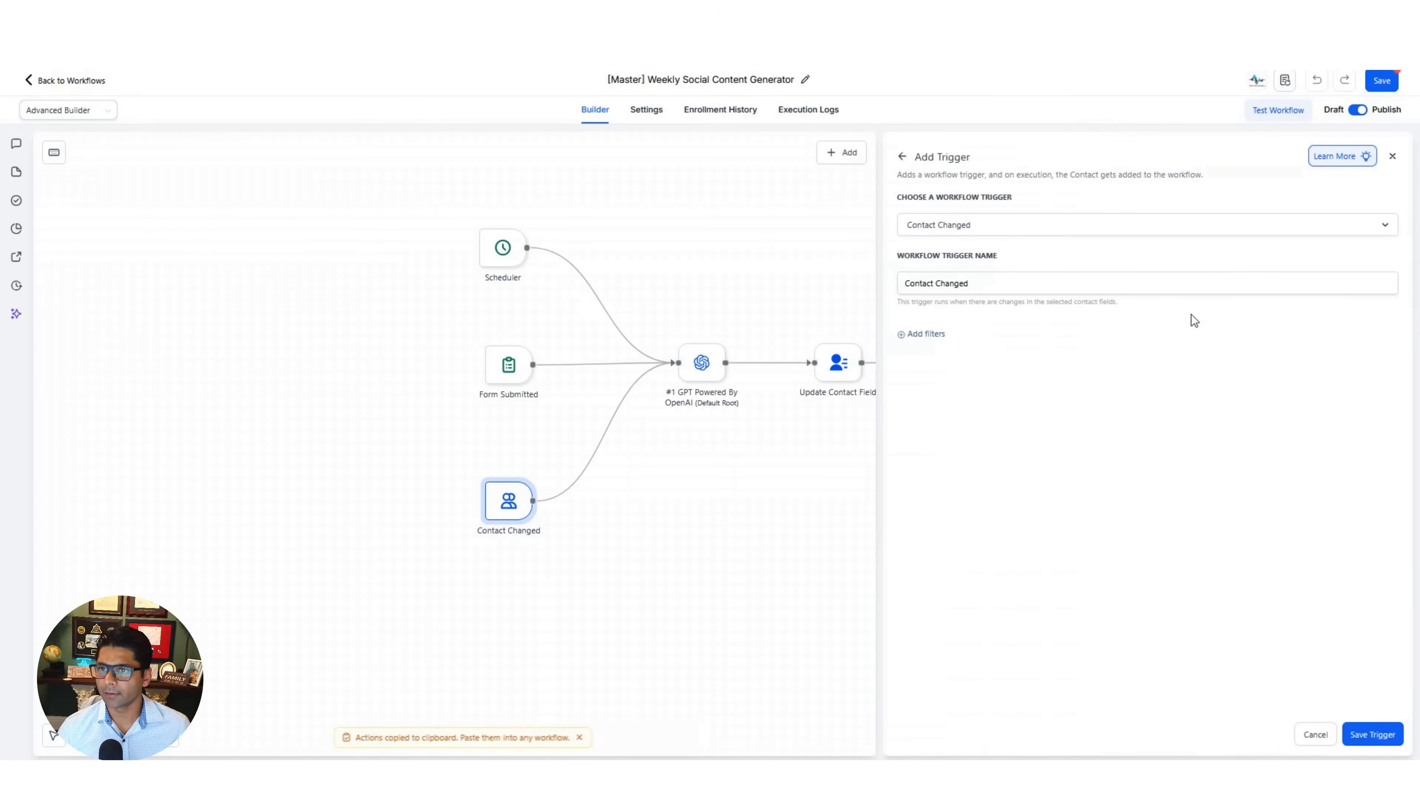
Filter the trigger to Wizard Status has changed to Configured and save it
left_click(927, 334)
left_click(1012, 353)
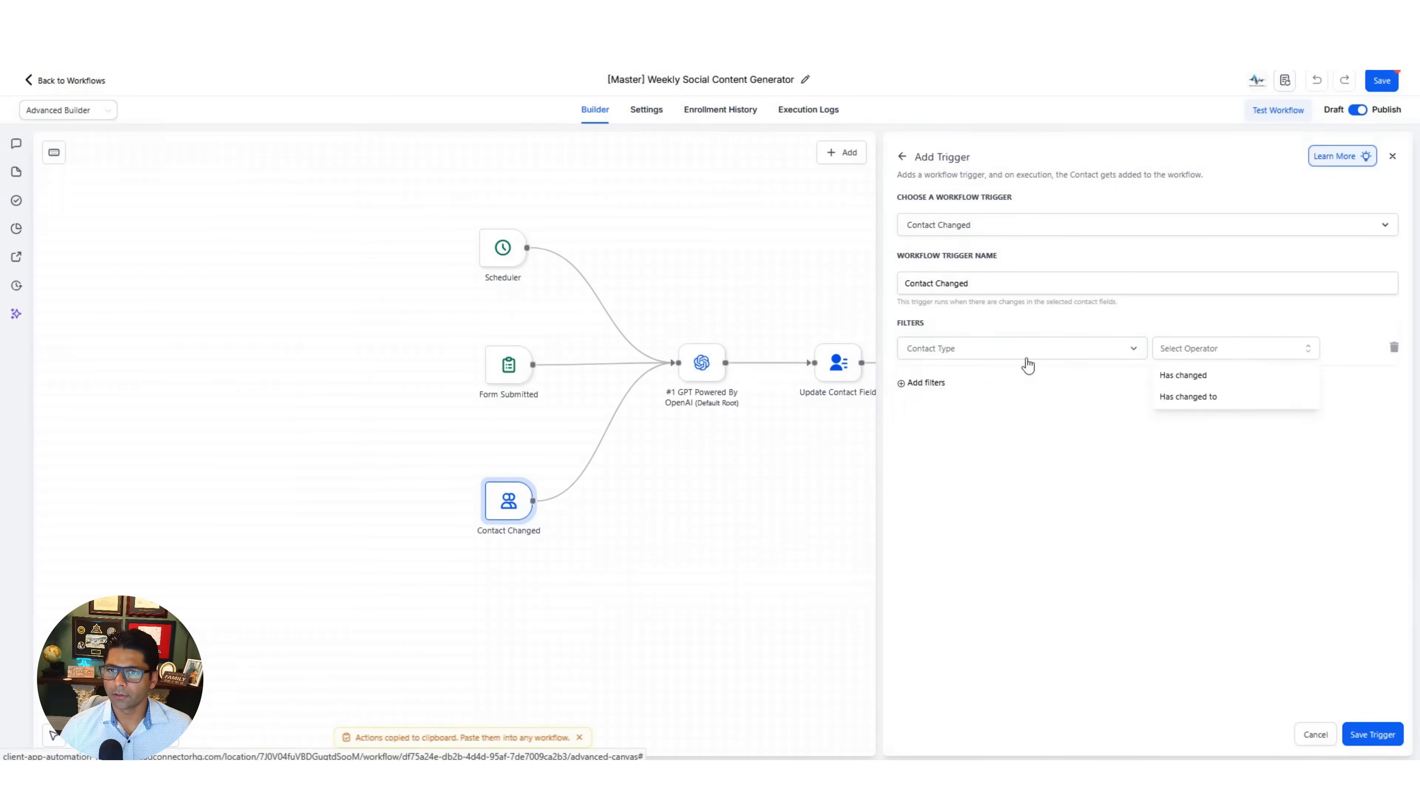
left_click(1225, 404)
left_click(1281, 352)
left_click(1255, 407)
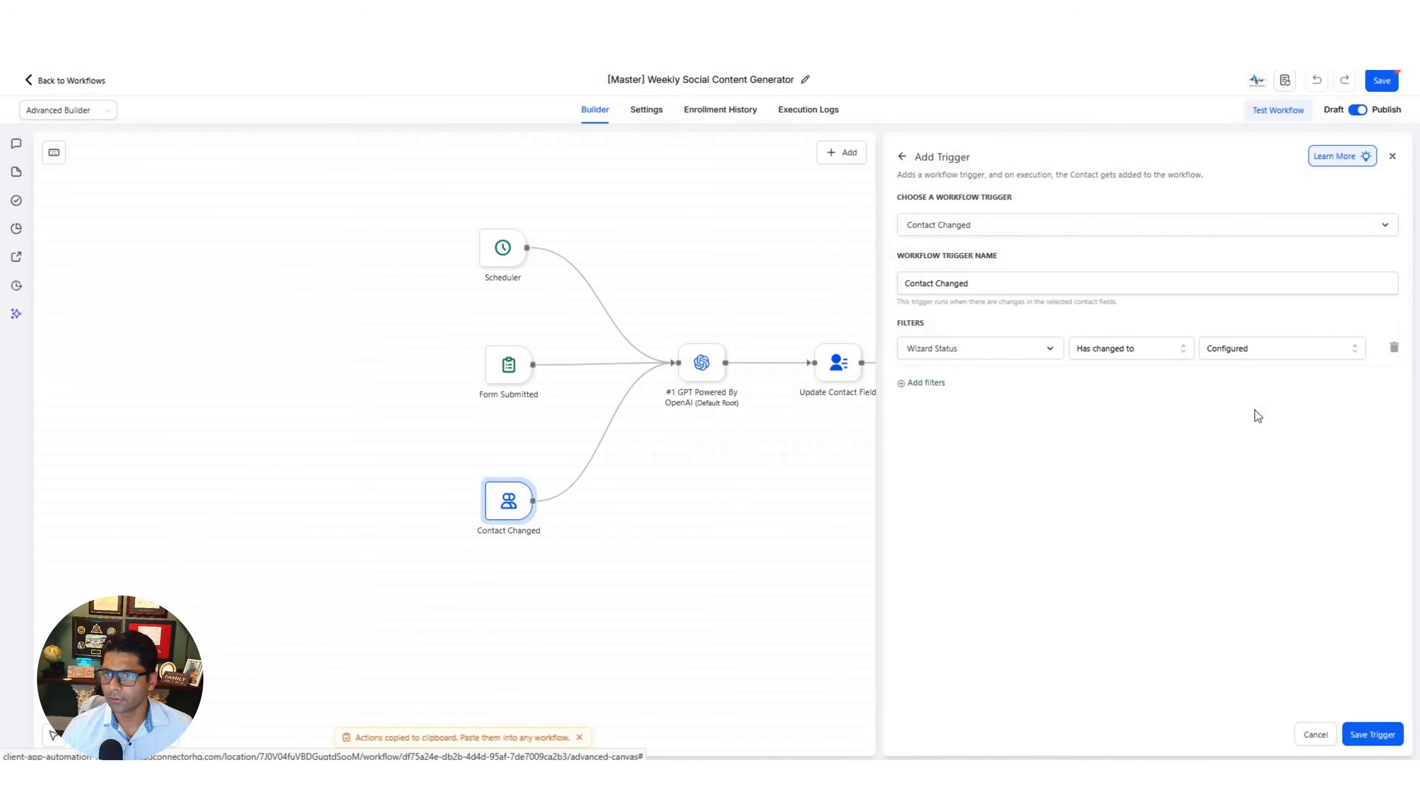
left_click(1368, 738)
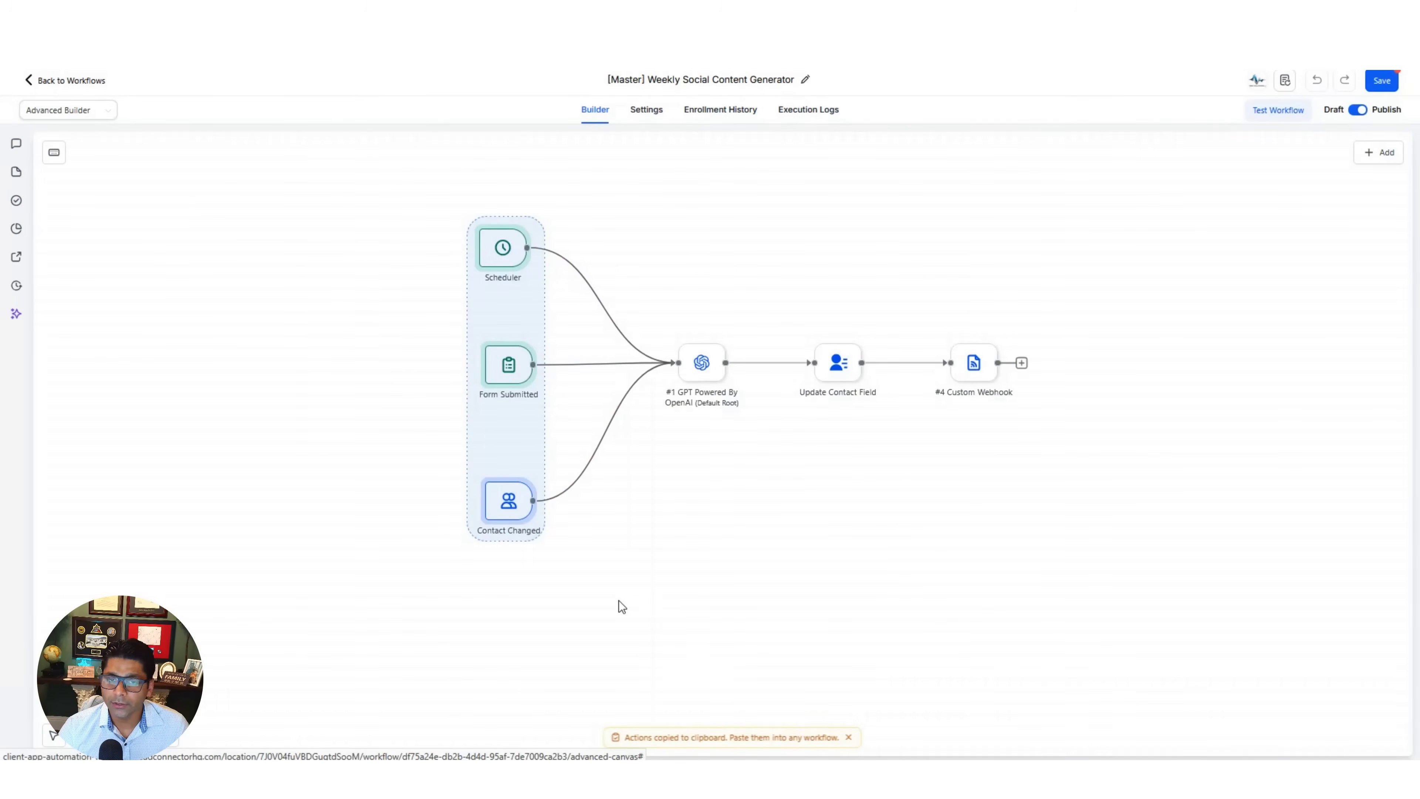
left_click_drag(744, 528, 662, 541)
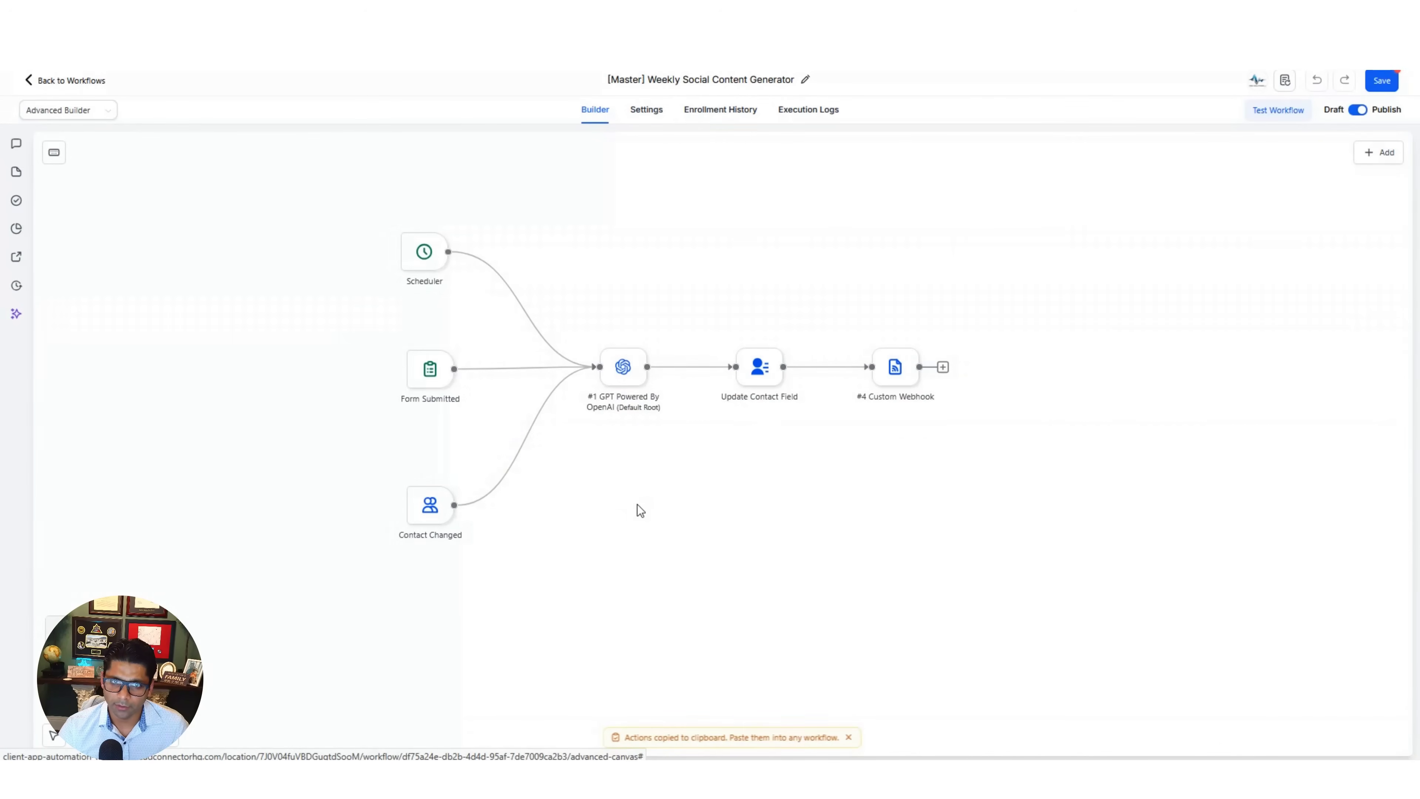
left_click(634, 369)
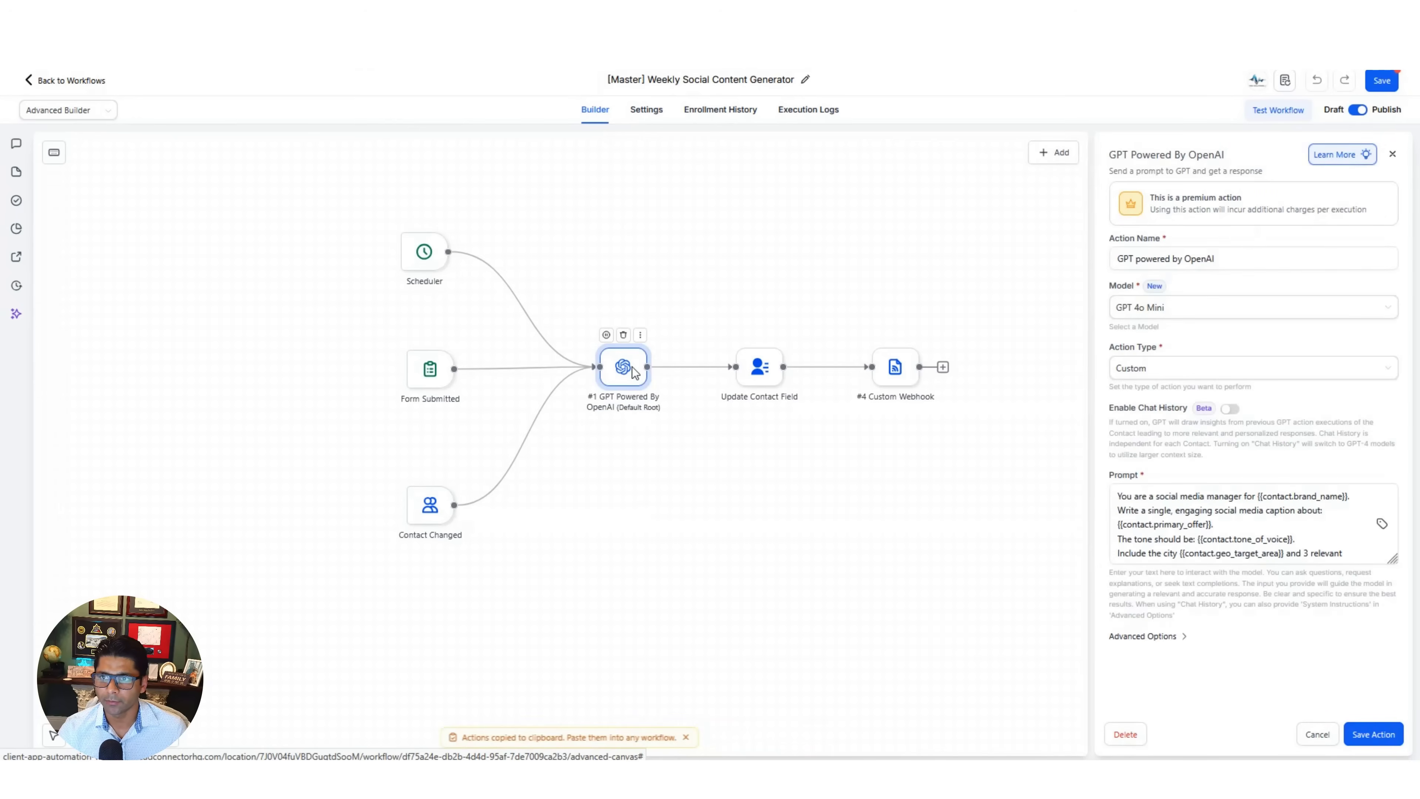
left_click(1393, 154)
mouse_move(1379, 152)
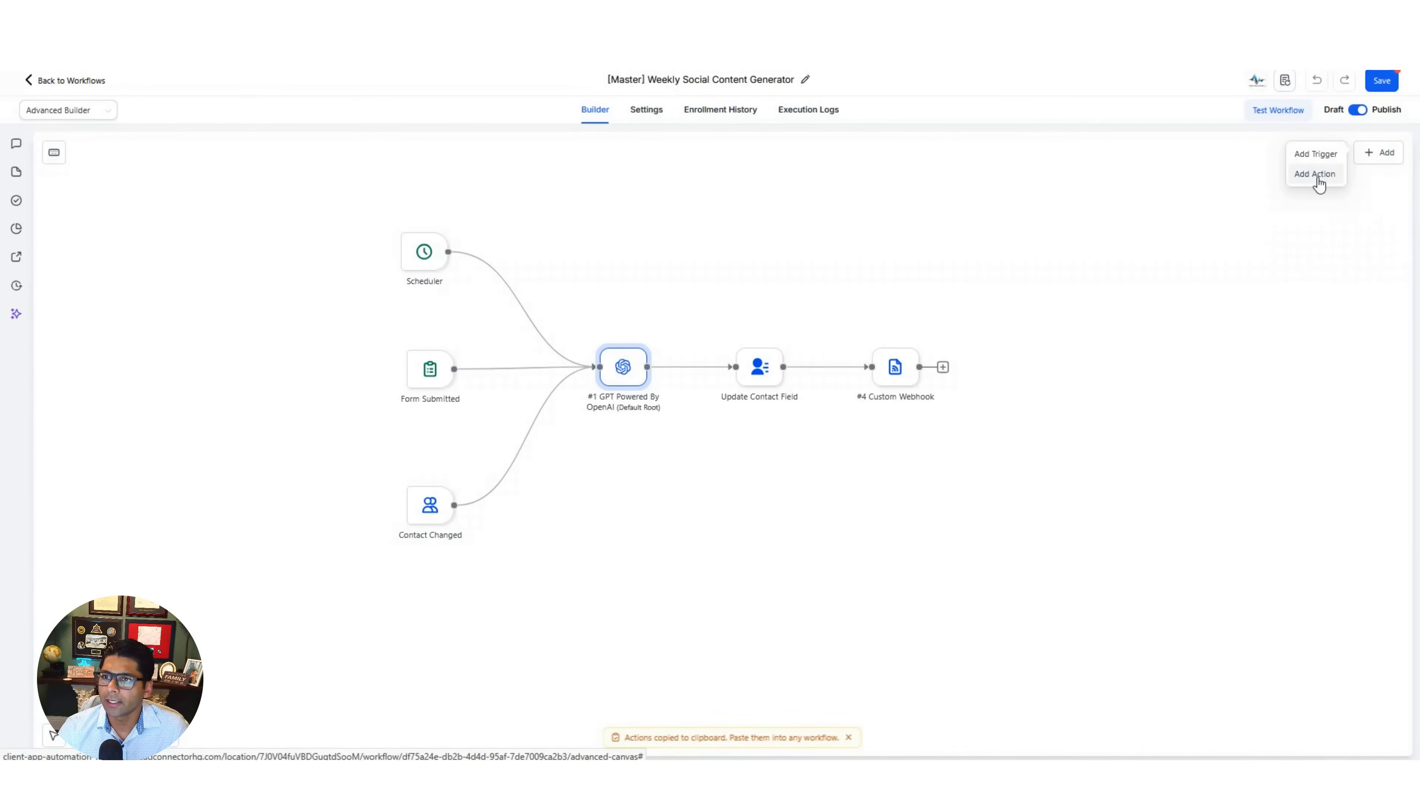
left_click(1315, 174)
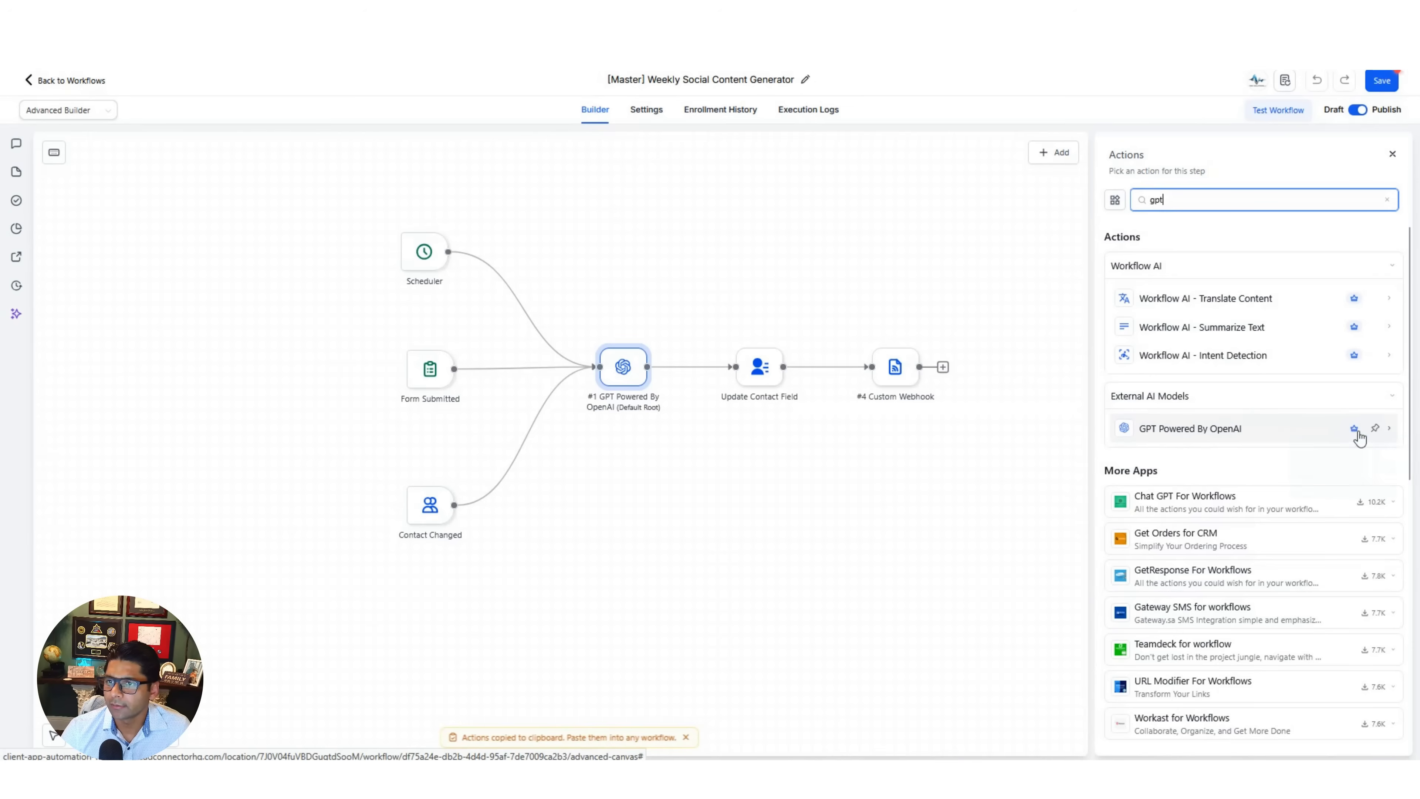
mouse_move(1358, 433)
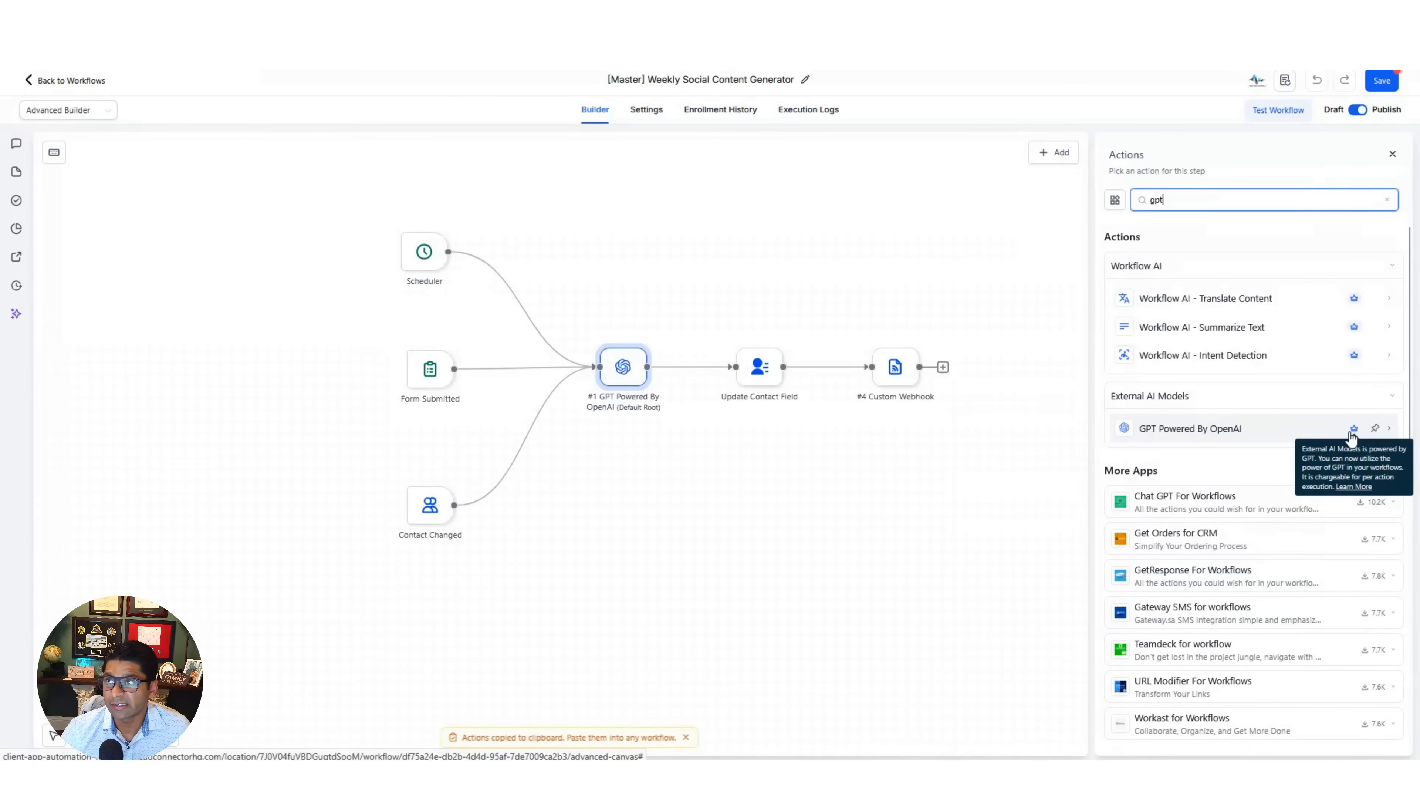
left_click(790, 501)
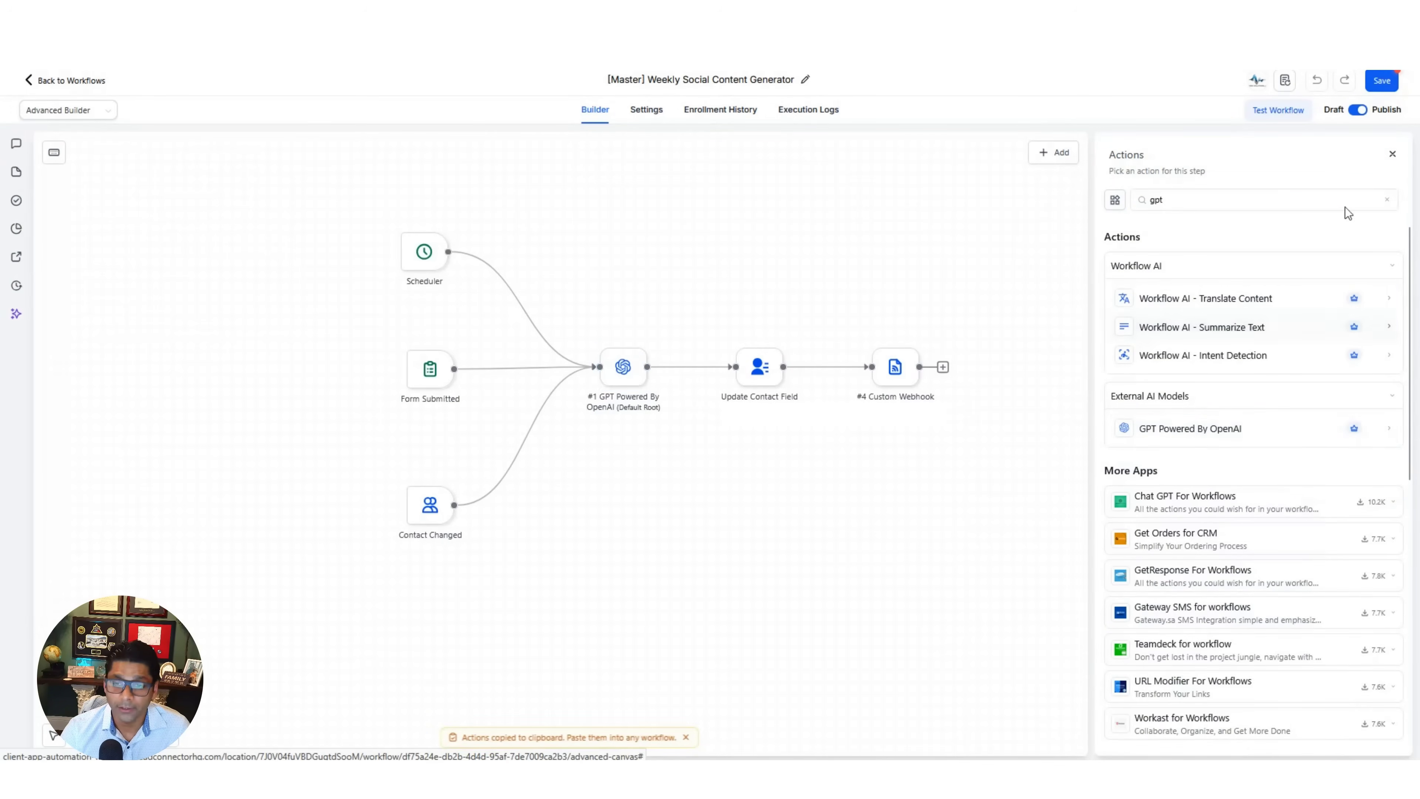
left_click(1393, 154)
left_click(1287, 309)
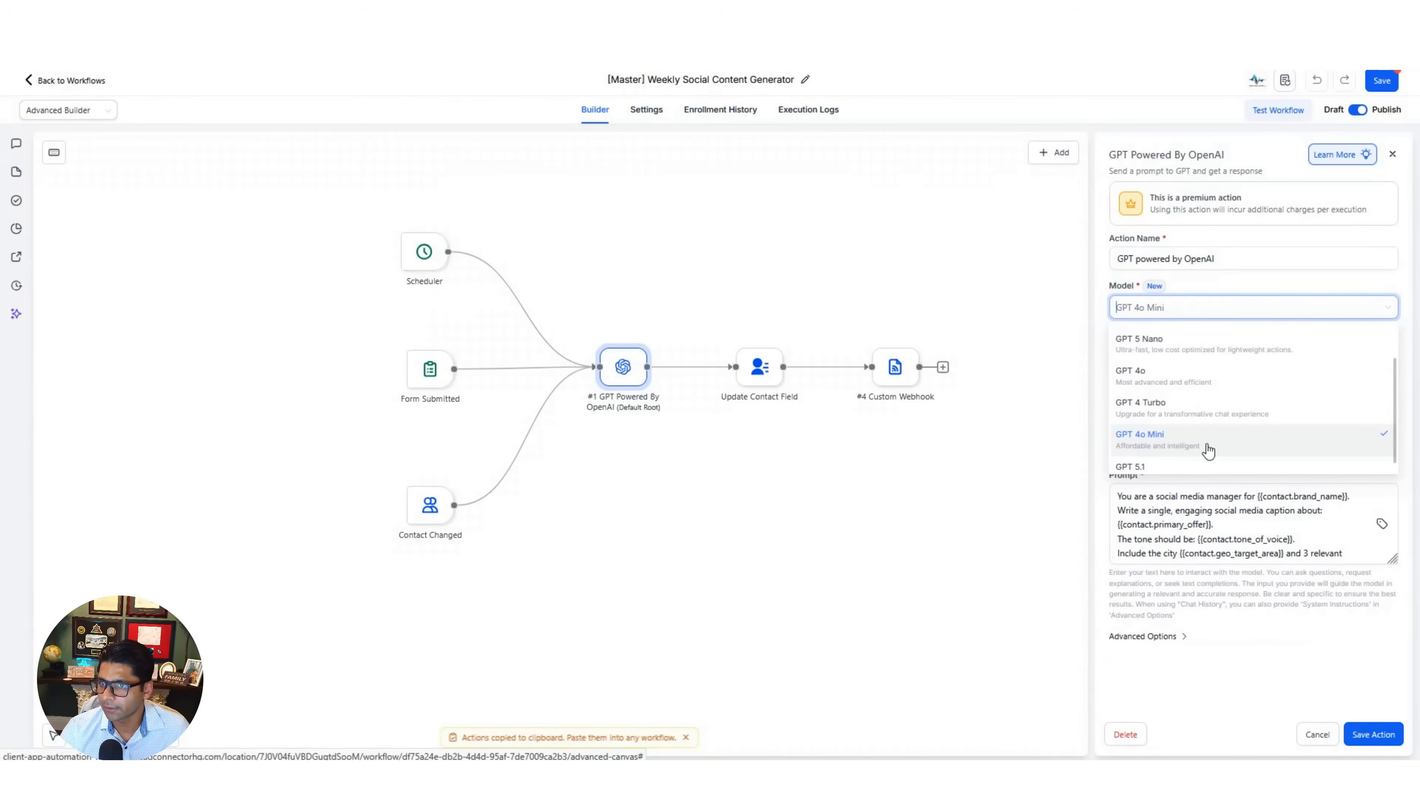
left_click(1338, 657)
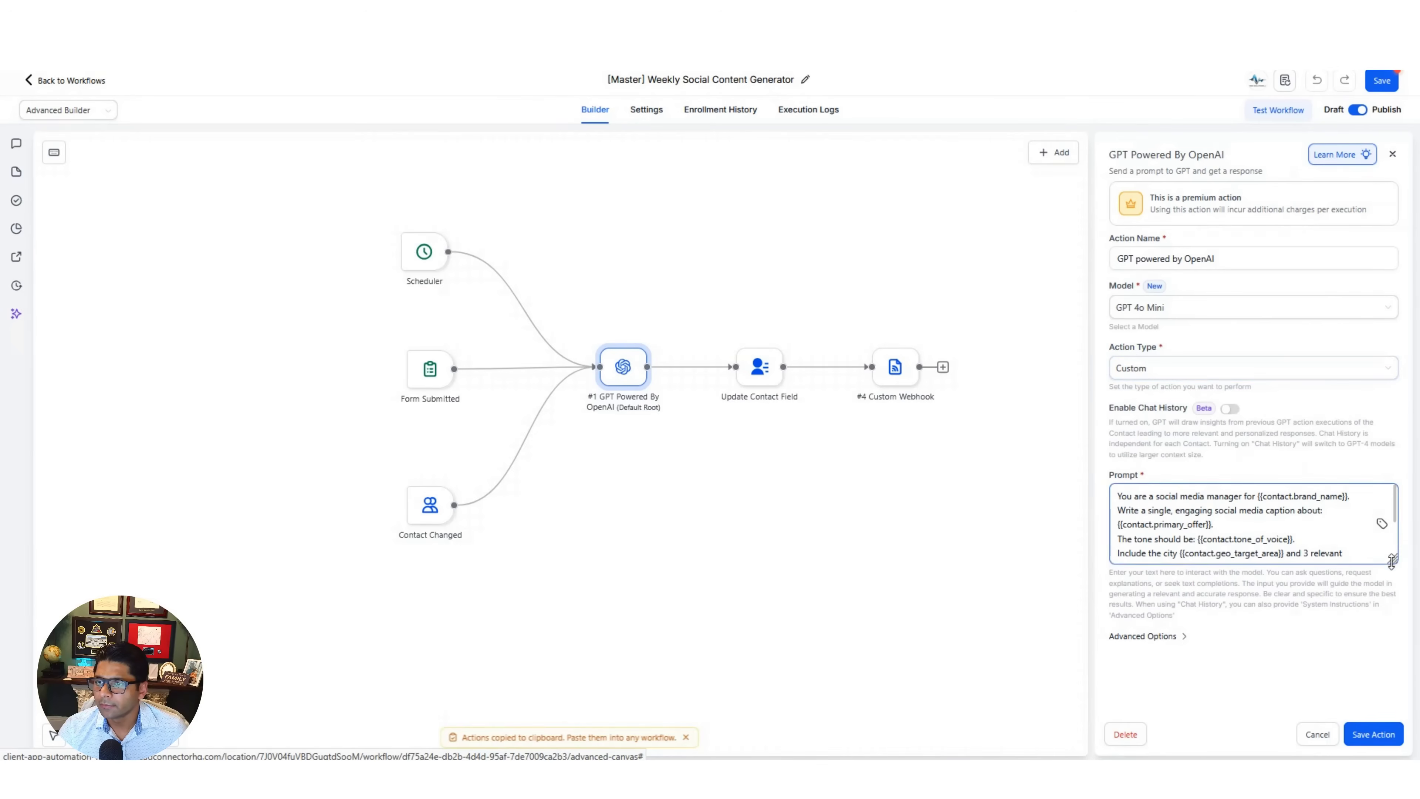
left_click_drag(1391, 561, 1408, 709)
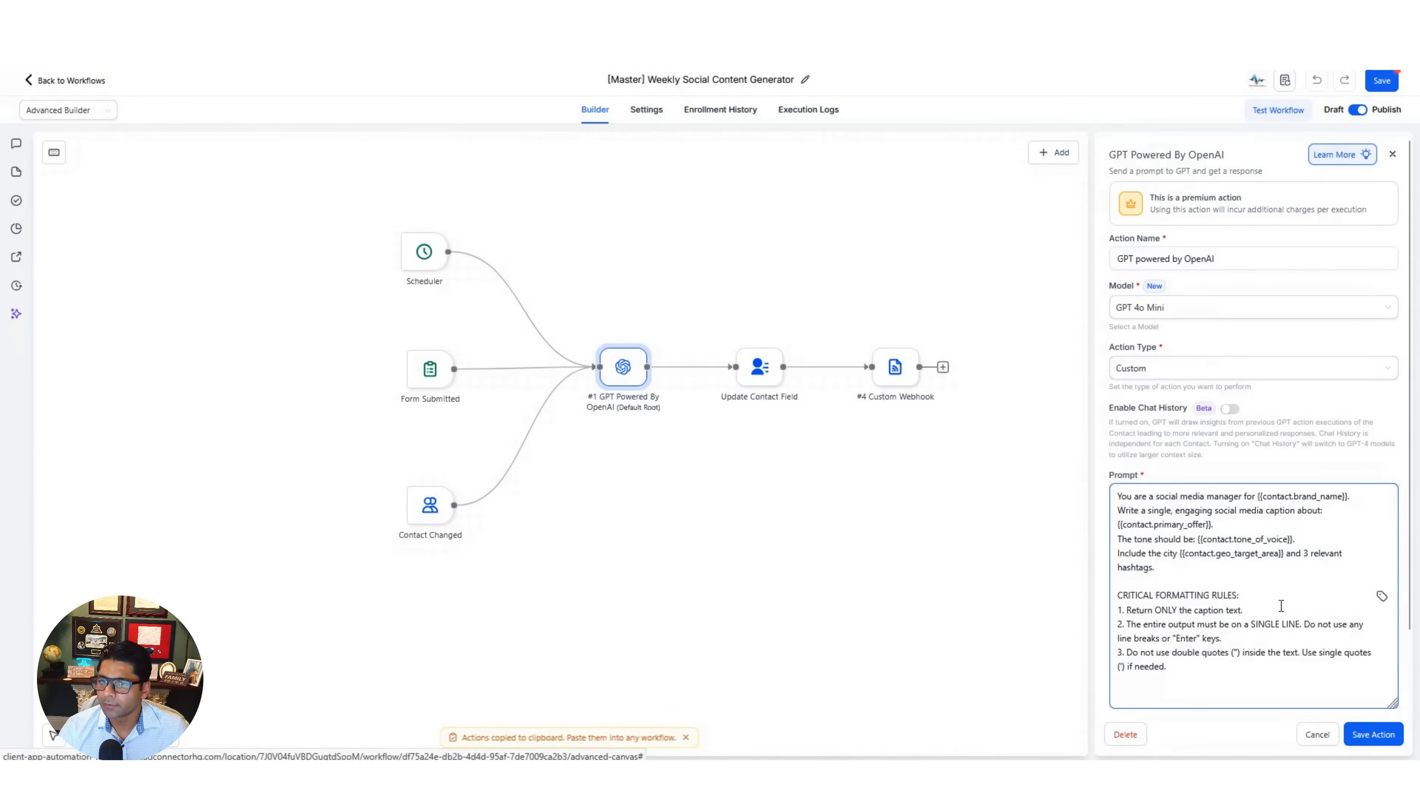
scroll(1301, 683, "down", 1)
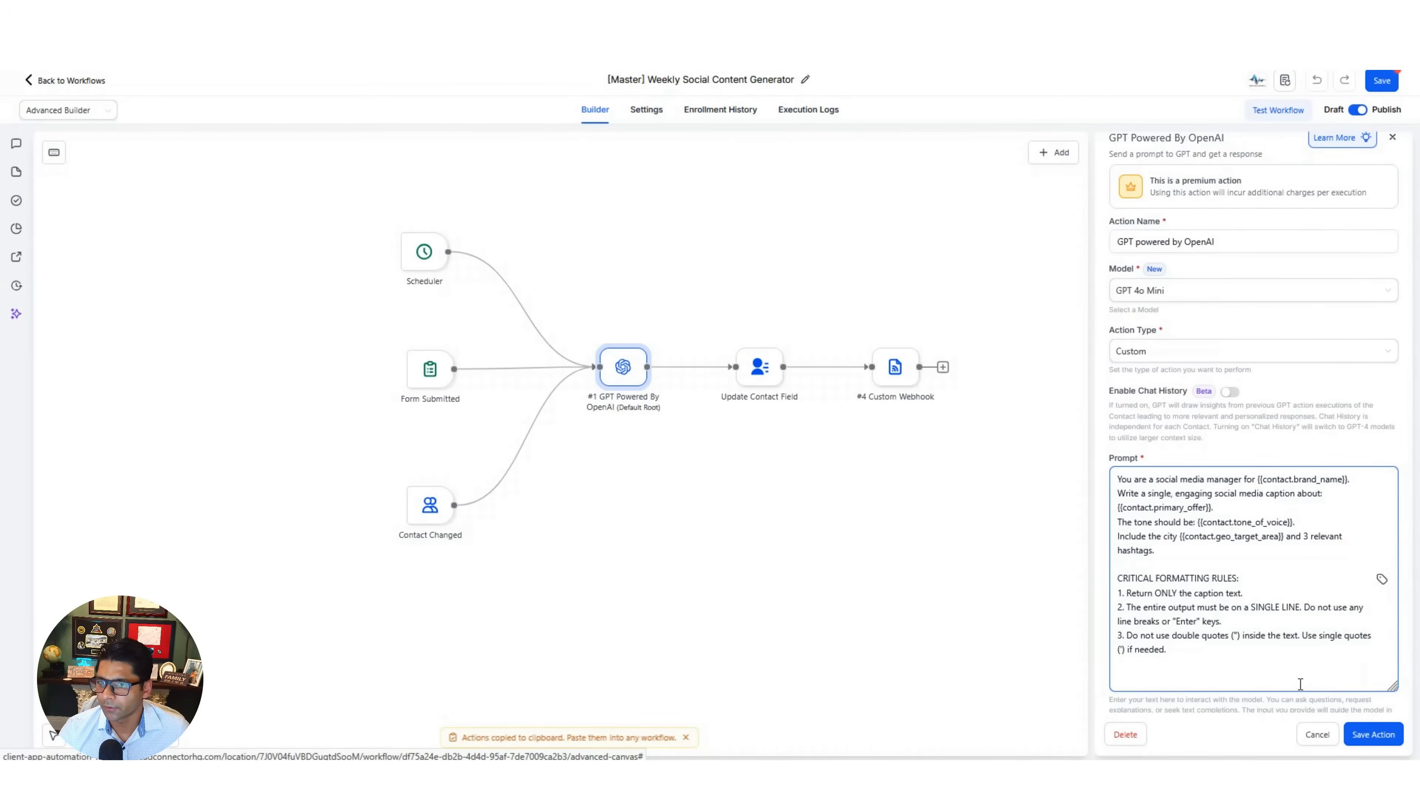
left_click(759, 461)
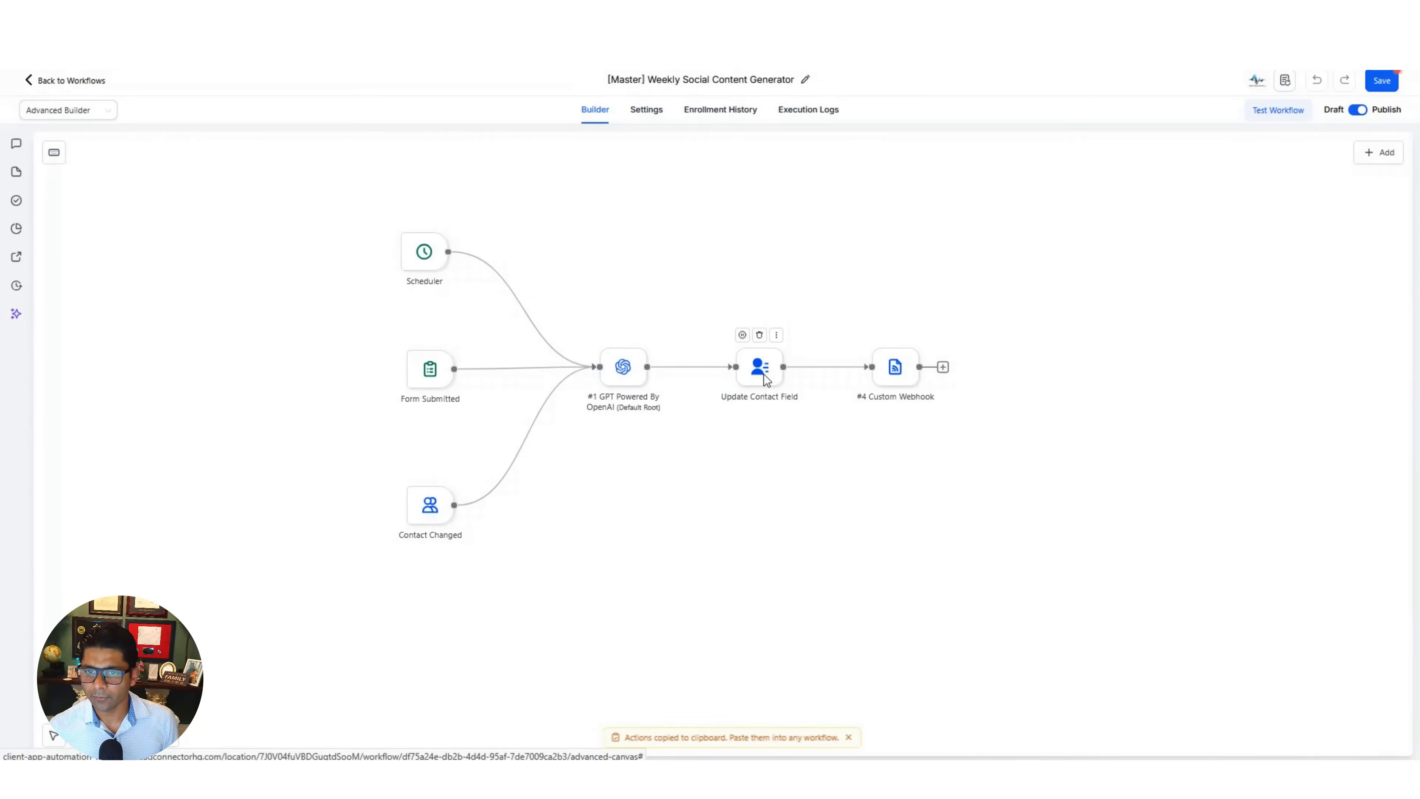
Add an Update Contact Field action to the workflow
left_click(1379, 152)
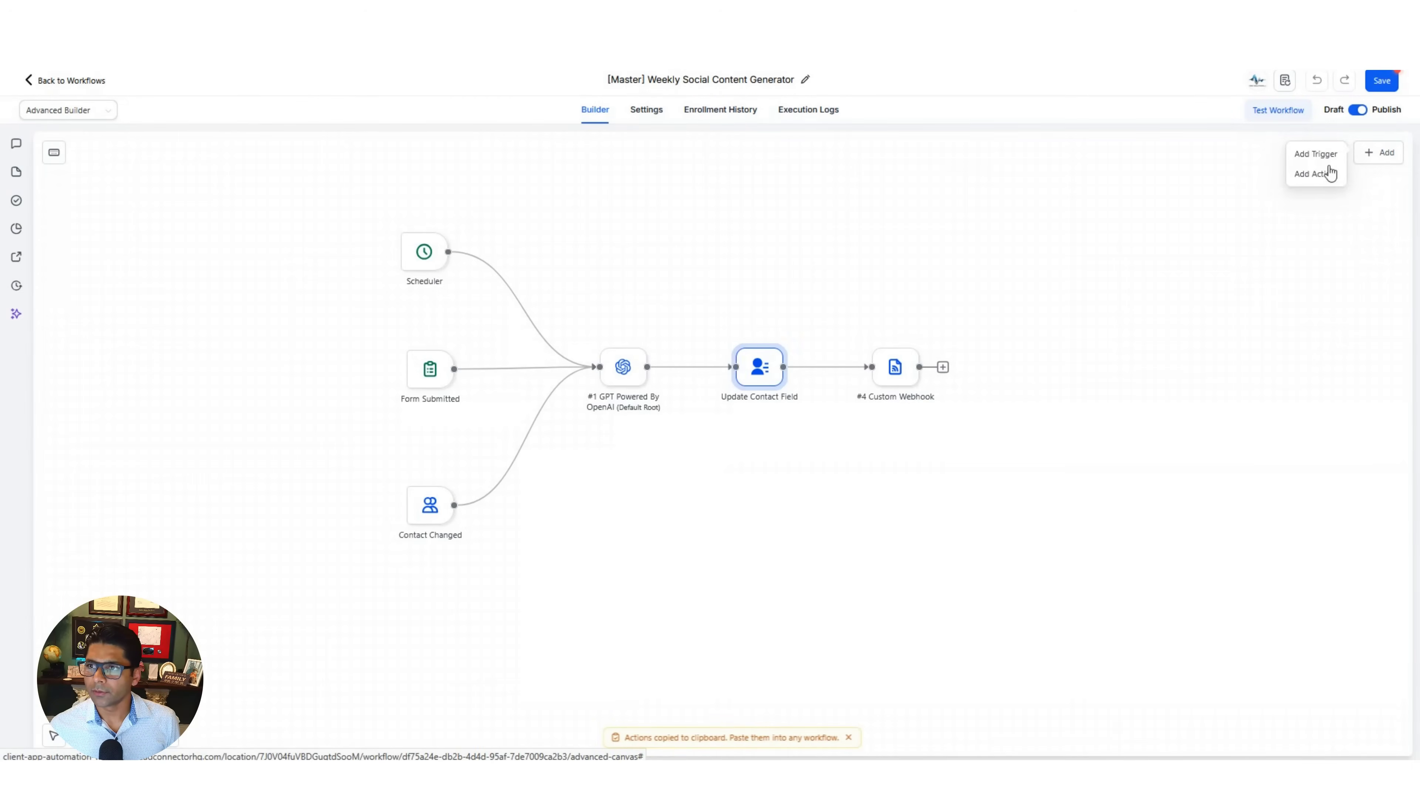
left_click(1315, 174)
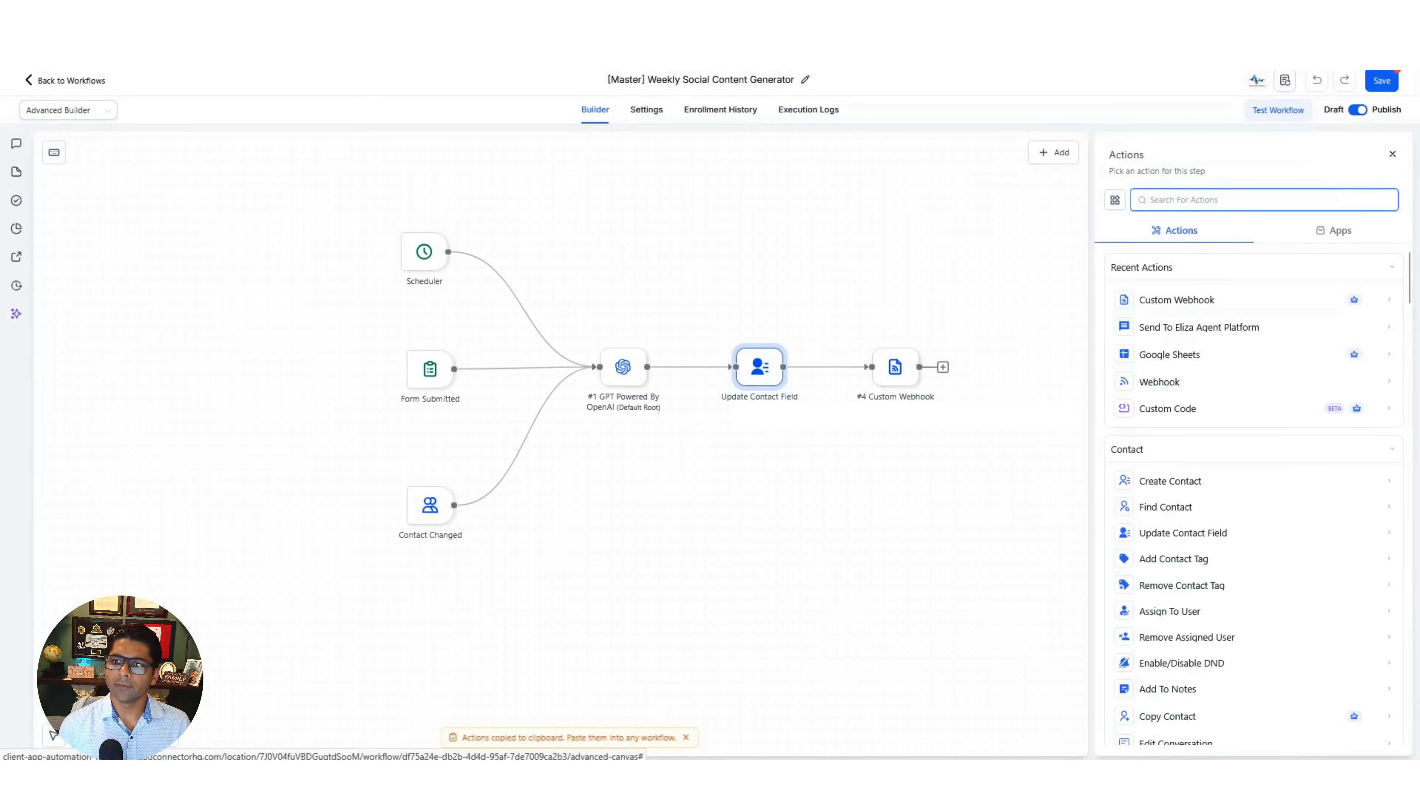
type("update")
left_click(1124, 297)
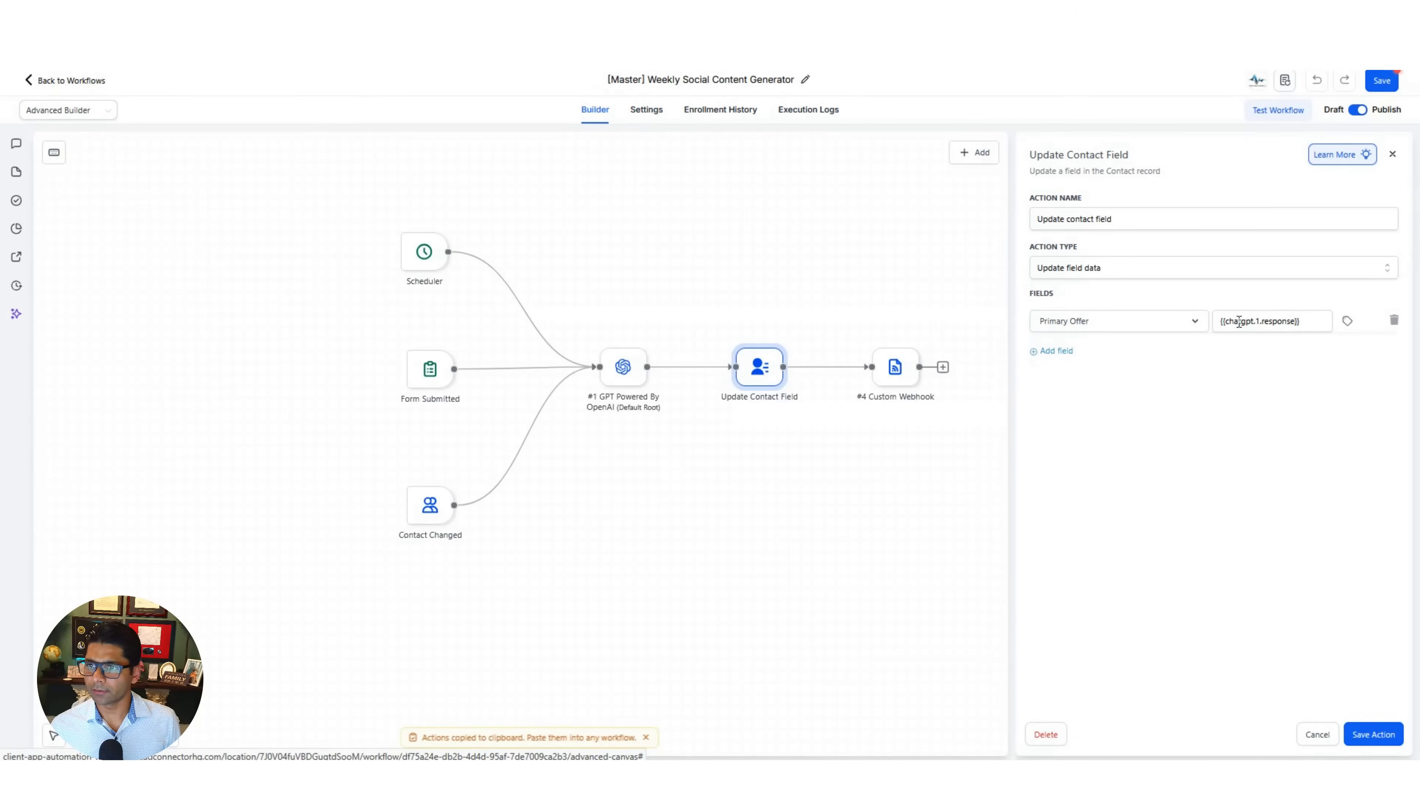
Insert the #1 GPT Powered By OpenAI Response into the Primary Offer field
left_click(1346, 324)
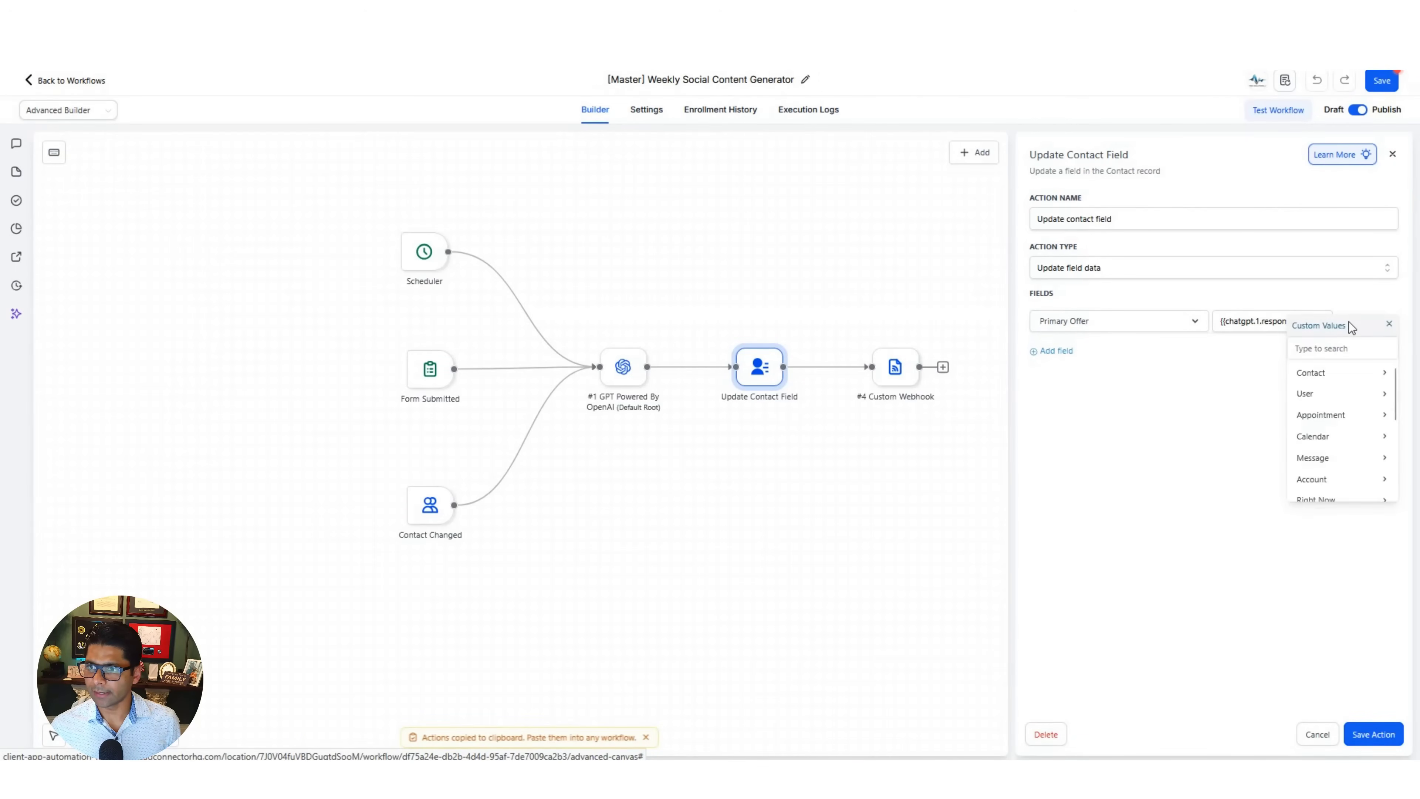
scroll(1332, 460, "down", 3)
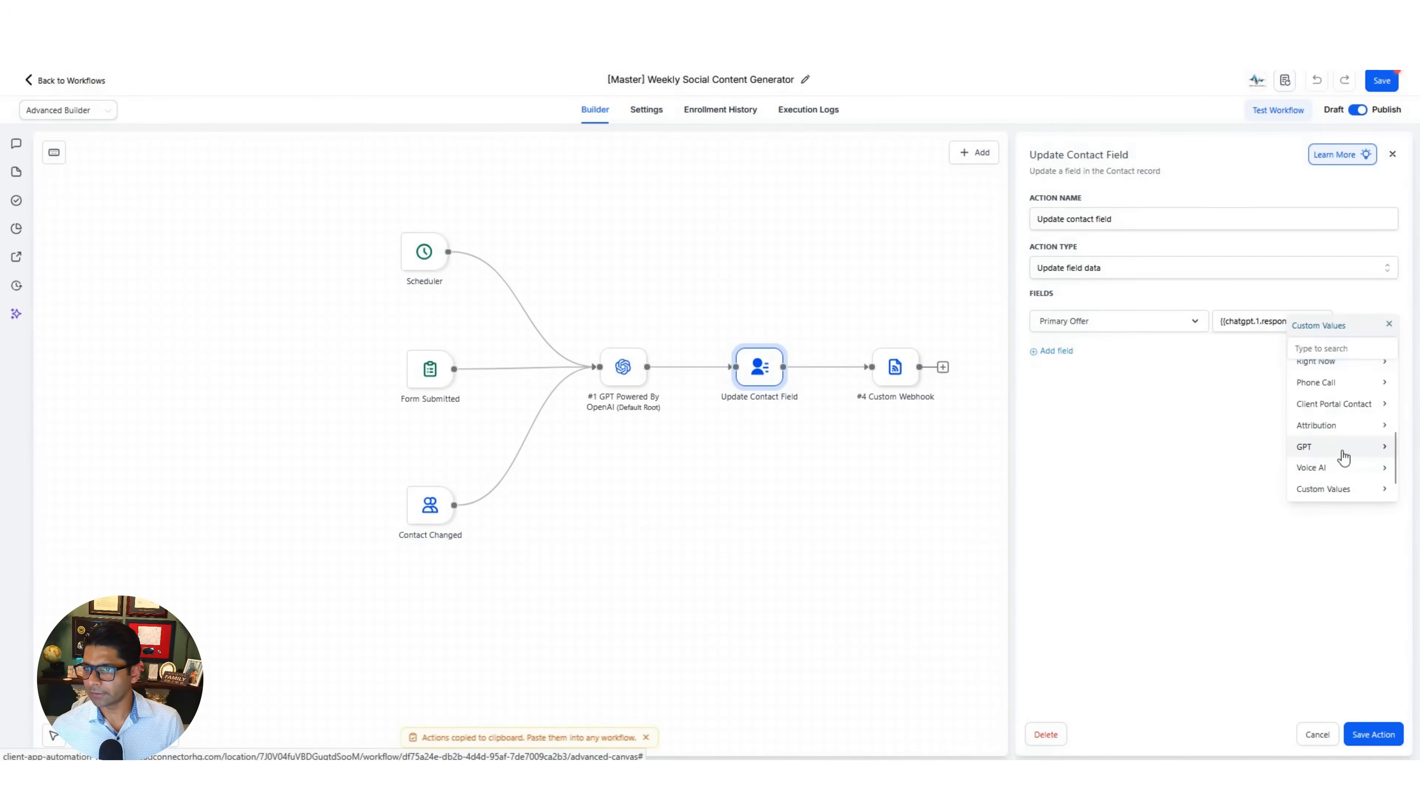
left_click(1341, 452)
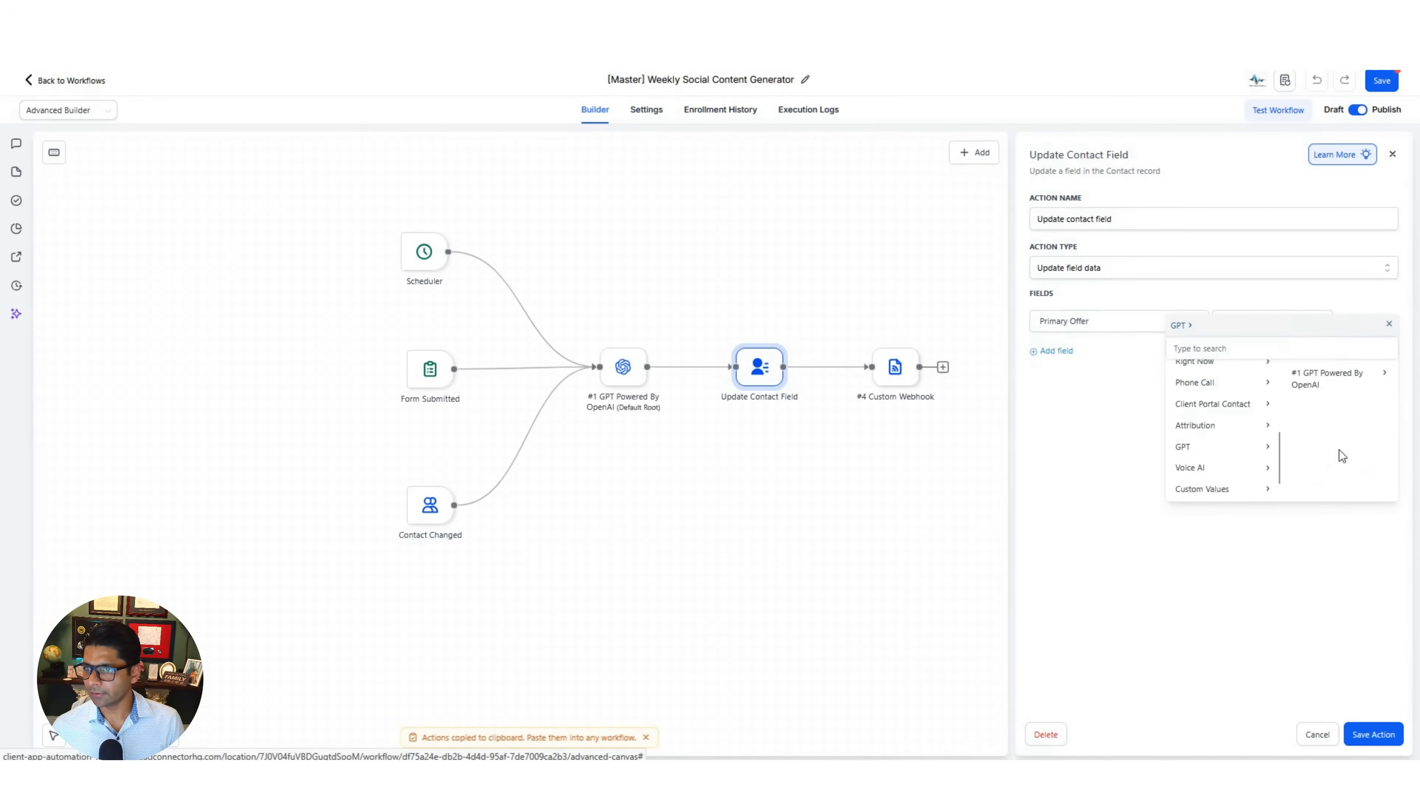
left_click(1330, 385)
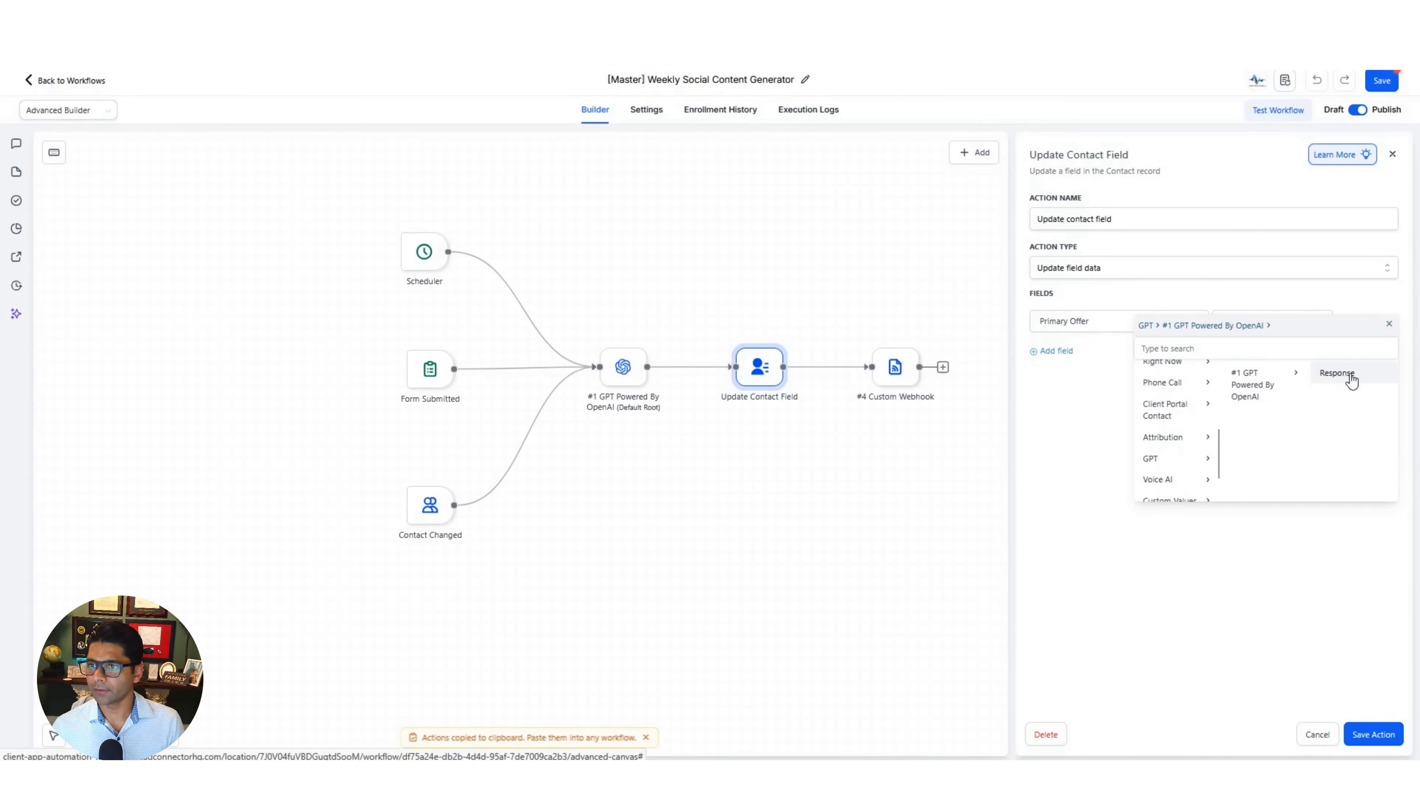
left_click(1351, 375)
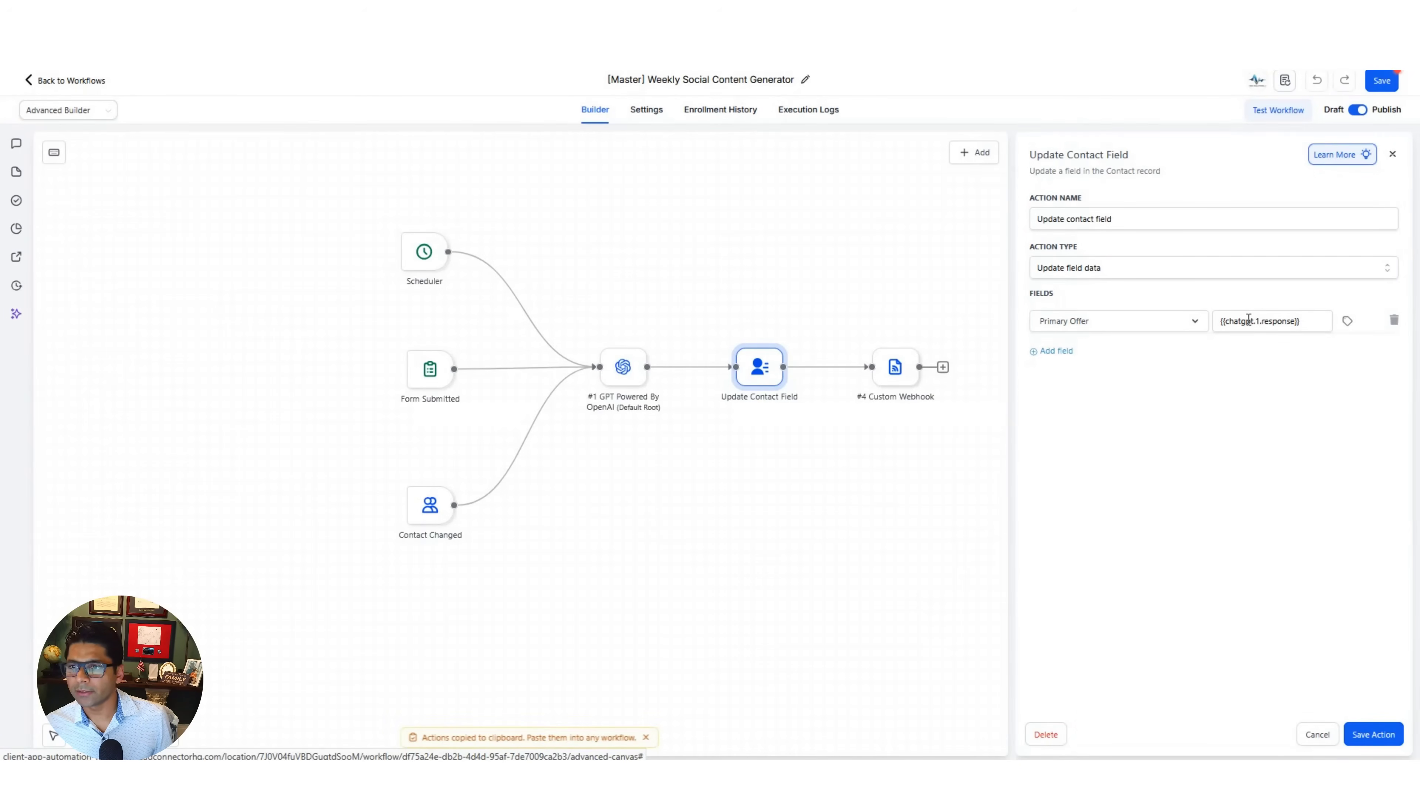
Add a Custom Webhook action and select its Make hook URL
left_click(1000, 475)
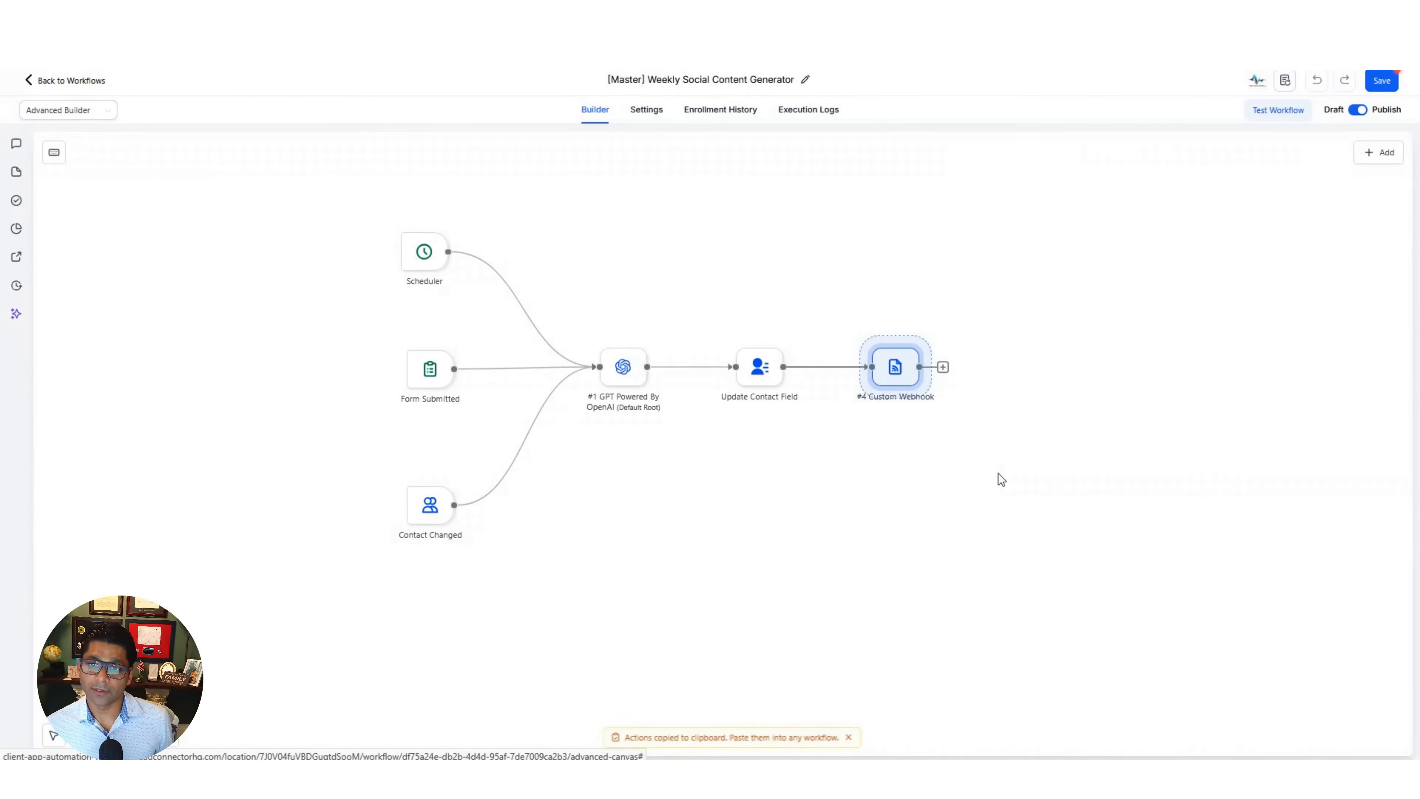
left_click_drag(930, 453, 749, 451)
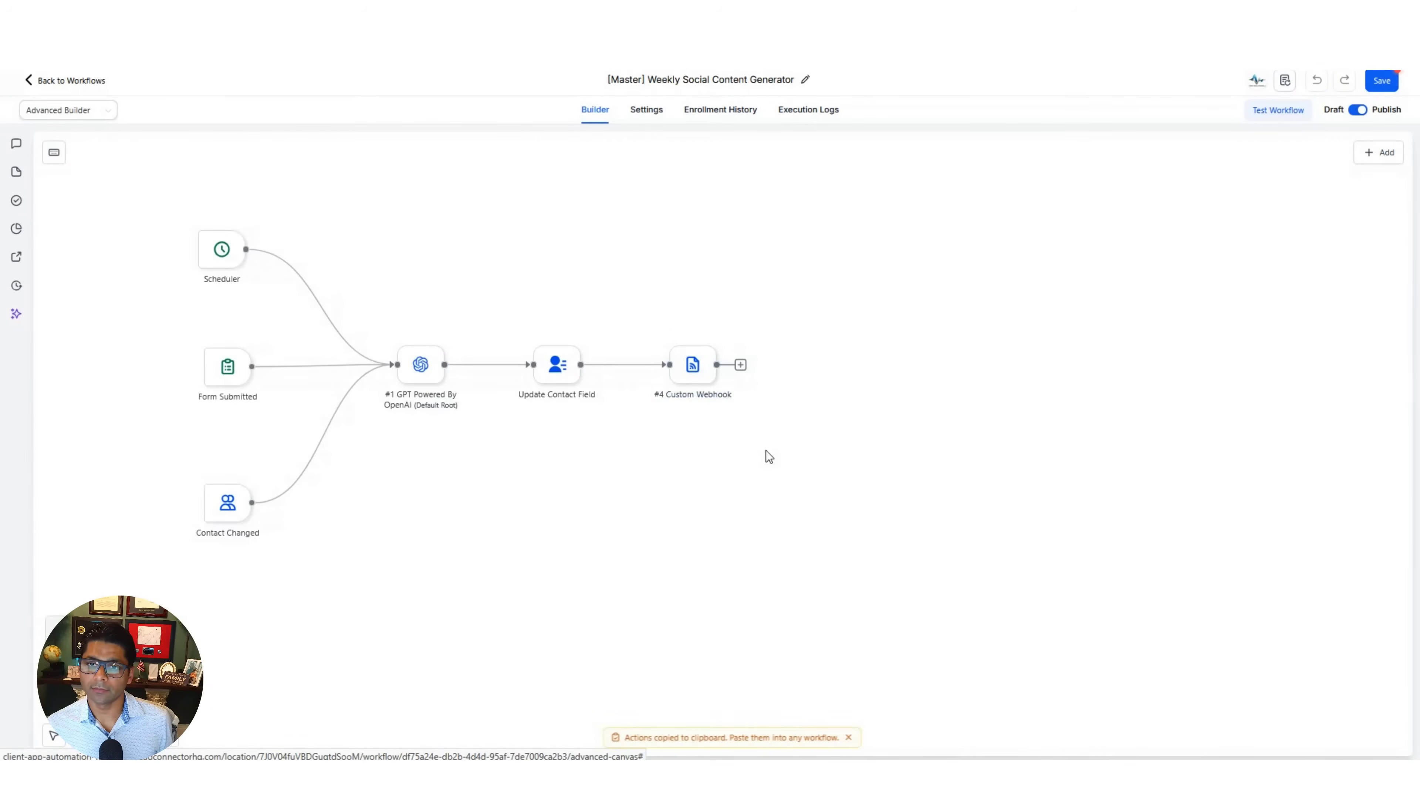
left_click(1368, 160)
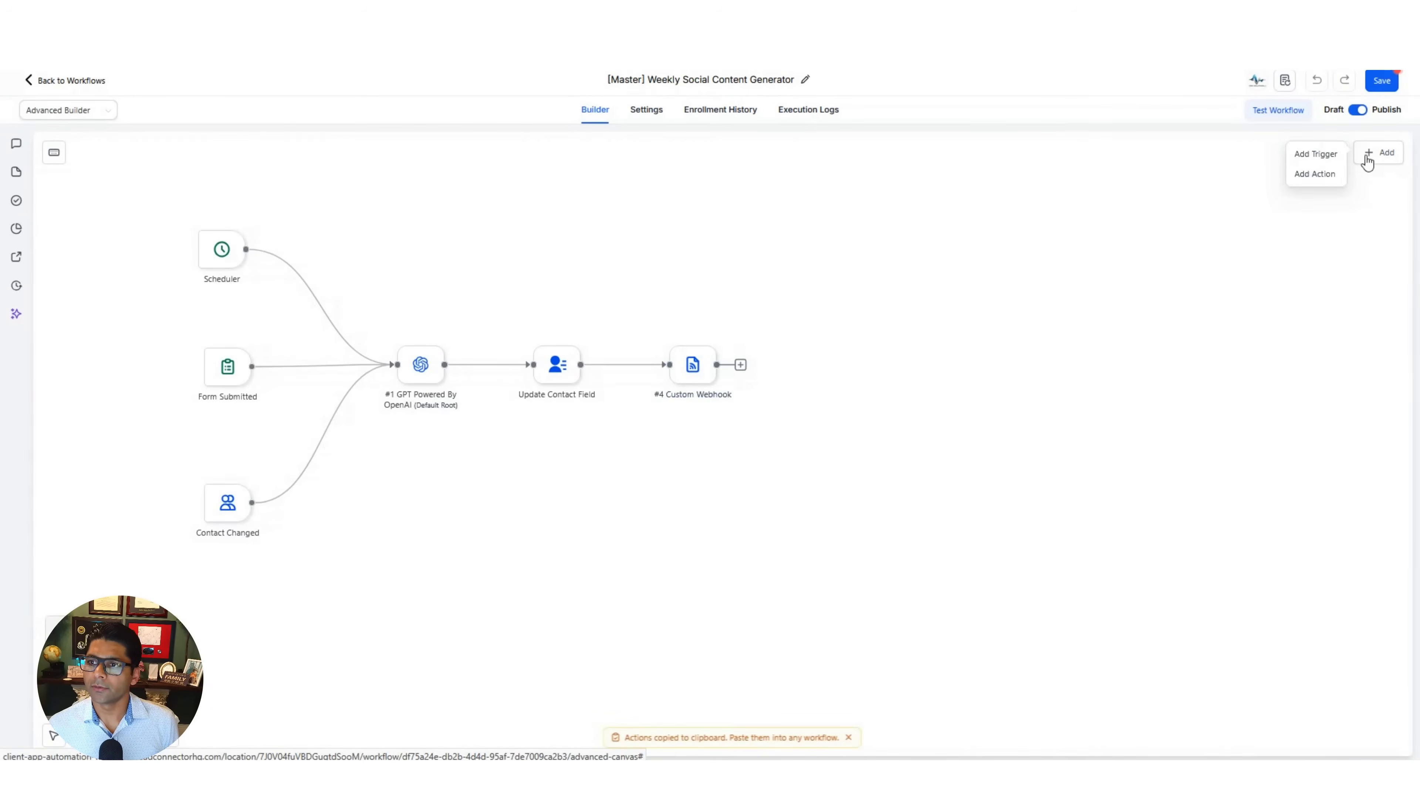
left_click(1318, 175)
type("webhook")
left_click(1178, 387)
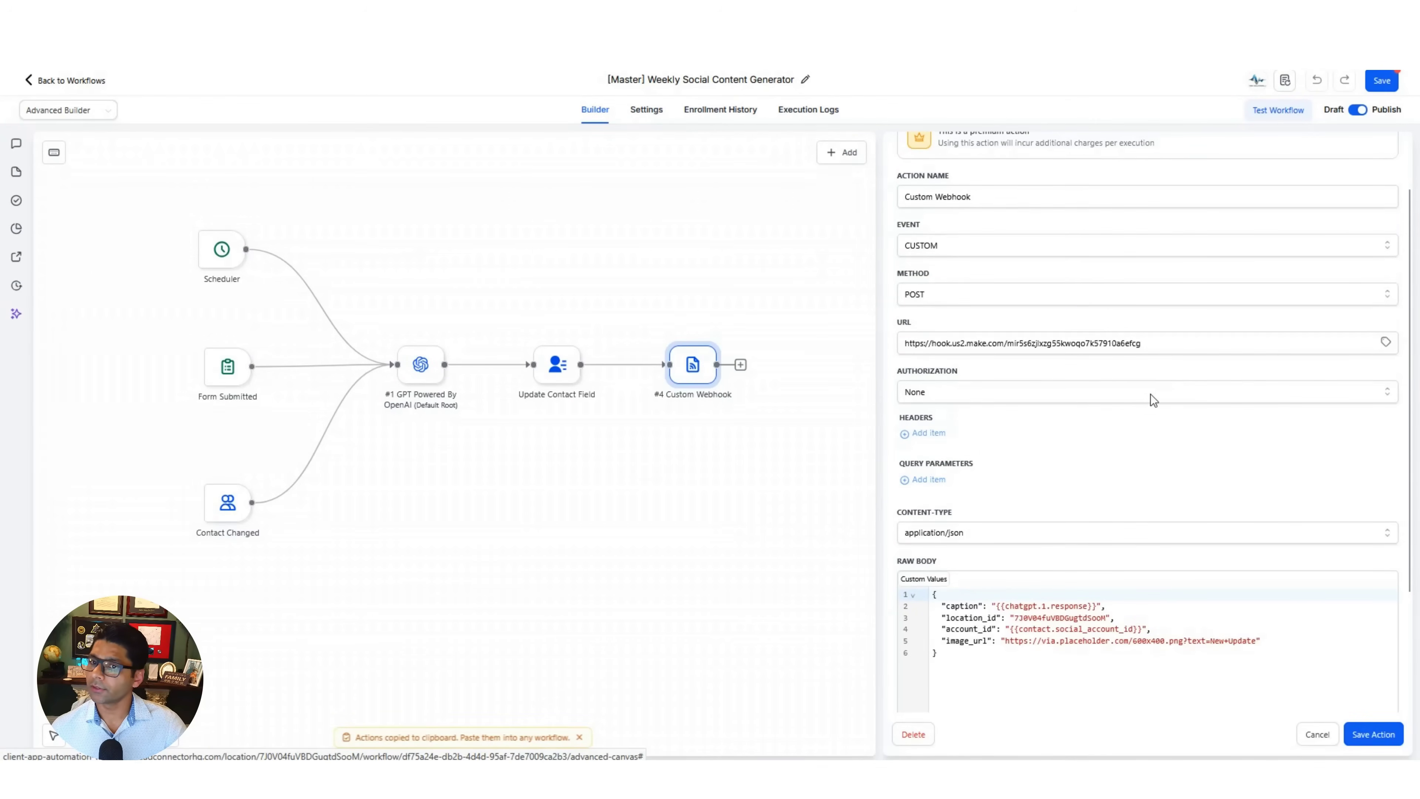
left_click_drag(1173, 343, 891, 348)
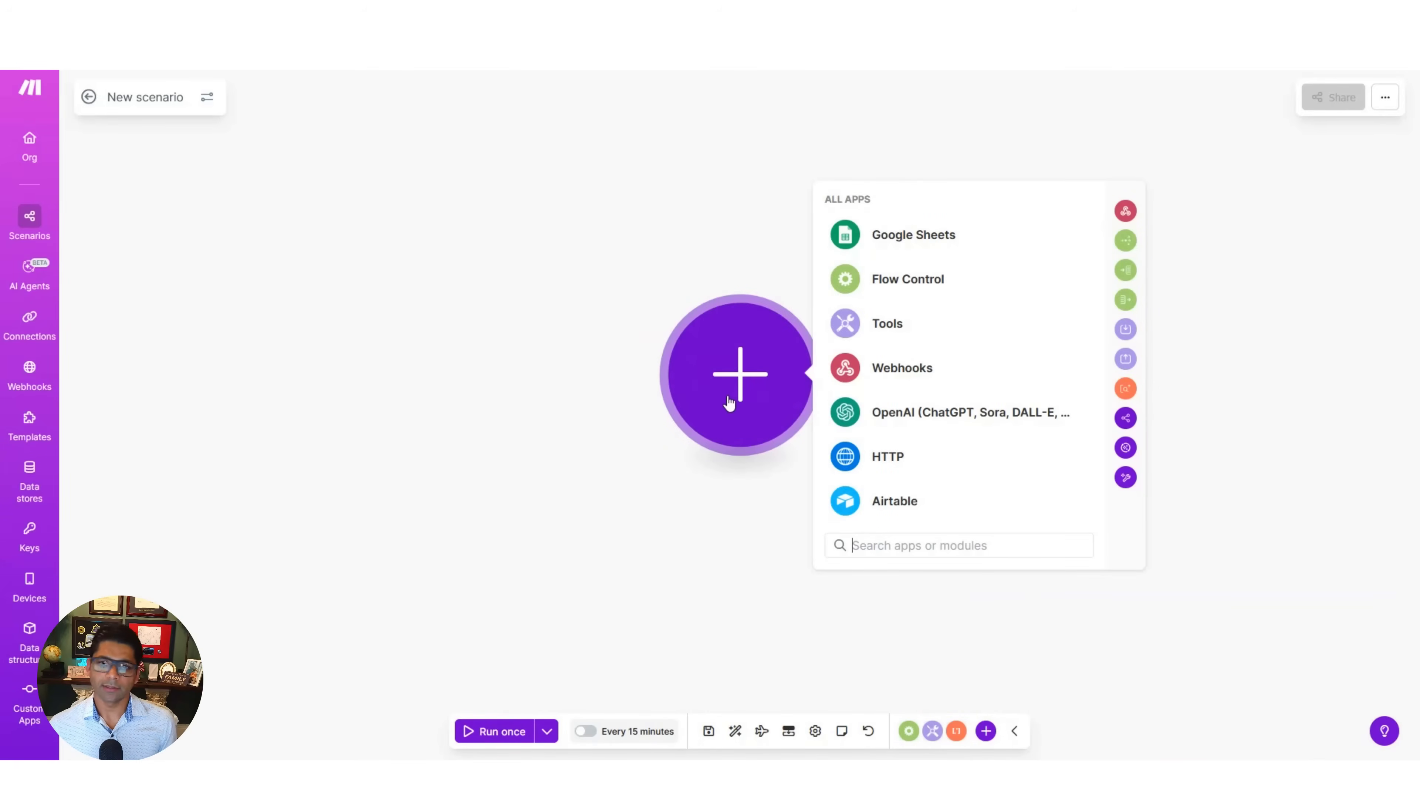
Add a Make custom webhook trigger with a new hook 'Social Wizard' and copy its address
left_click(909, 372)
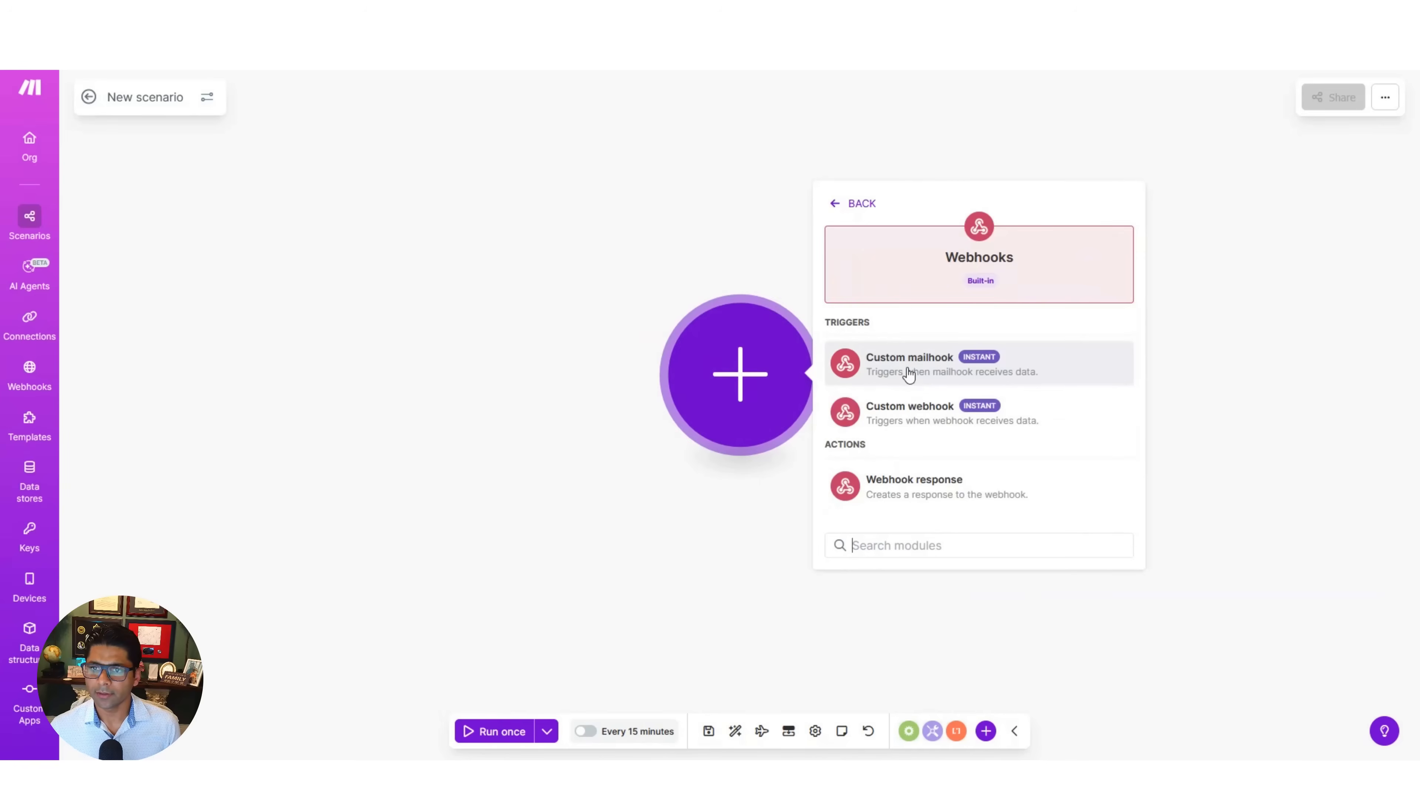
left_click(917, 423)
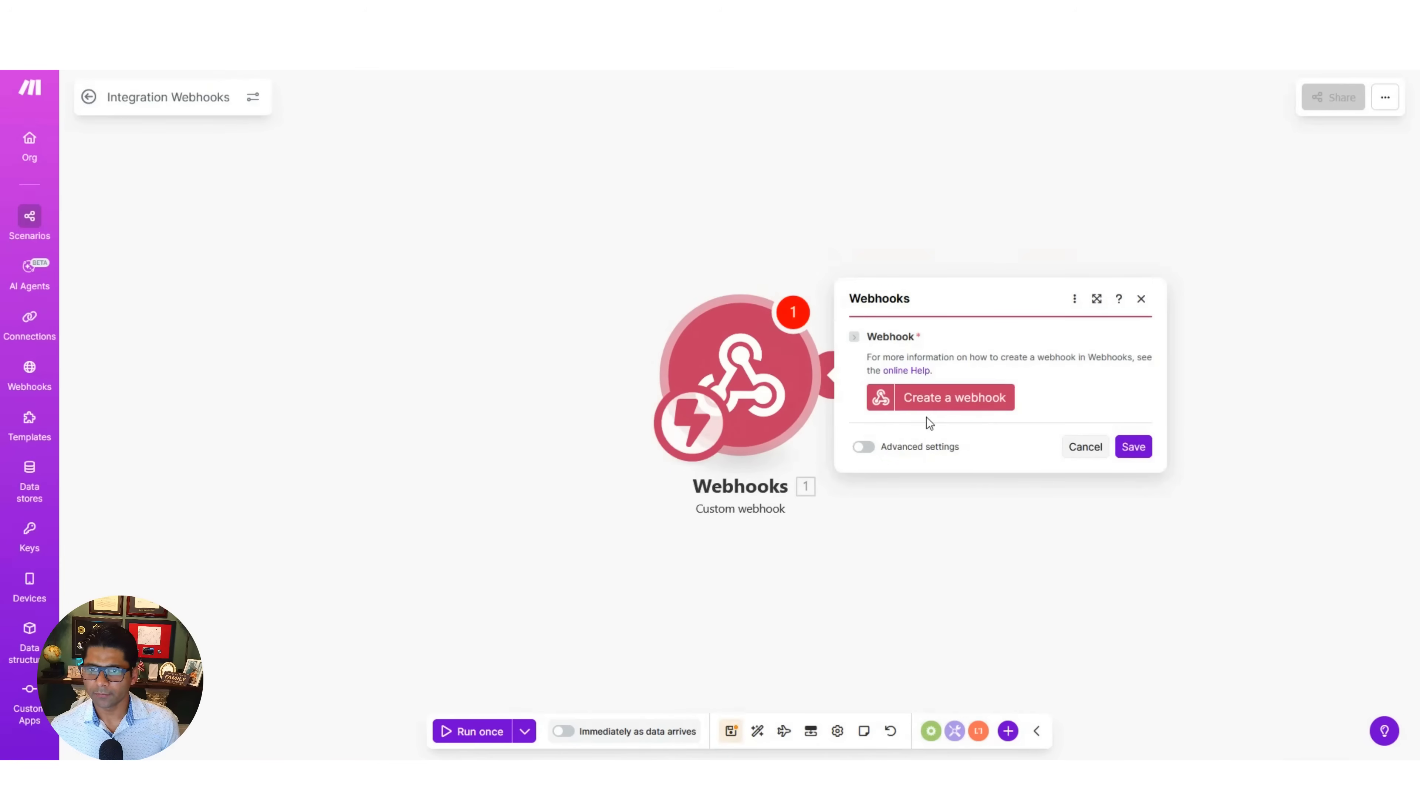
left_click(960, 398)
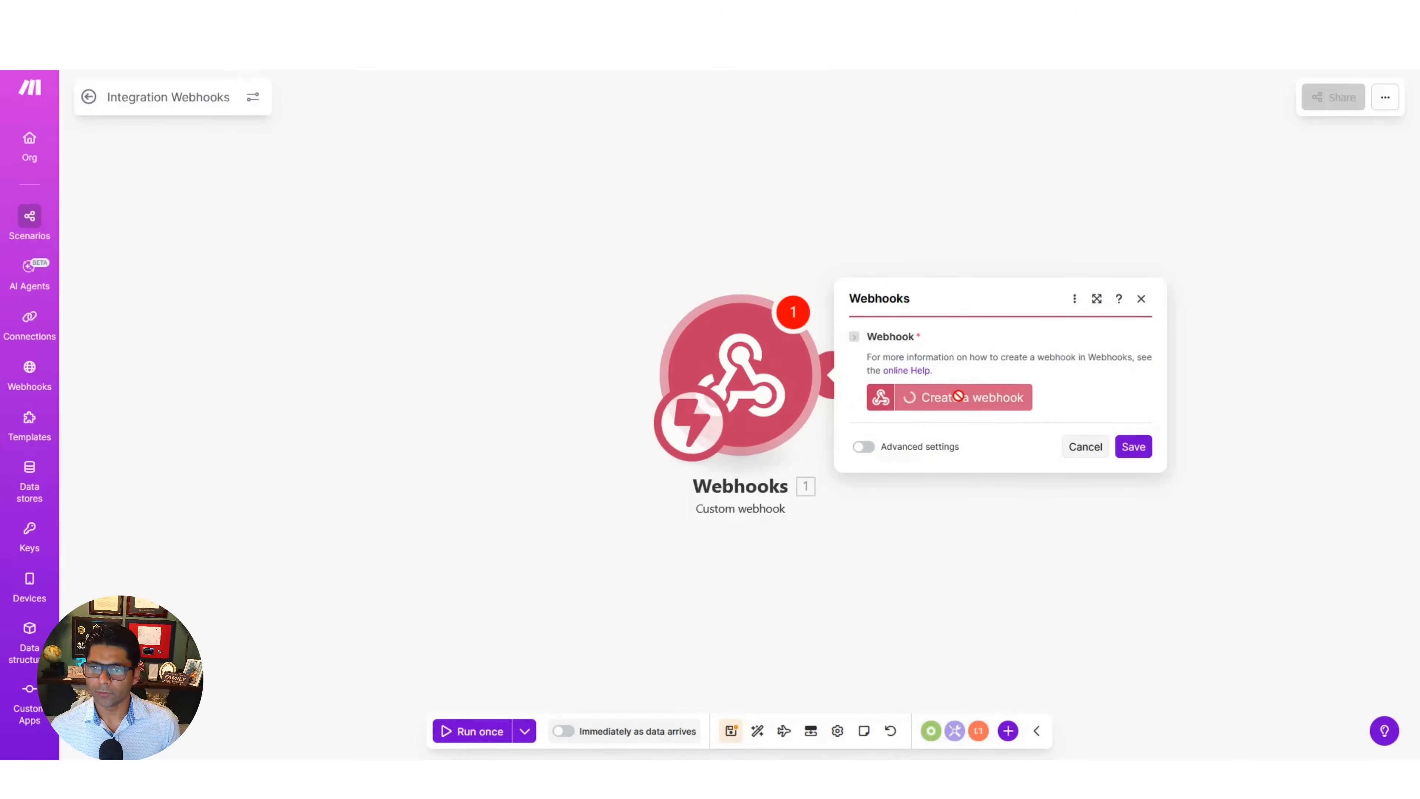
type("Social ")
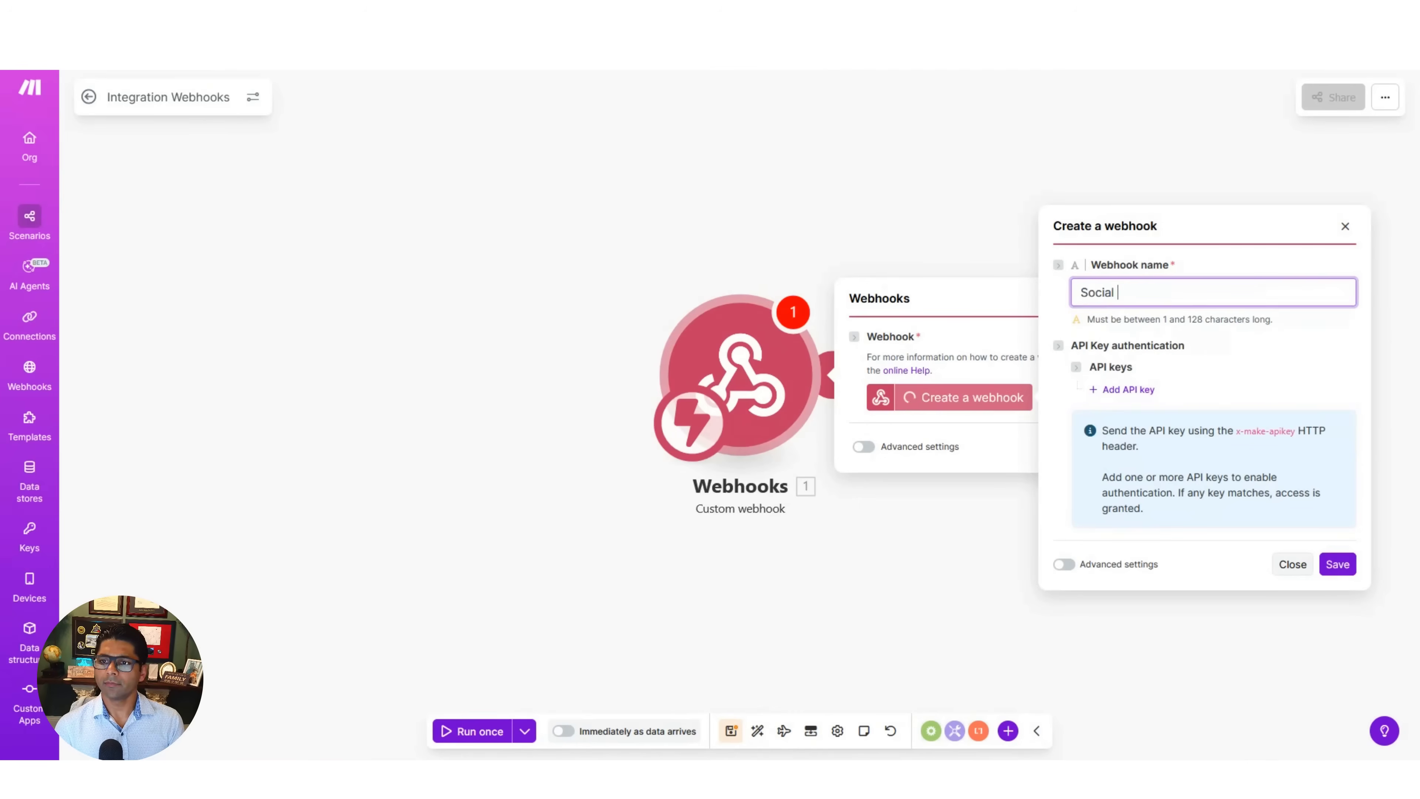
type("Wizard")
left_click(1338, 564)
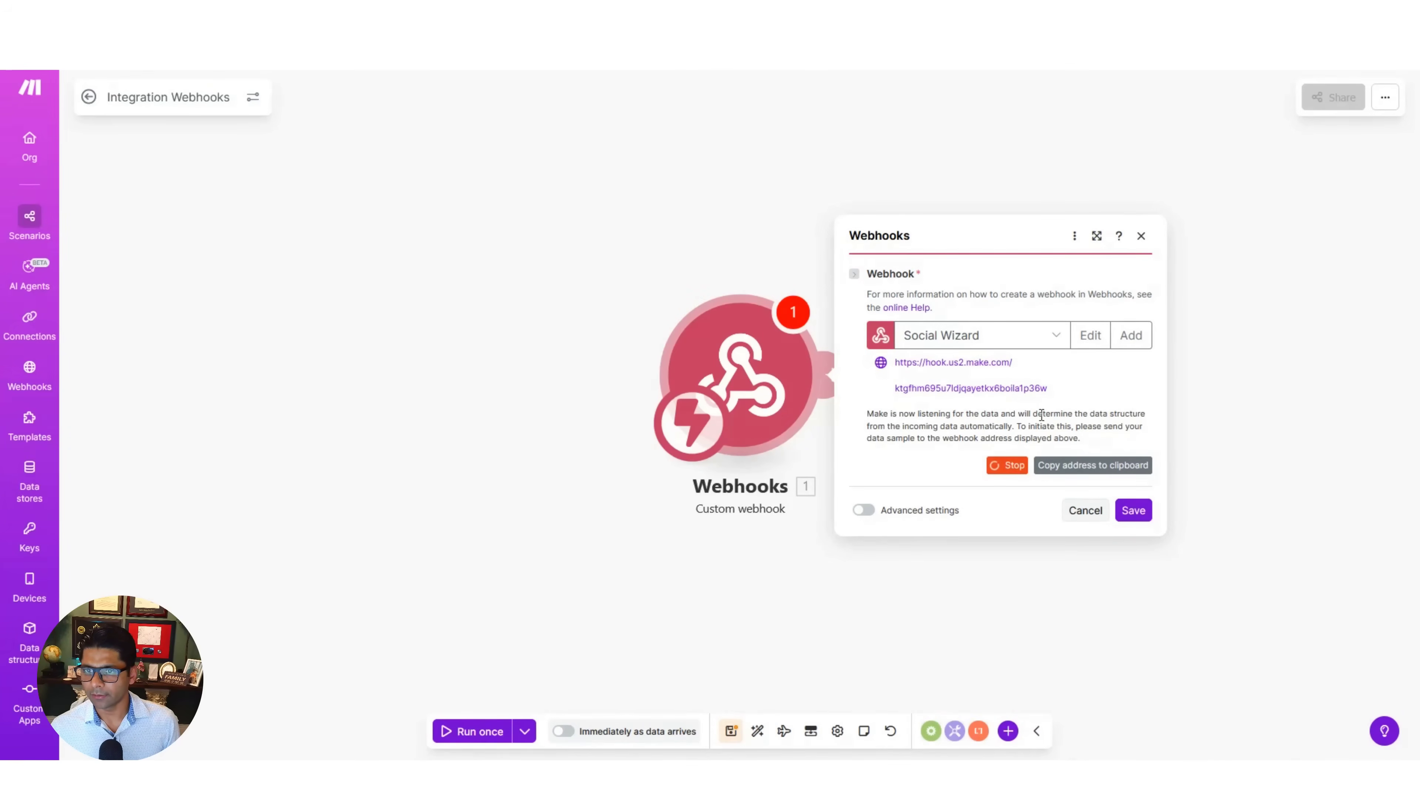
left_click(1097, 467)
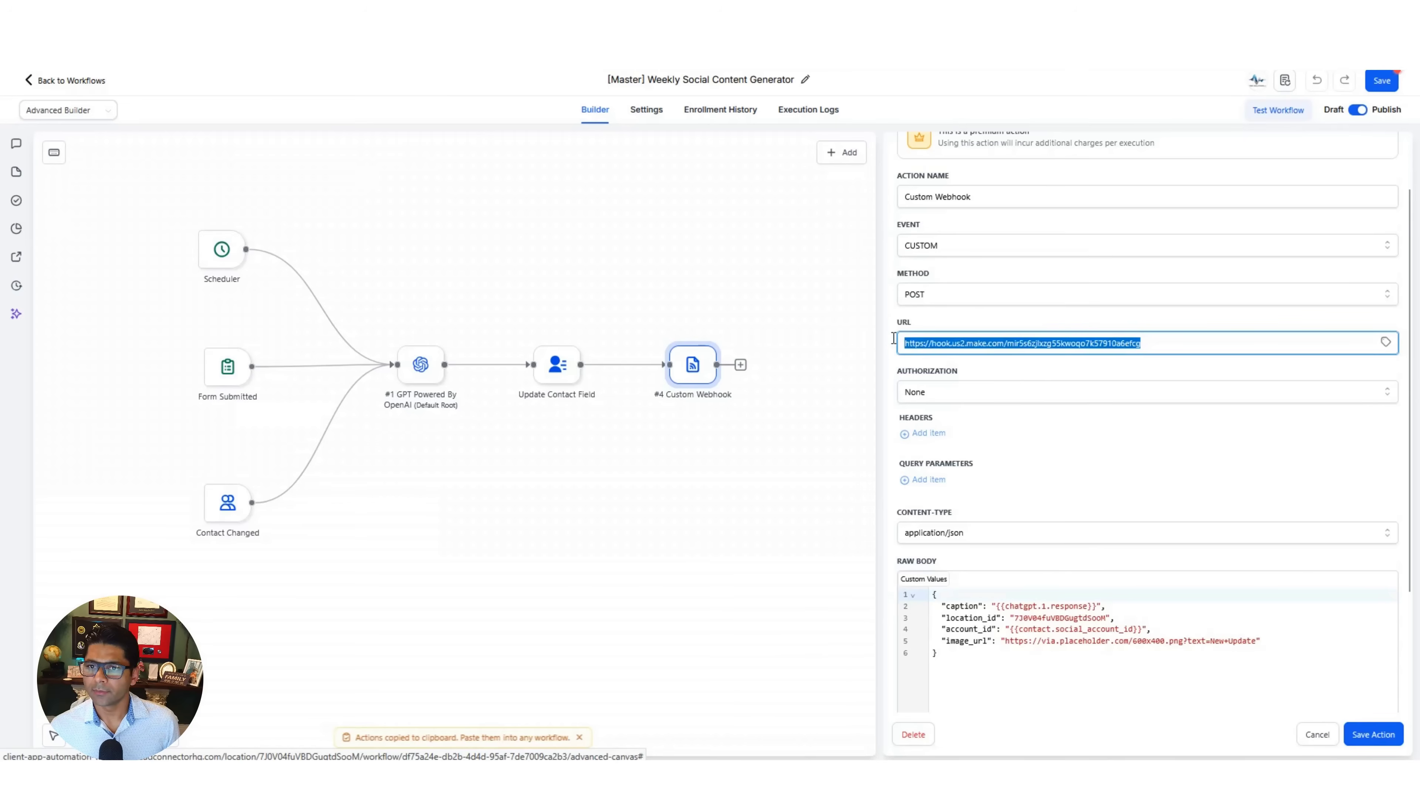
Keep Content-Type application/json and delete the location_id, account_id and image_url body lines
left_click(1135, 372)
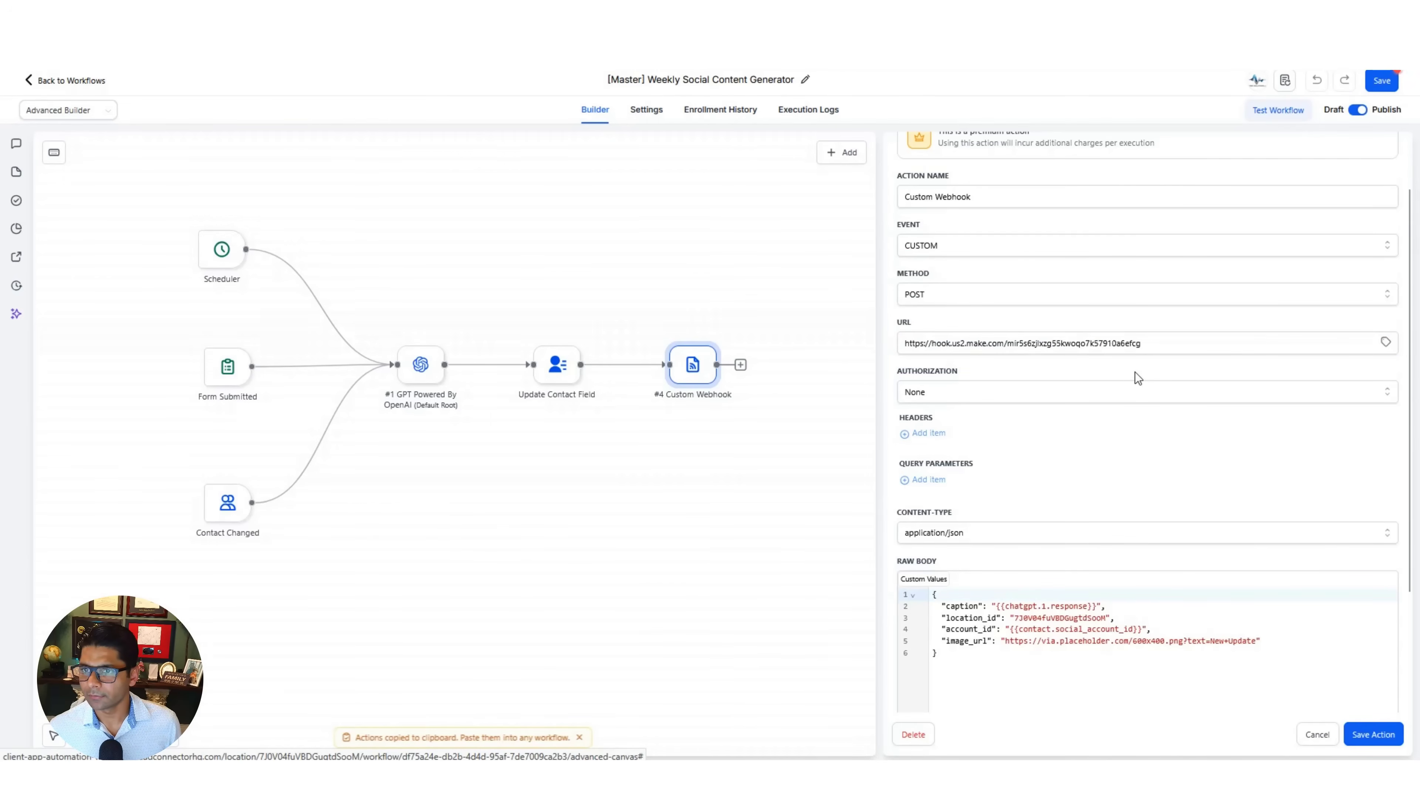
scroll(1134, 386, "down", 3)
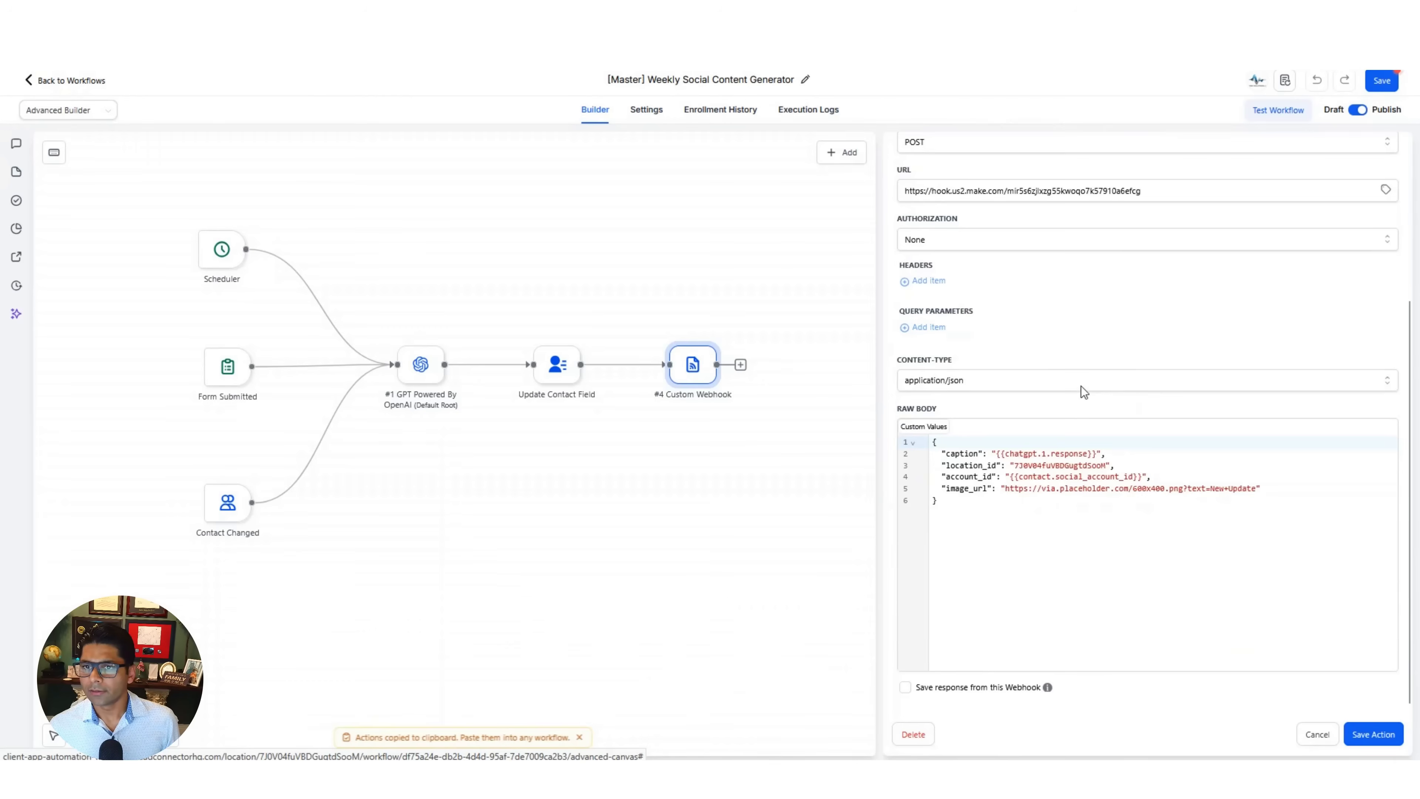
left_click(1087, 380)
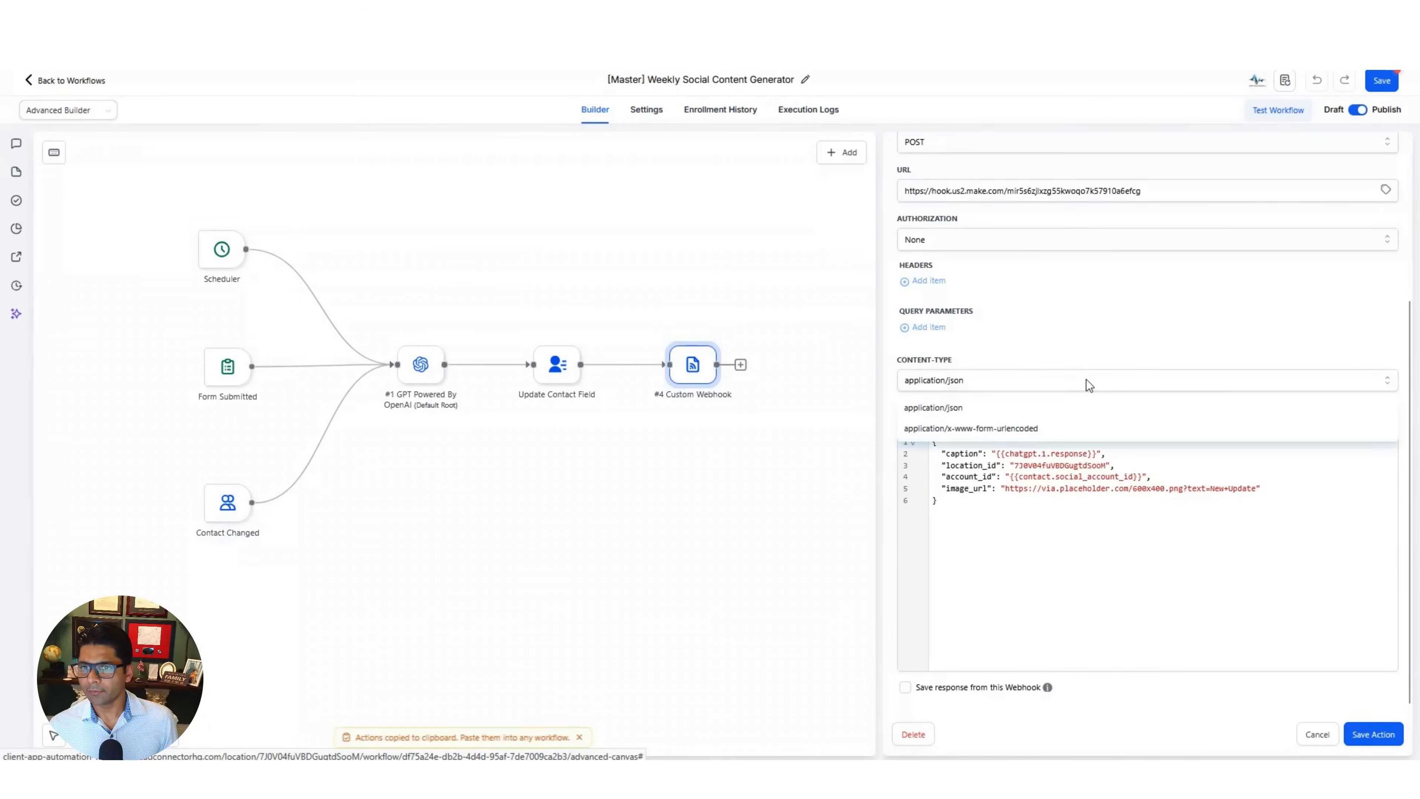
left_click(1006, 419)
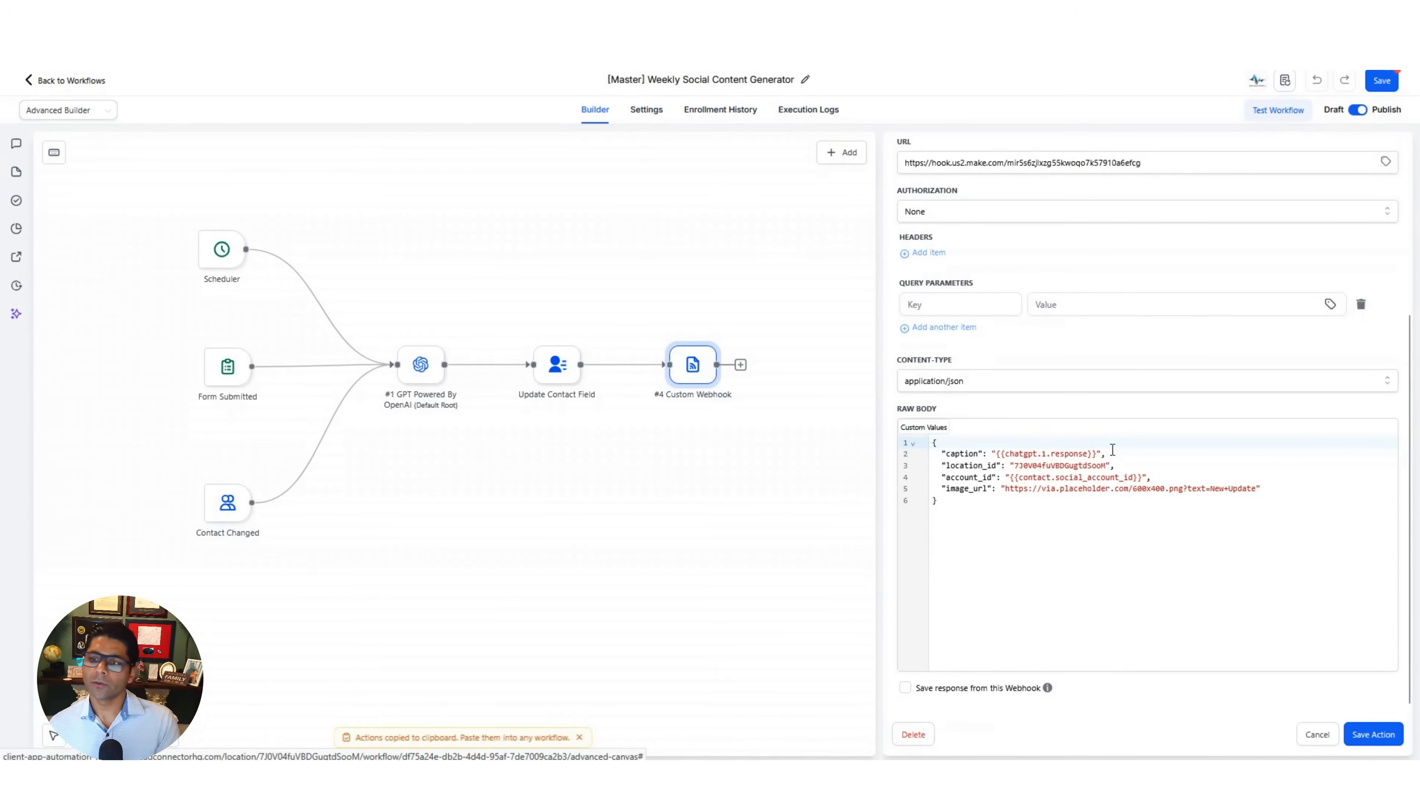
left_click_drag(1104, 453, 1082, 506)
key("BackSpace")
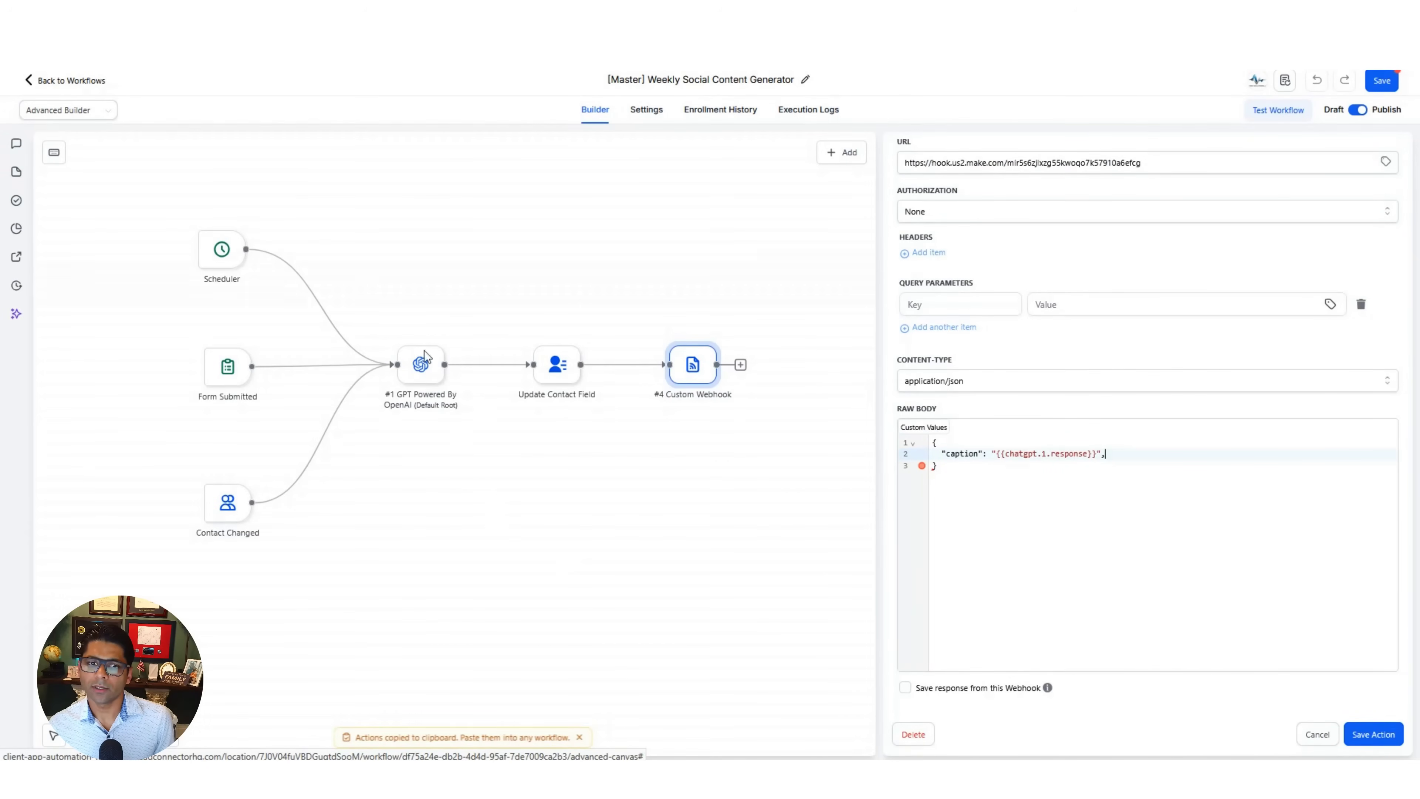
mouse_move(581, 397)
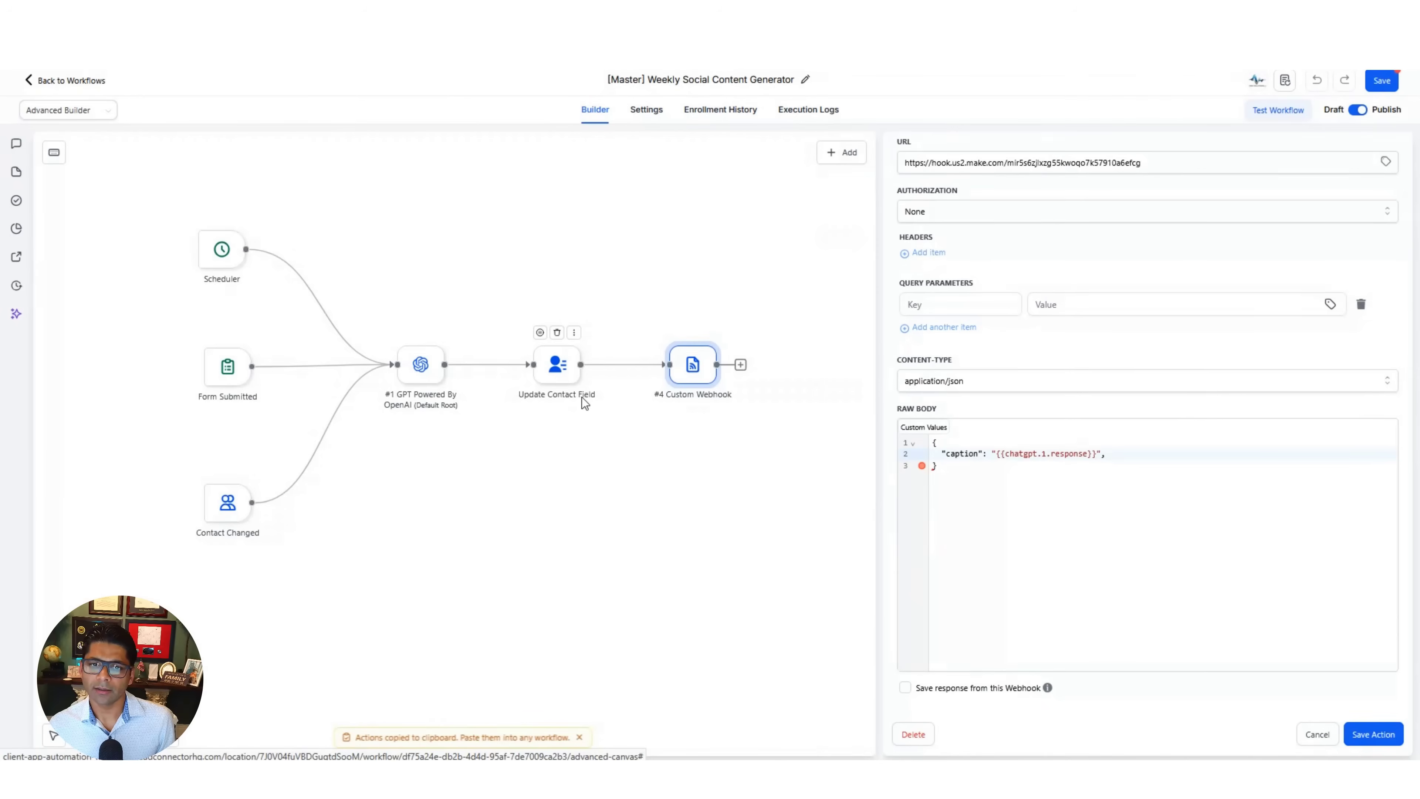
mouse_move(703, 394)
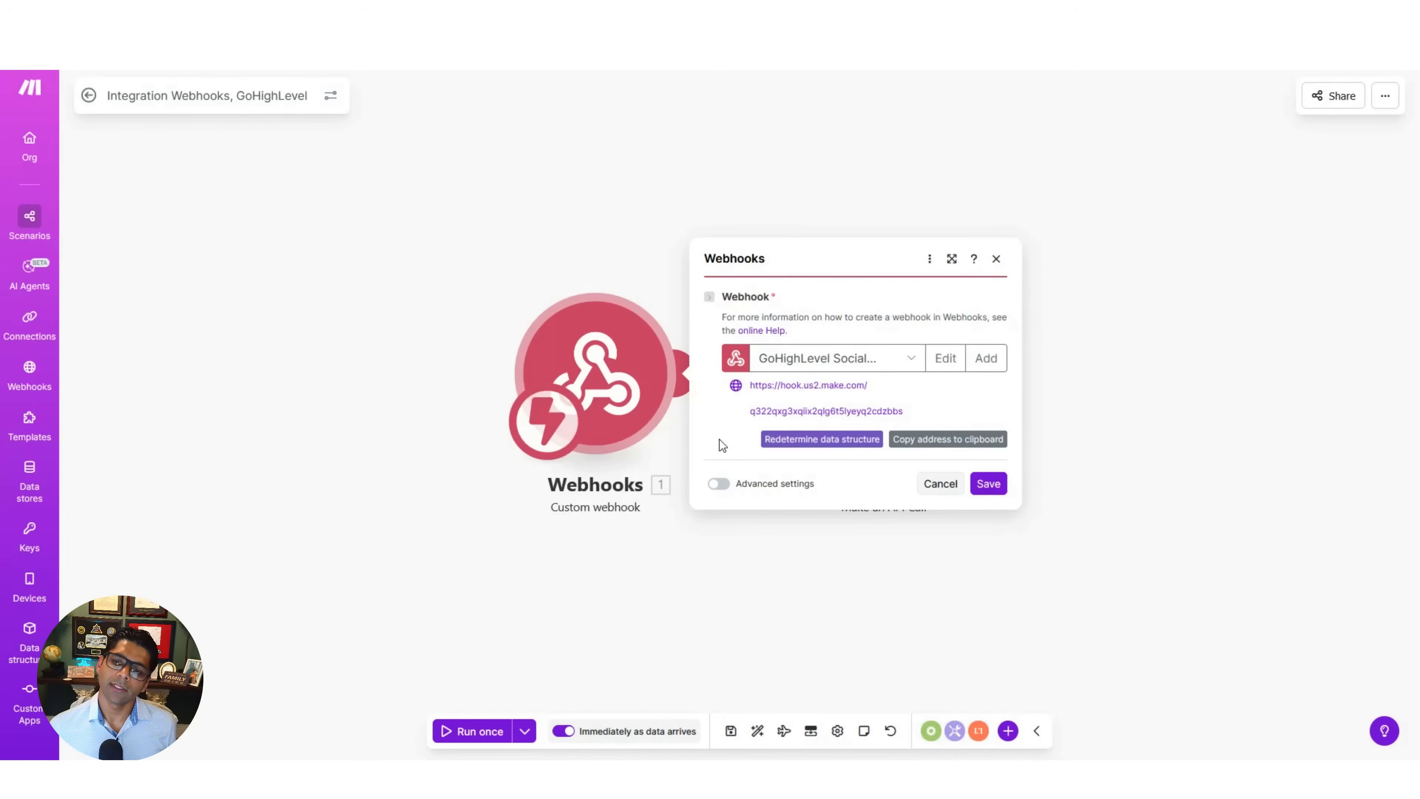
Close the GoHighLevel webhook settings and save Social Wizard 2 as the Facebook Pages scenario's hook
left_click(861, 445)
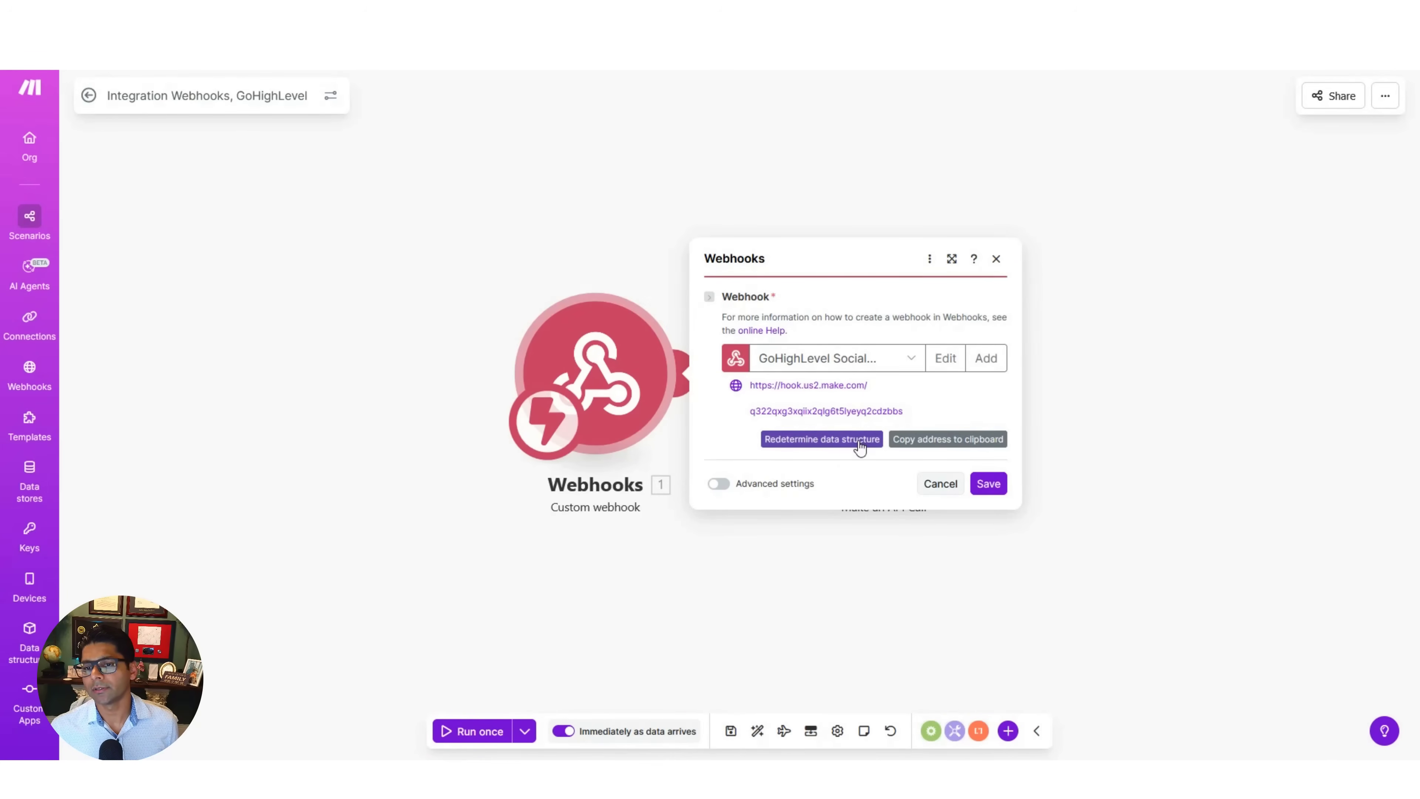
left_click(956, 491)
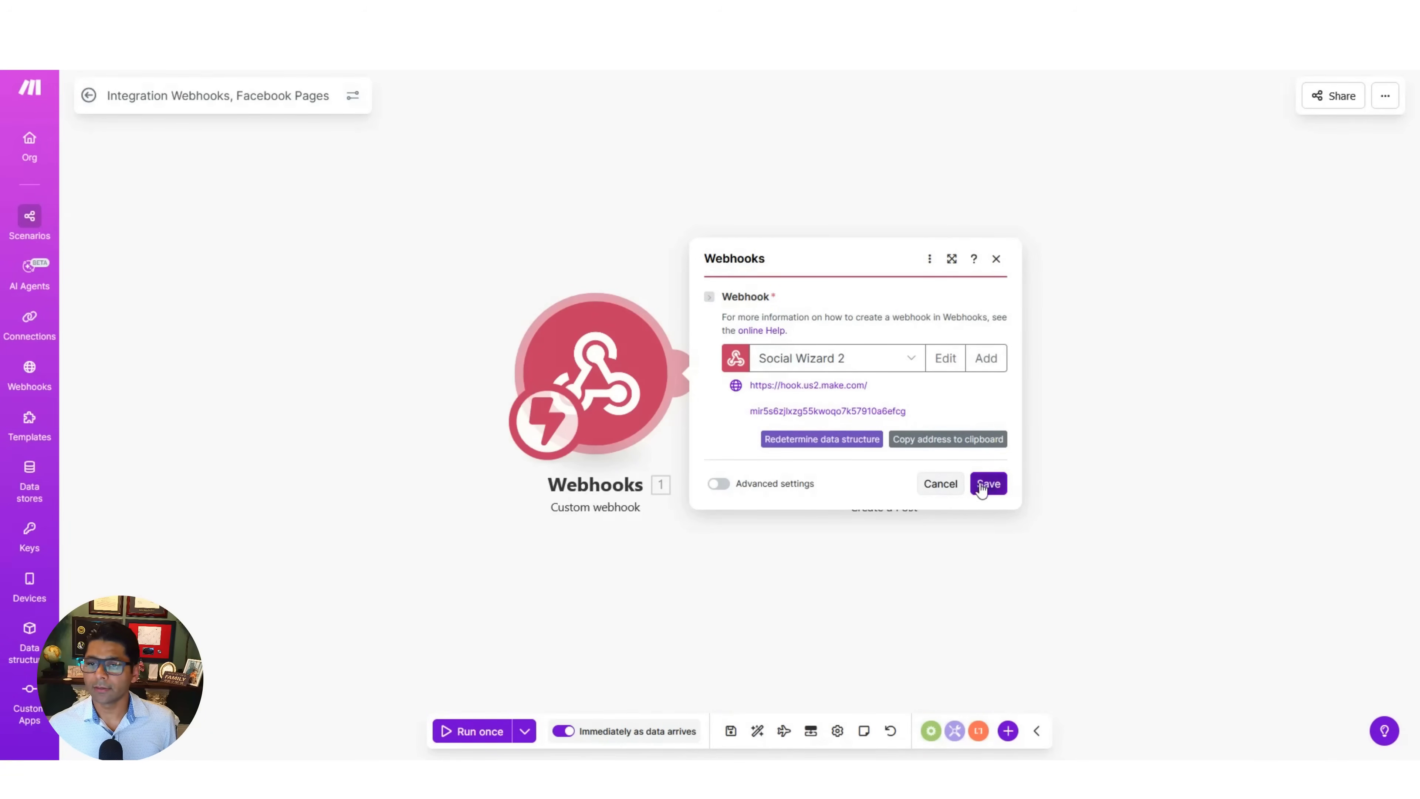
left_click(953, 491)
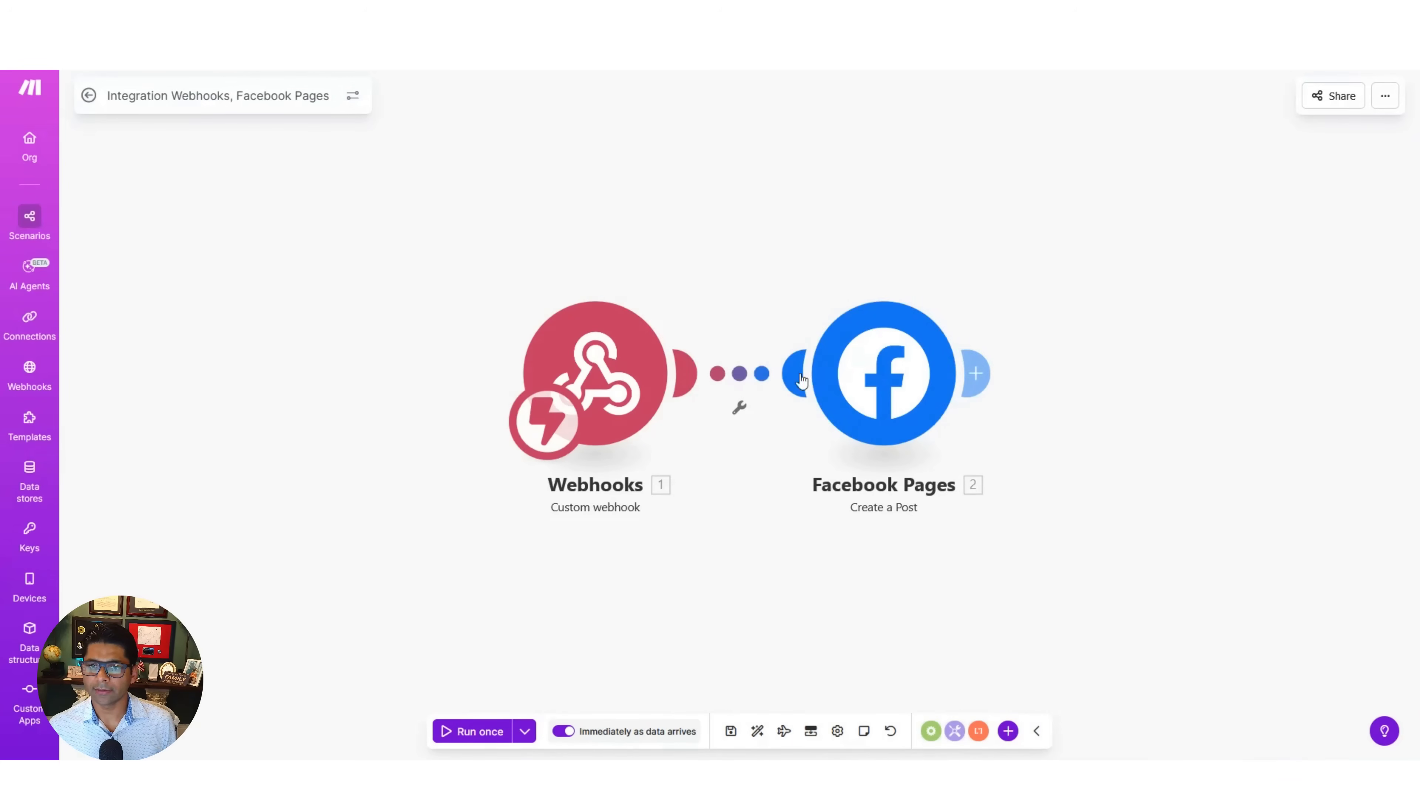
In Create a Post, keep the existing Facebook connection and choose the Sonic Combinator (Sarasota) page
left_click(1008, 732)
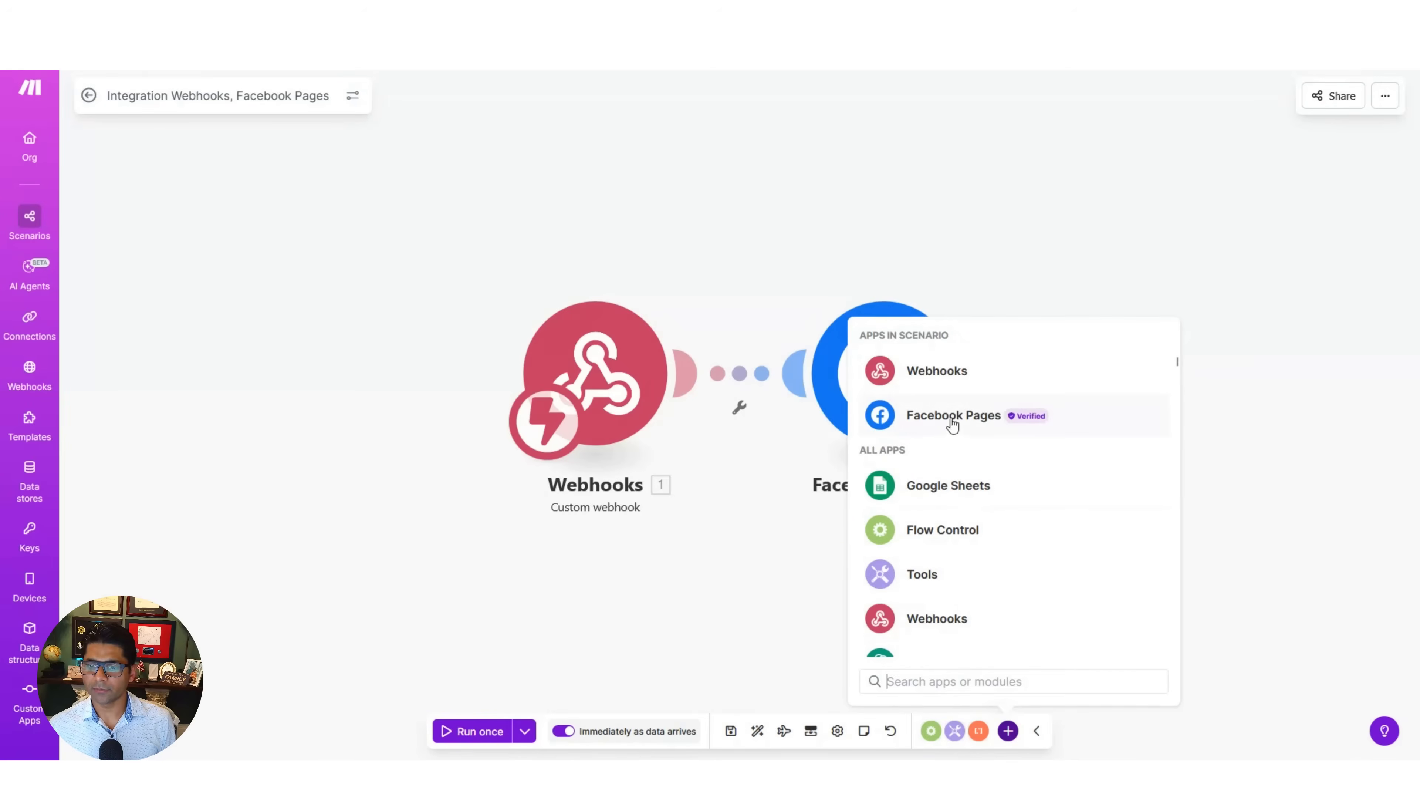
left_click(781, 601)
left_click(881, 401)
left_click(1126, 274)
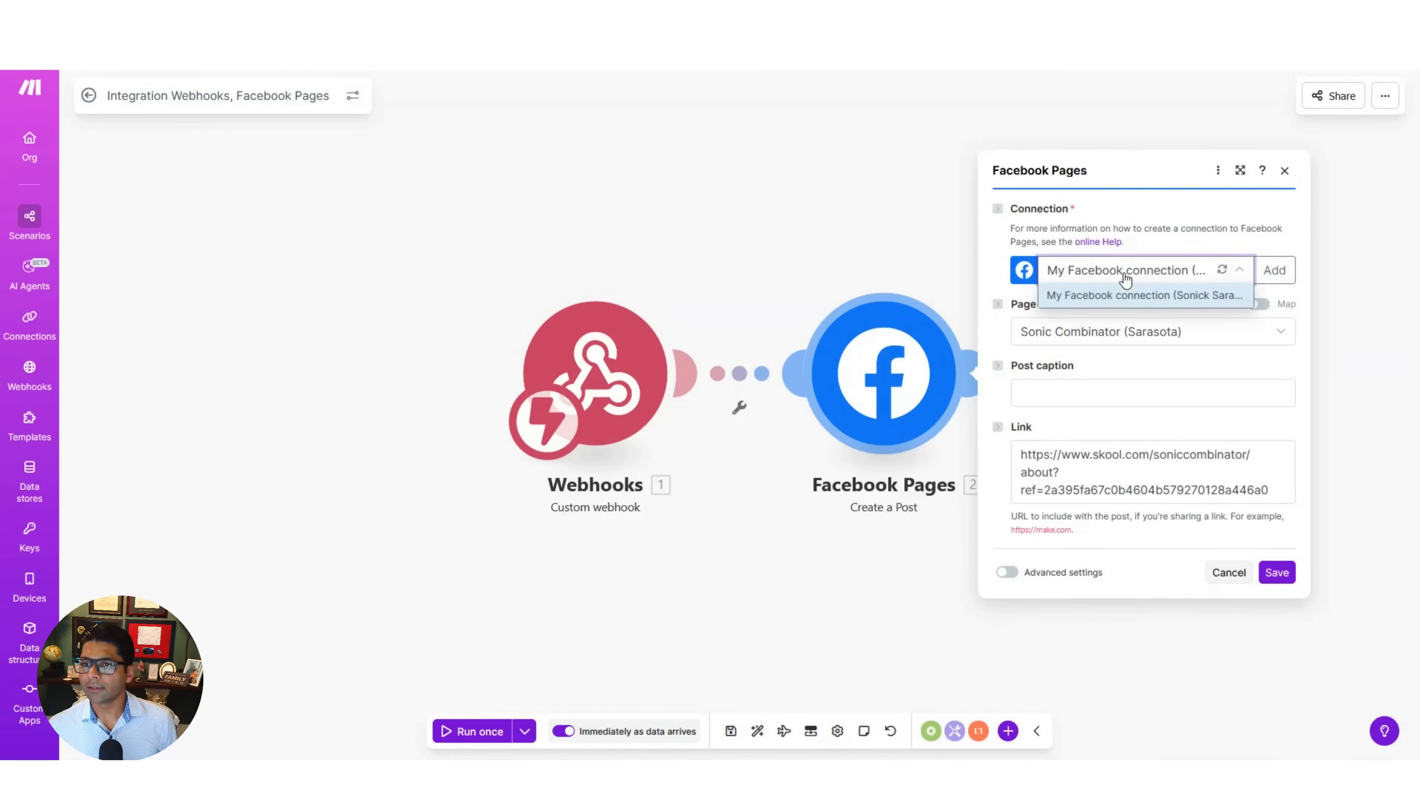
left_click(1125, 278)
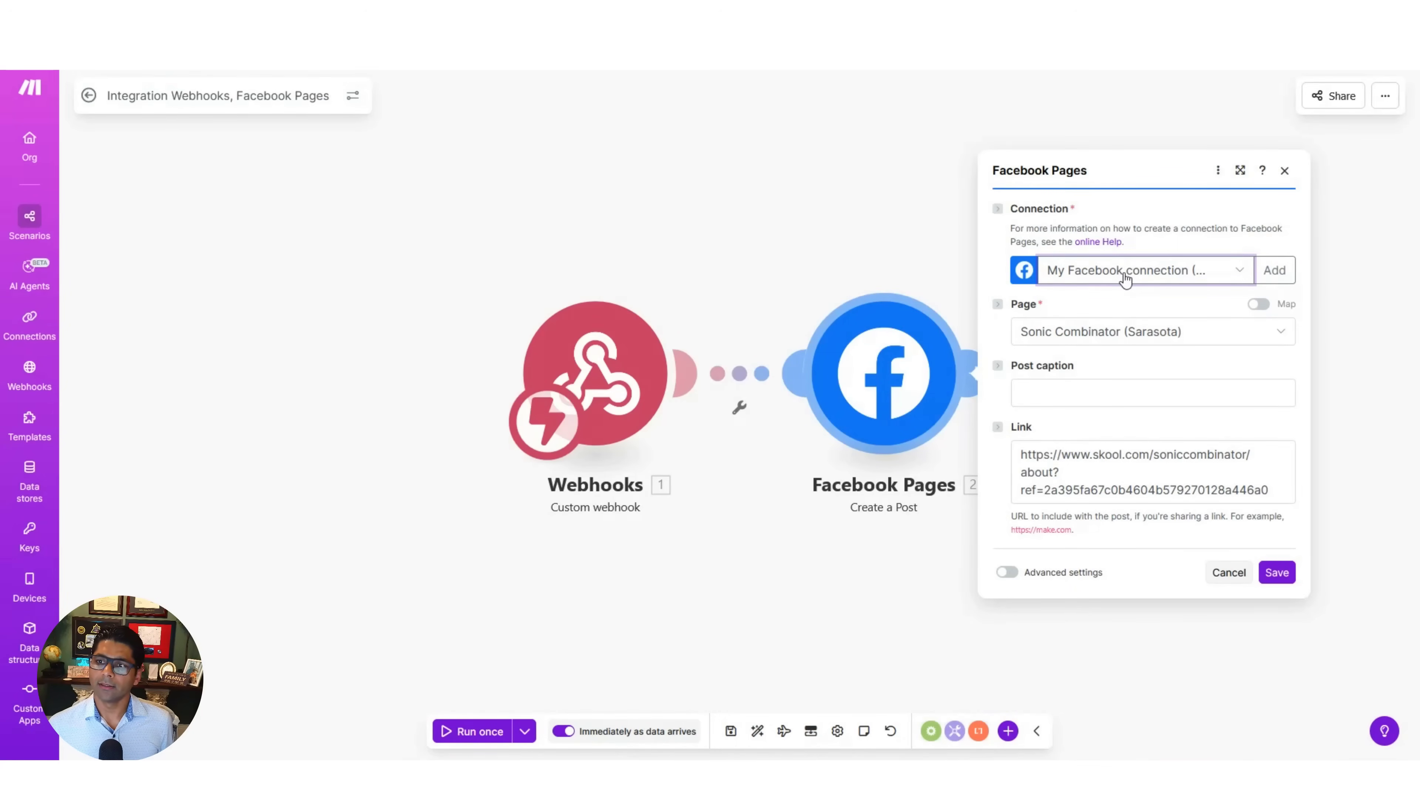
left_click(1281, 332)
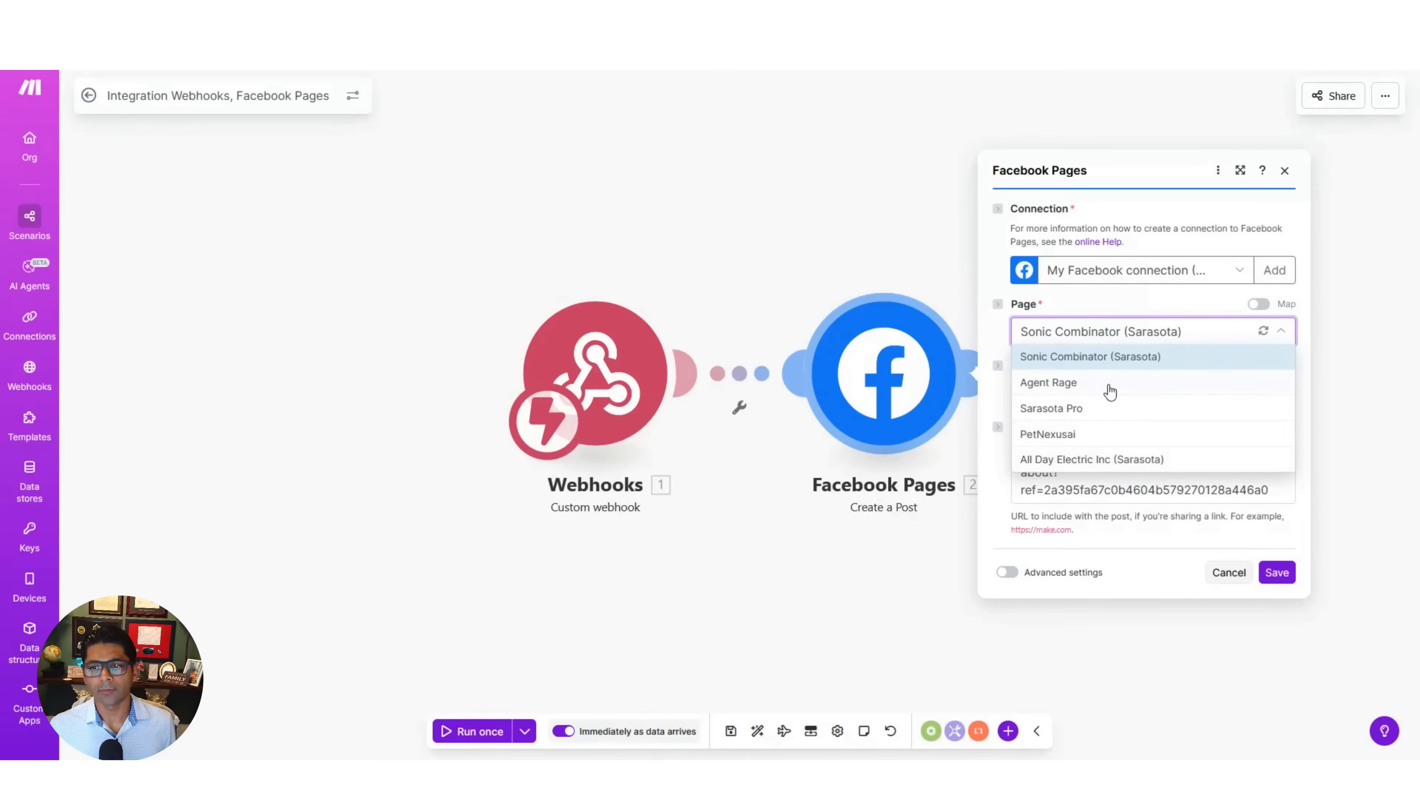
left_click(1106, 357)
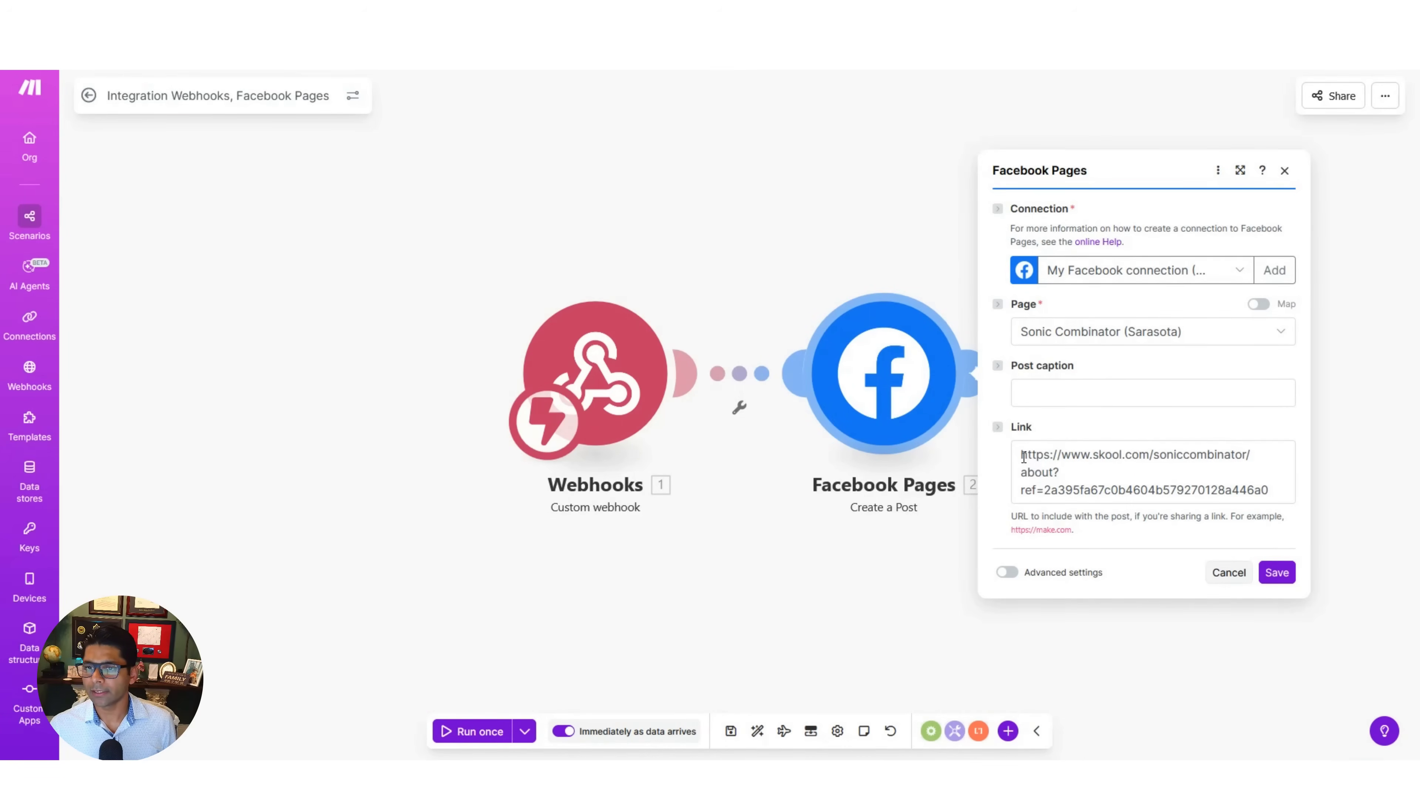
Select the link URL, save the Facebook Pages module, and return to HighLevel
left_click_drag(1023, 457, 1284, 523)
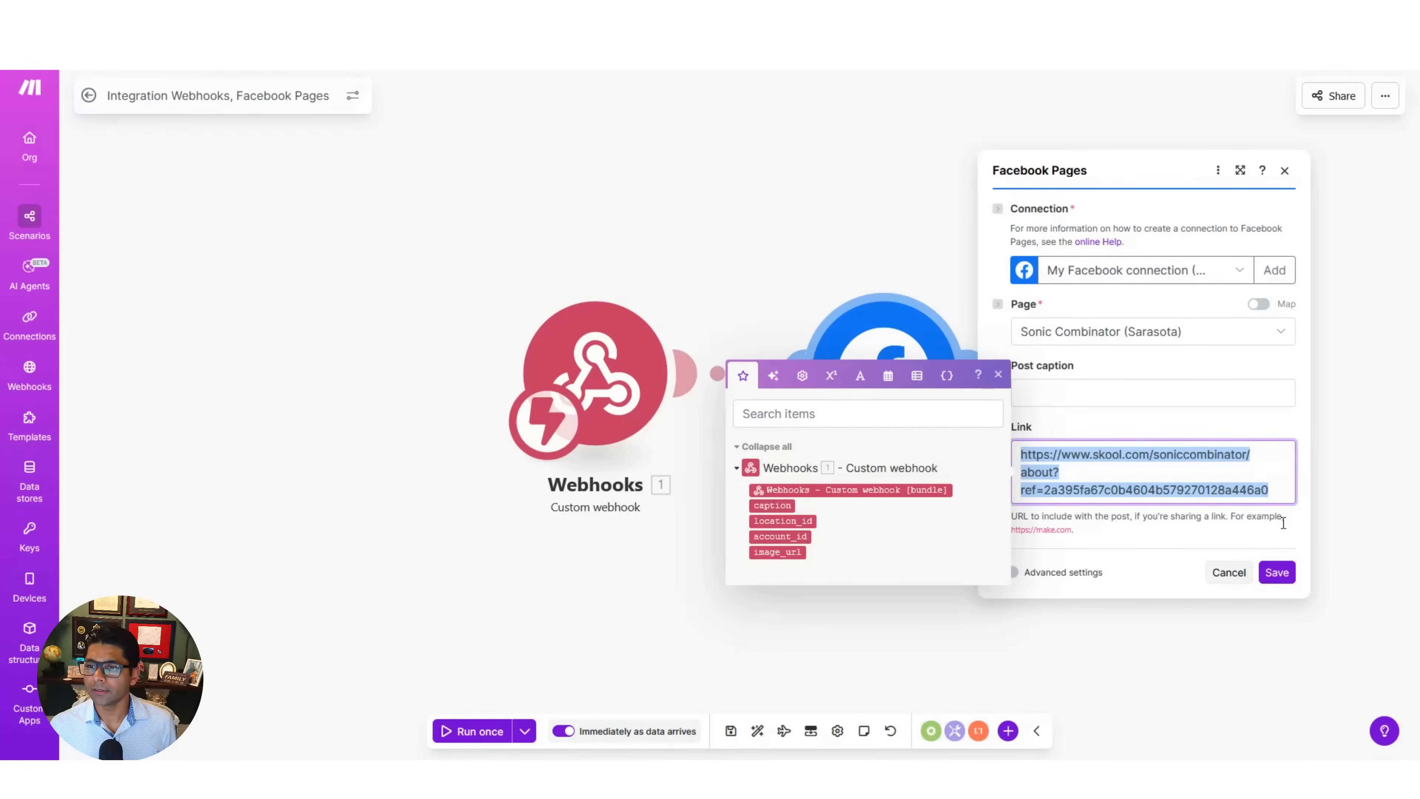
left_click(1294, 531)
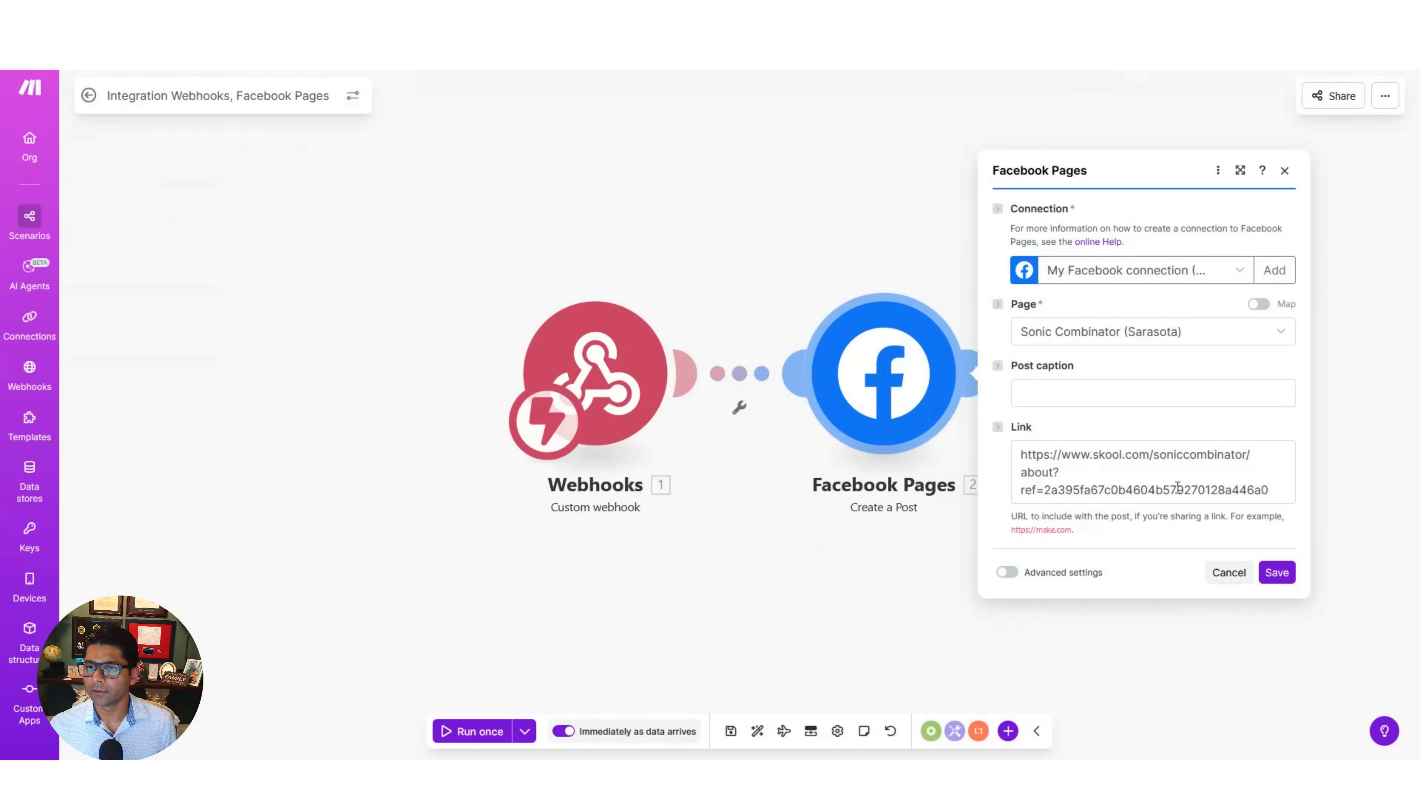
left_click(1277, 572)
key("super+m")
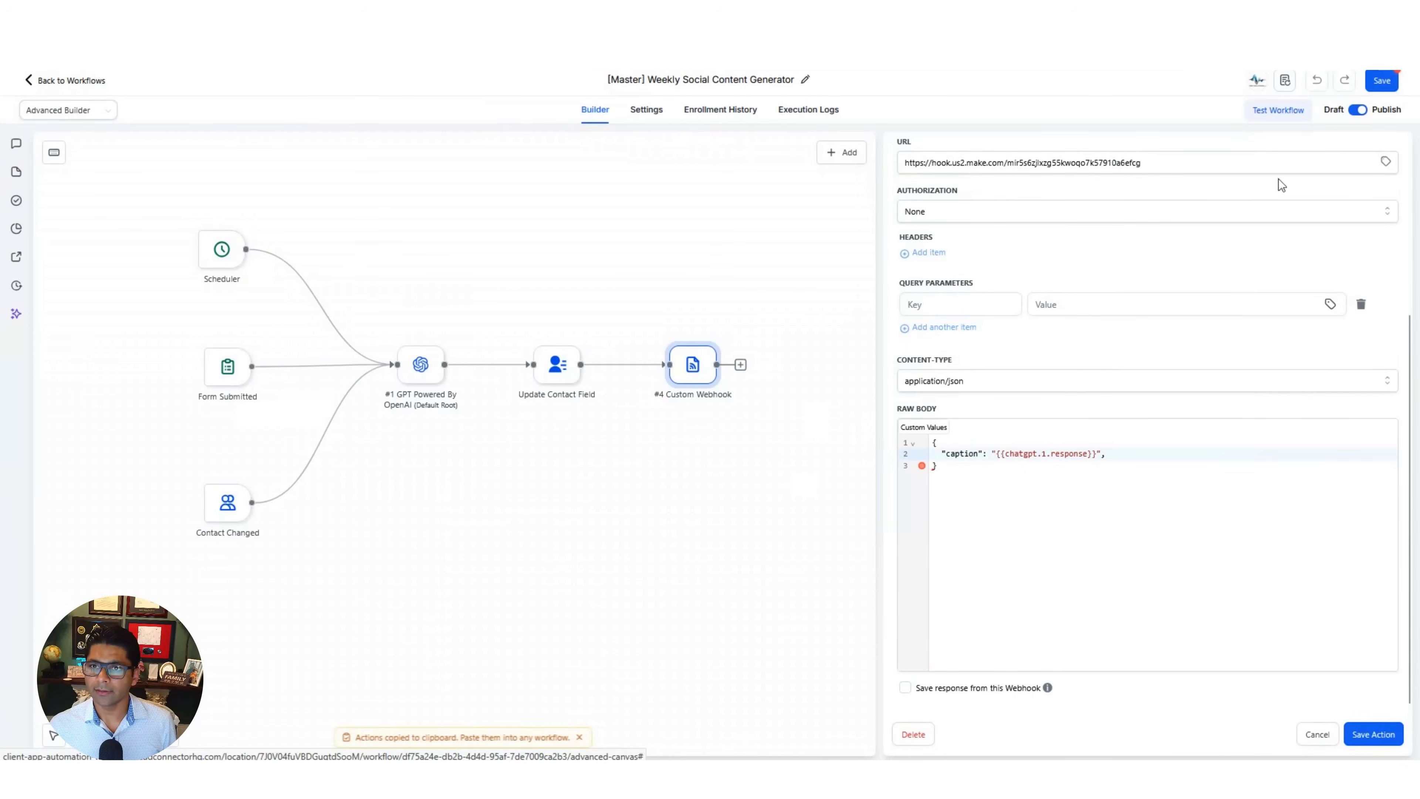
Close the Custom Webhook settings and start a test run of the Weekly Social Content Generator workflow
key("Escape")
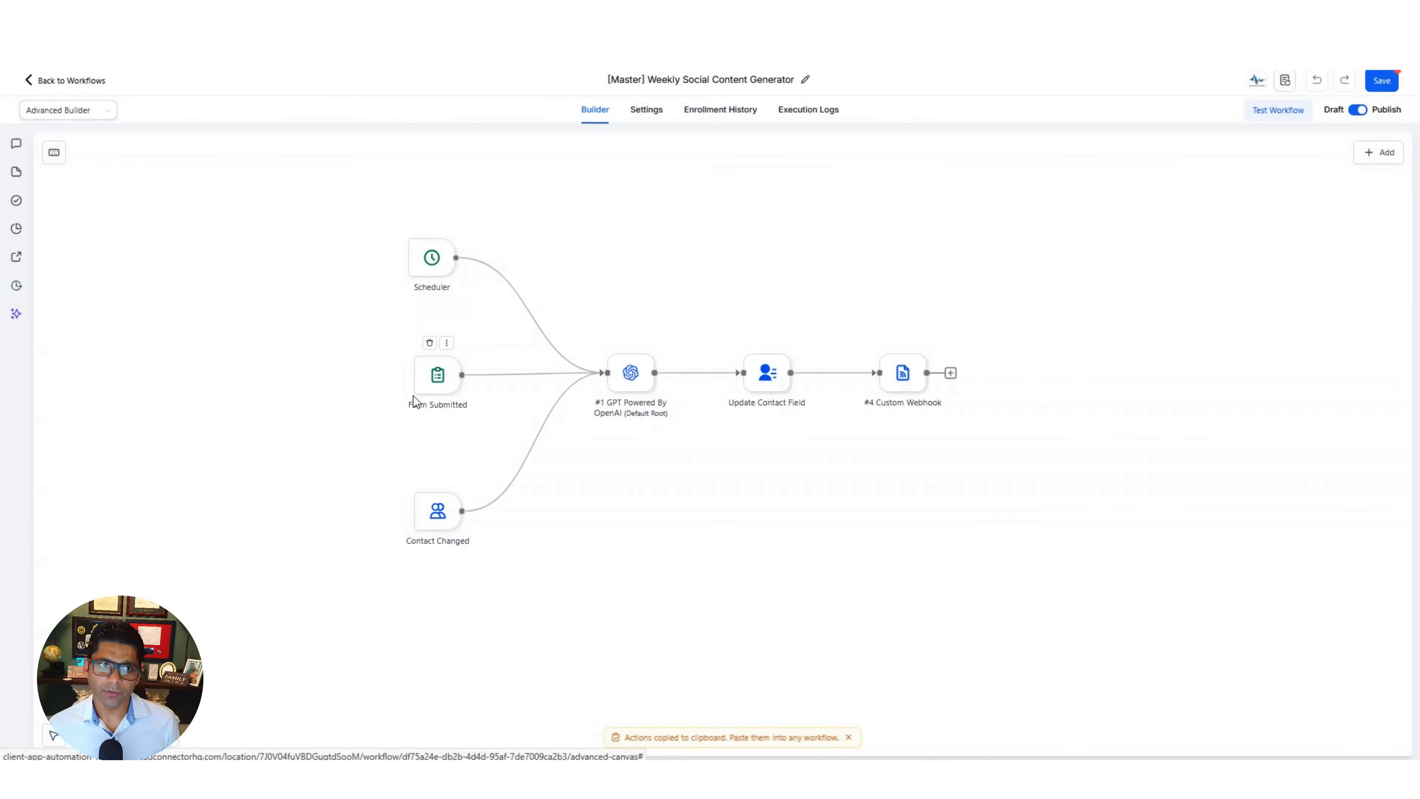
left_click(1278, 115)
left_click(1233, 221)
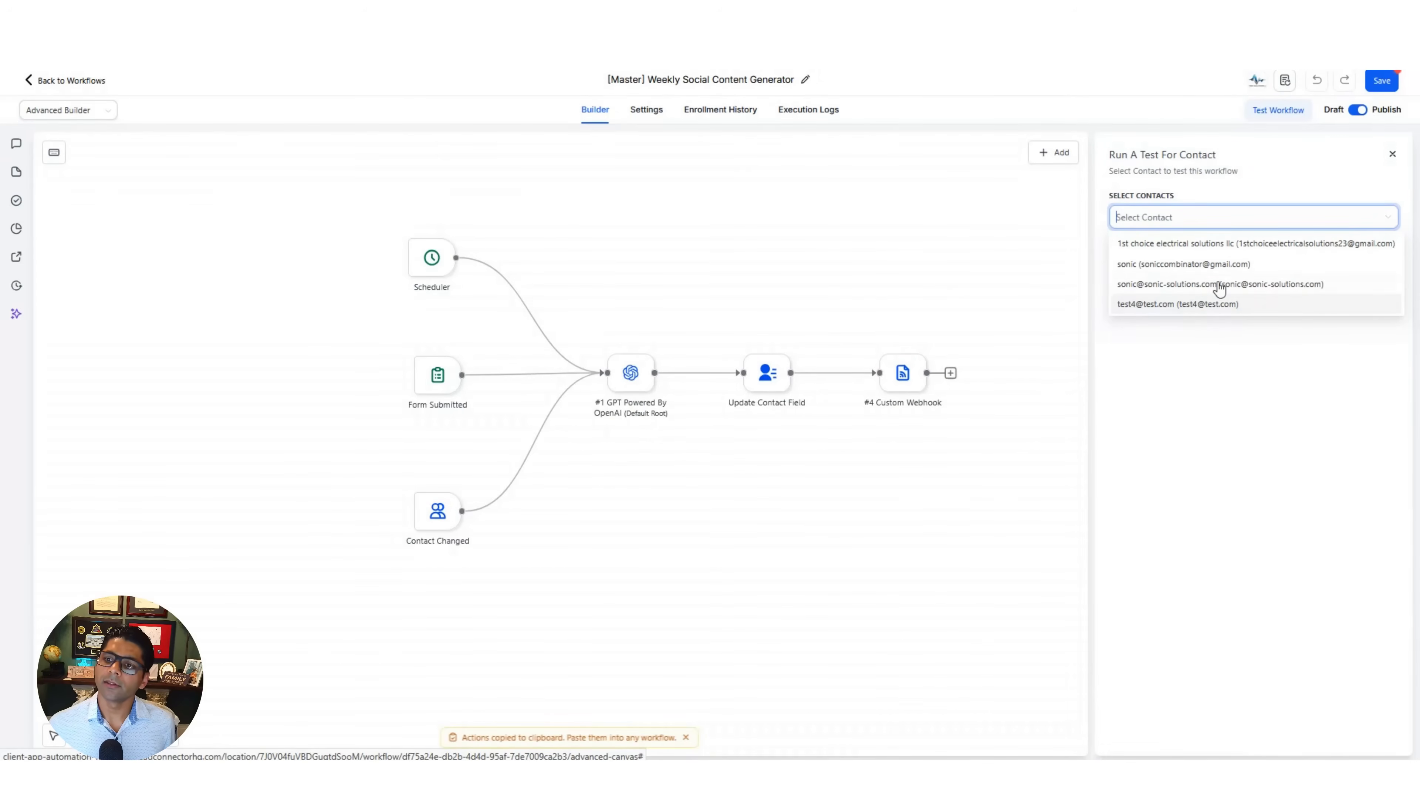
left_click(1203, 365)
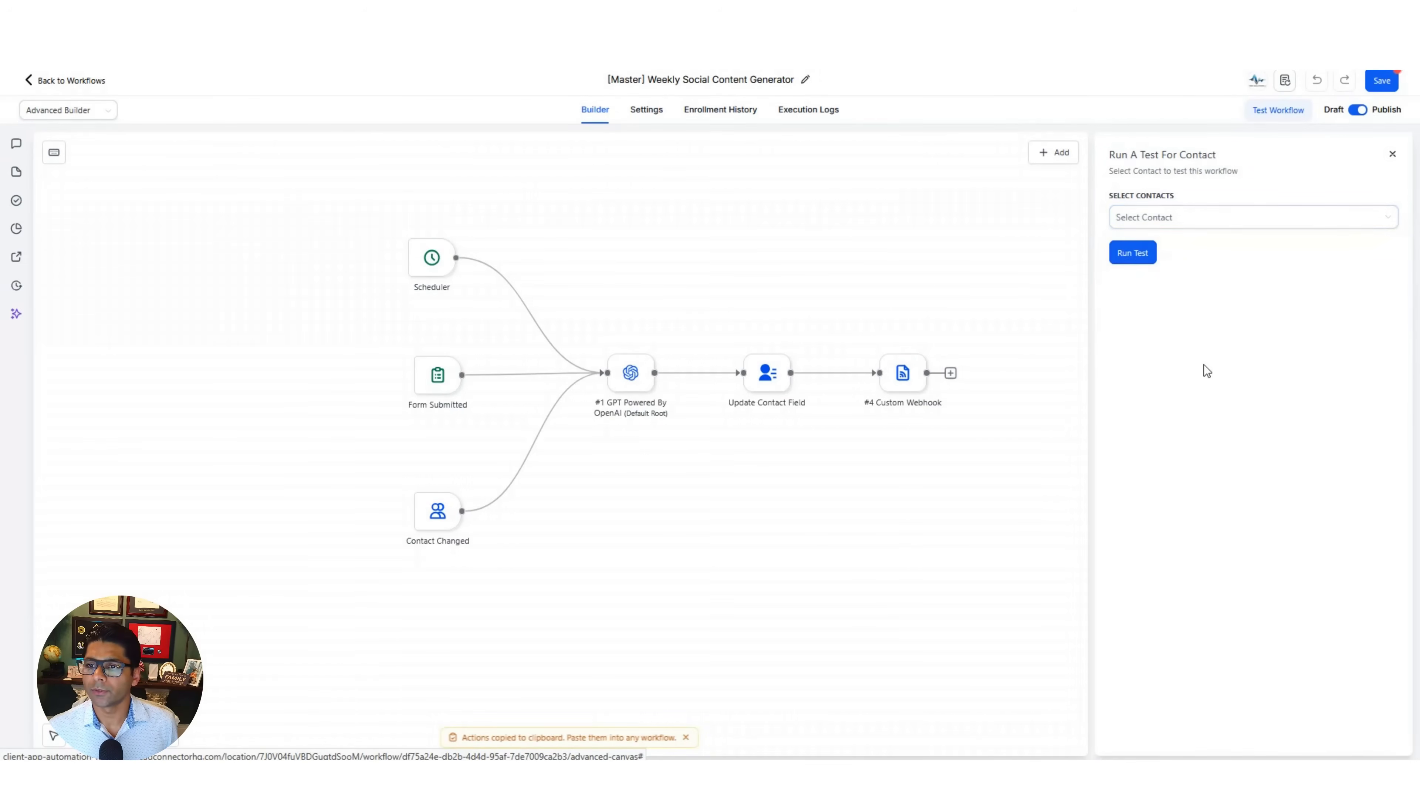